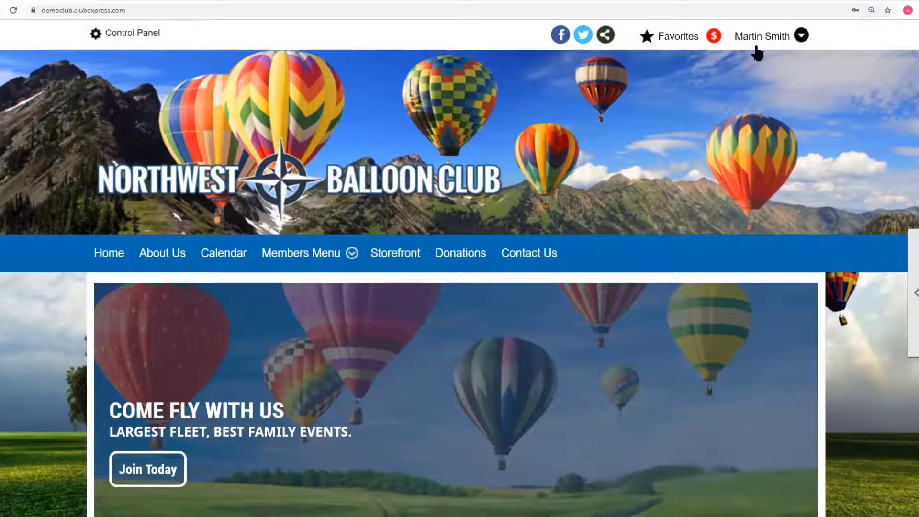
Step: Check the account options and open the outstanding payments page to review the event registration charges due
left_click(758, 42)
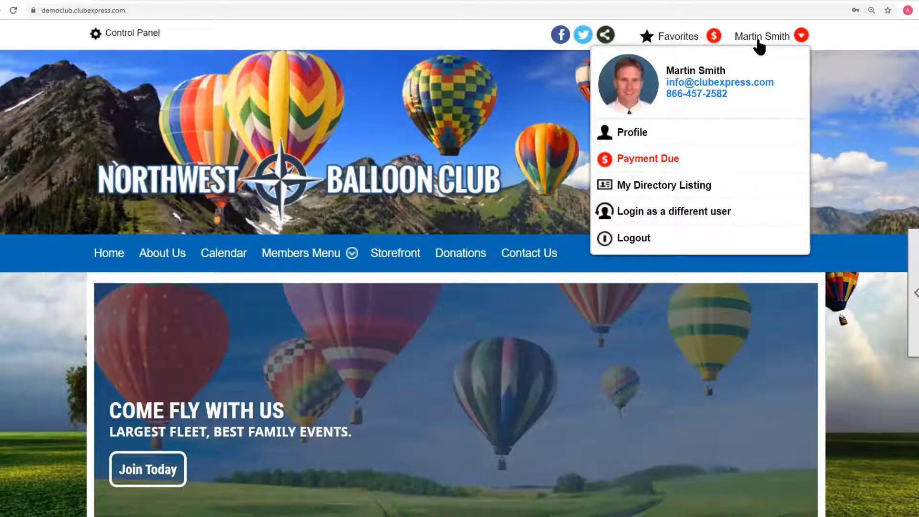
left_click(755, 39)
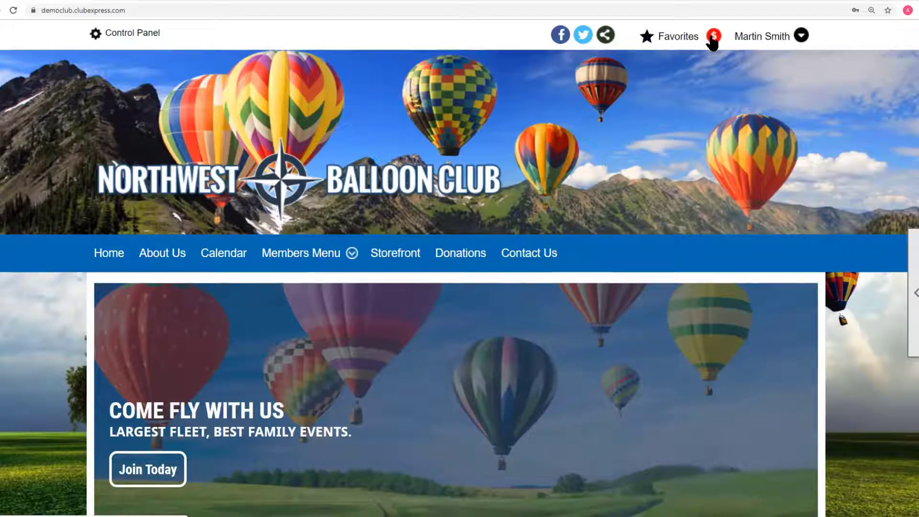
left_click(713, 36)
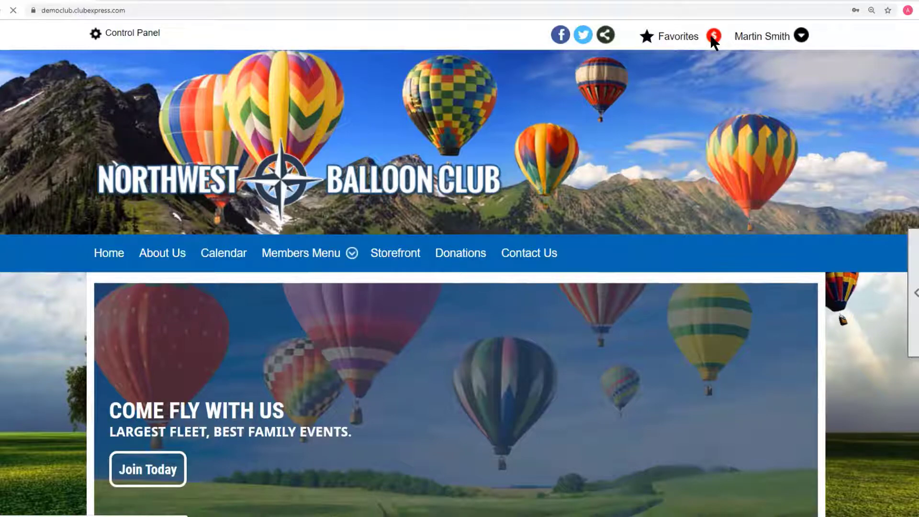
scroll(403, 221, "down", 4)
scroll(403, 221, "down", 1)
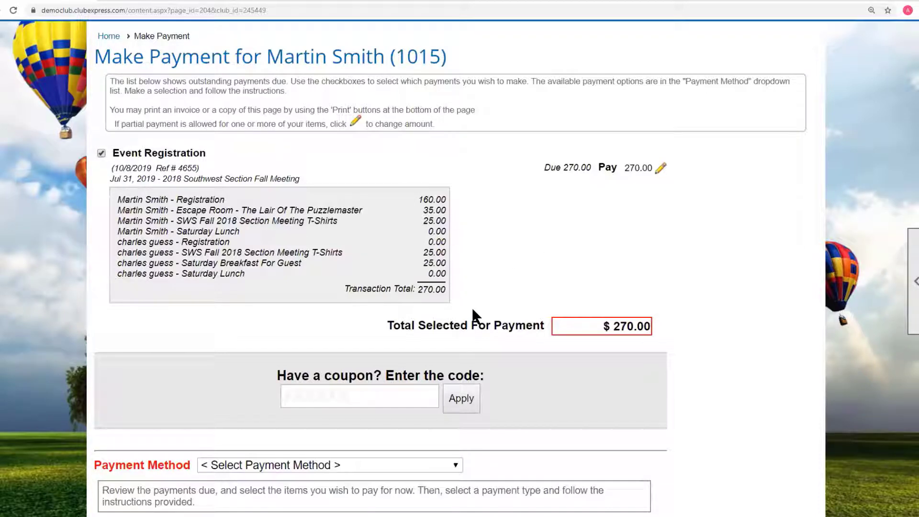
scroll(472, 306, "up", 4)
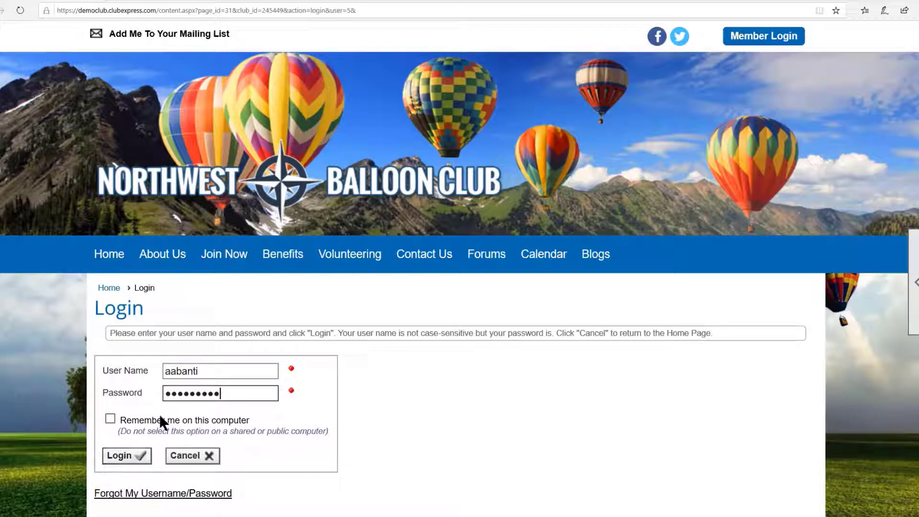
Step: Log in to the pending member's account, dismiss the payment-due error and review the sign-up charges through the transaction total
left_click(137, 453)
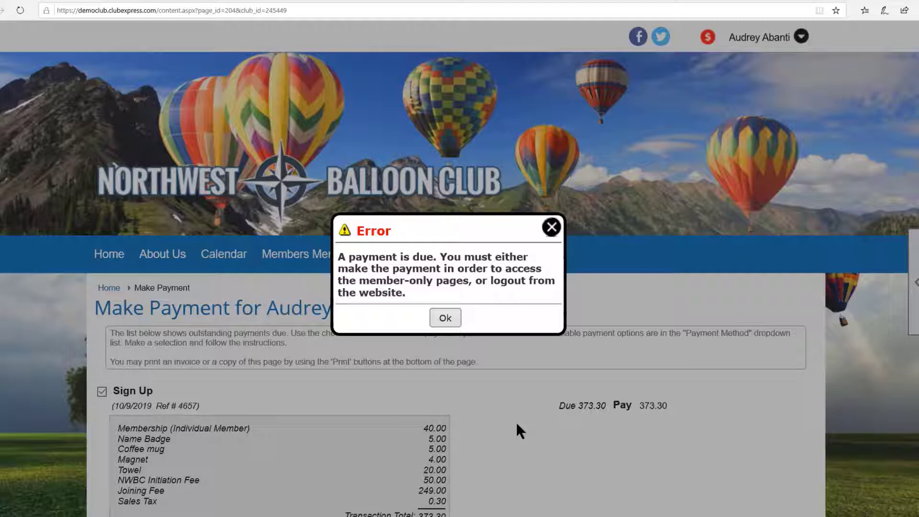
left_click(448, 320)
left_click(445, 319)
scroll(459, 268, "down", 5)
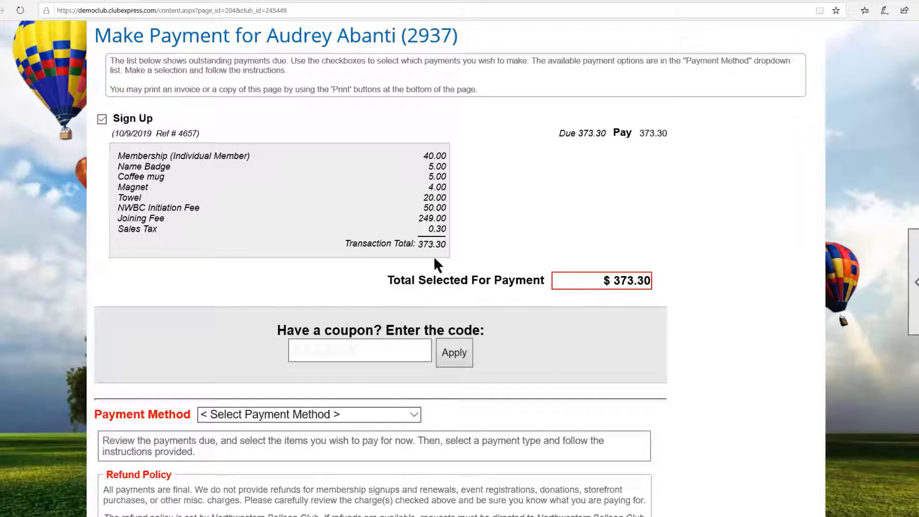
left_click_drag(417, 245, 472, 244)
Step: Choose Credit Card as the payment method and look over the card and billing address fields
scroll(556, 357, "down", 3)
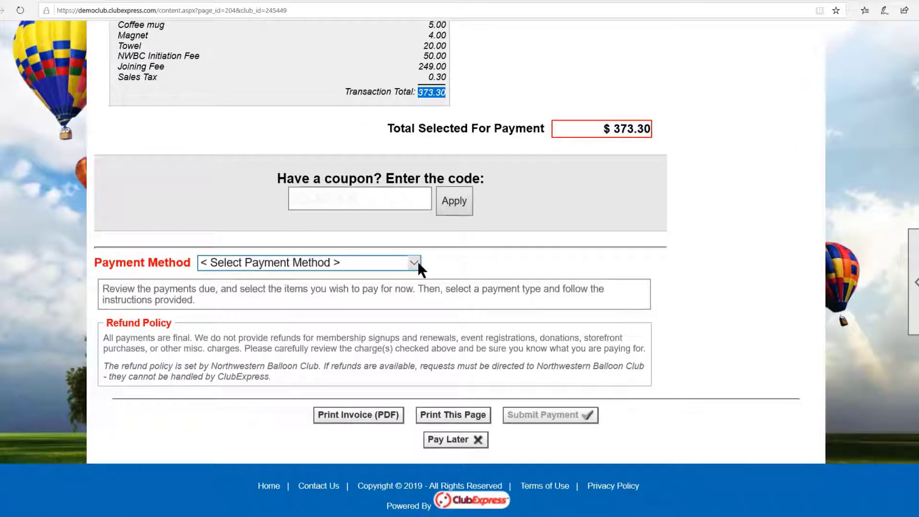
left_click(416, 263)
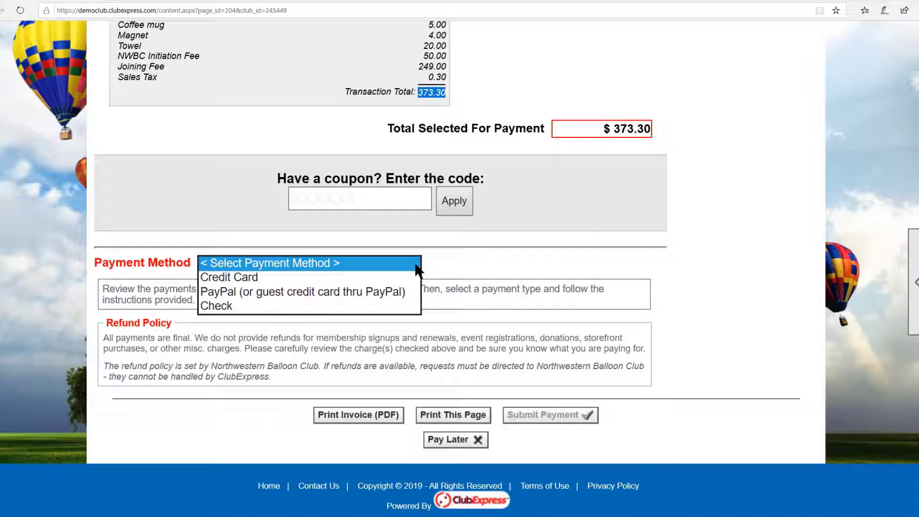
left_click(260, 279)
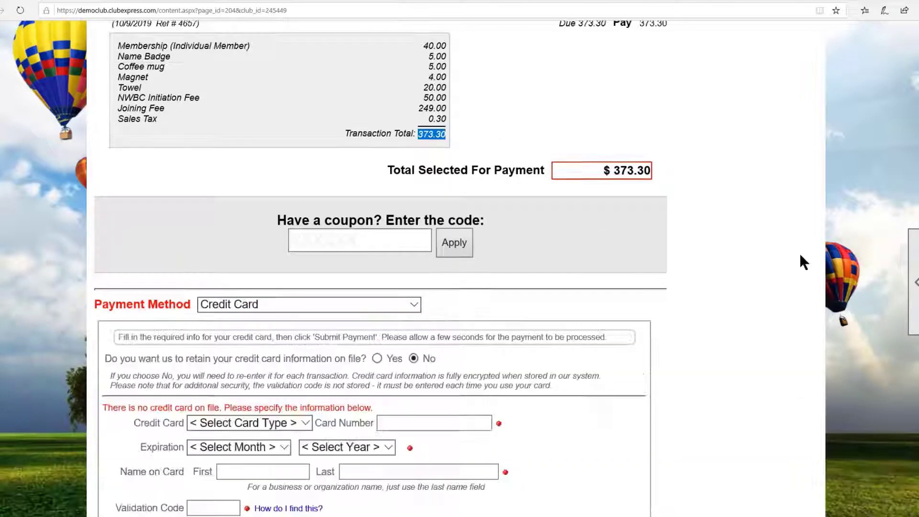
scroll(421, 350, "down", 5)
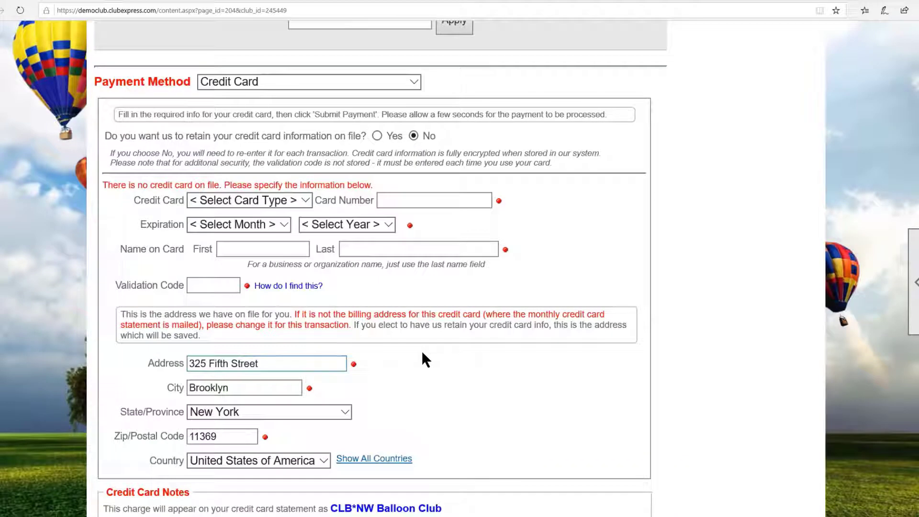
scroll(765, 239, "up", 10)
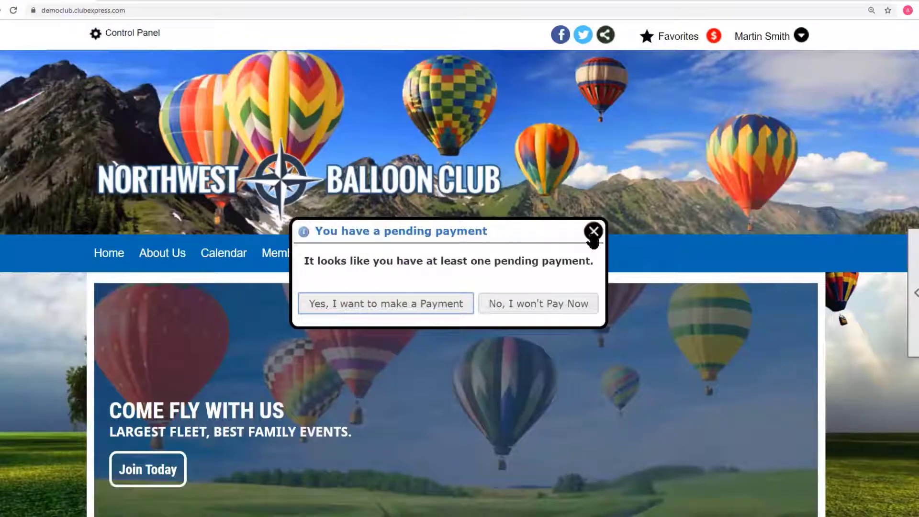
Step: Switch to the administrator's session, dismiss the pending payment reminder and look over the Control Panel's Money functions
left_click(593, 232)
left_click(744, 36)
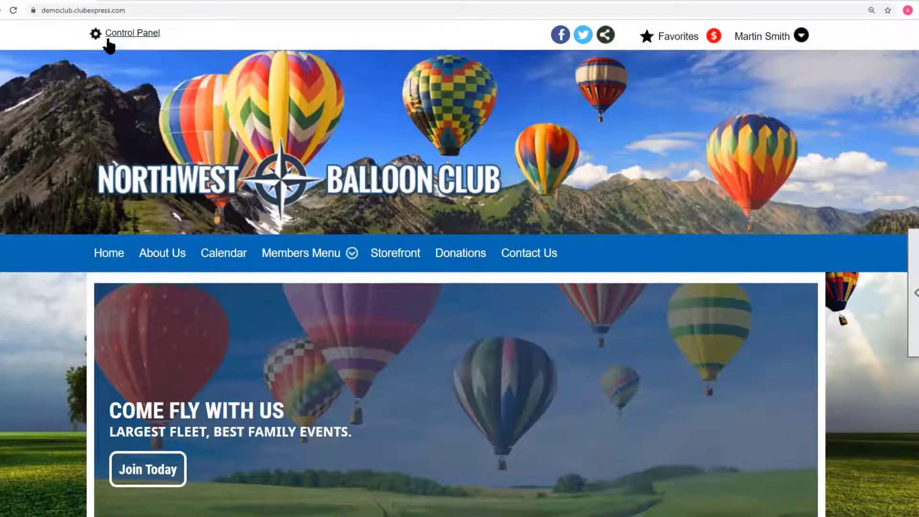
left_click(145, 35)
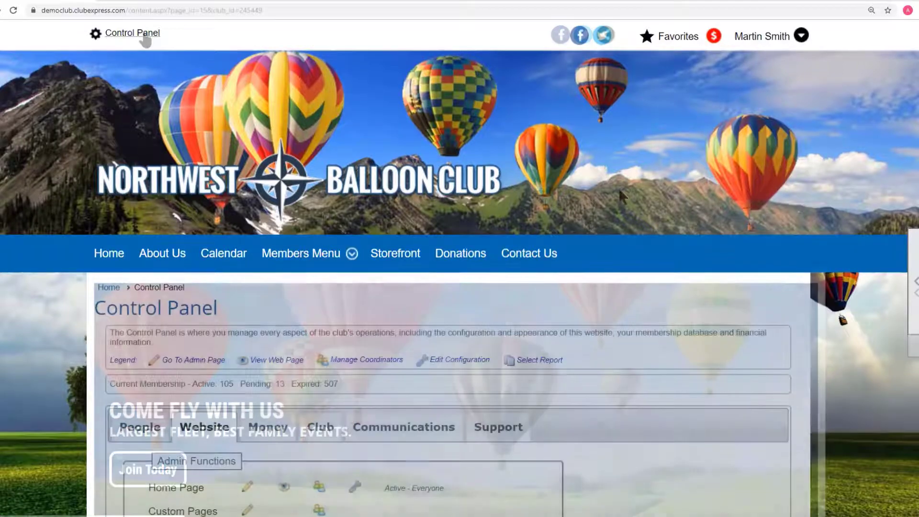
scroll(158, 263, "down", 3)
left_click(266, 275)
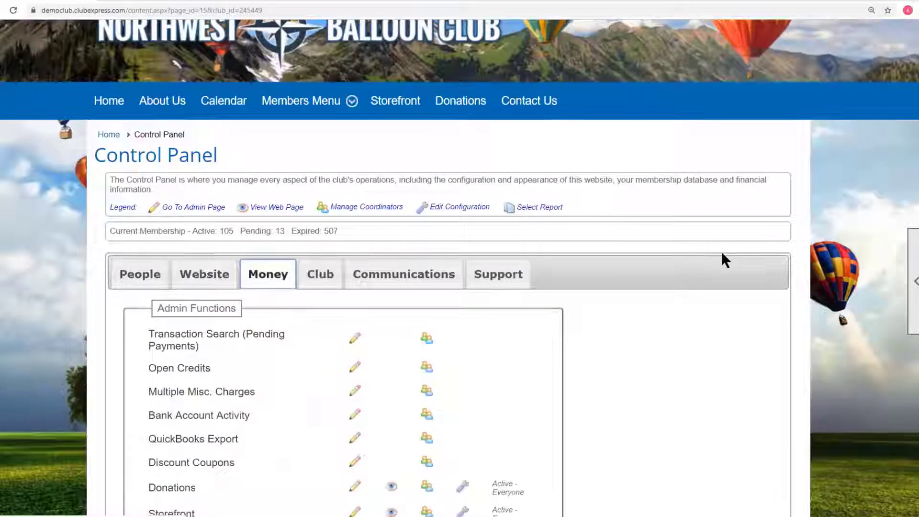
scroll(719, 254, "down", 5)
scroll(708, 255, "up", 1)
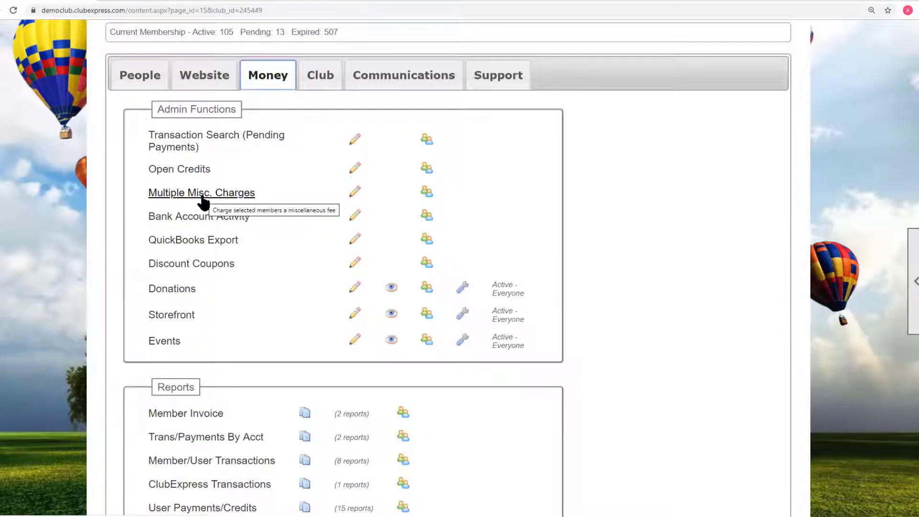
Step: Open the Member Manager and list all members except dropped ones, without a search term
left_click(144, 77)
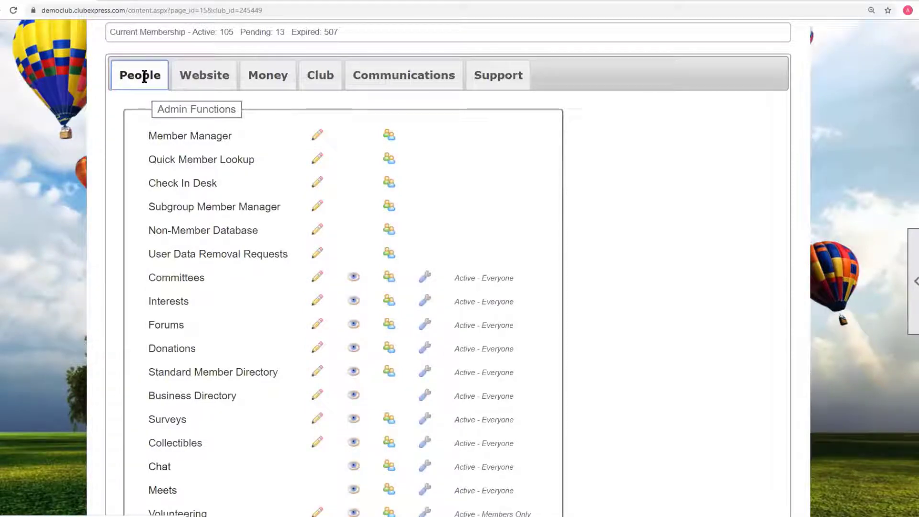
left_click(180, 137)
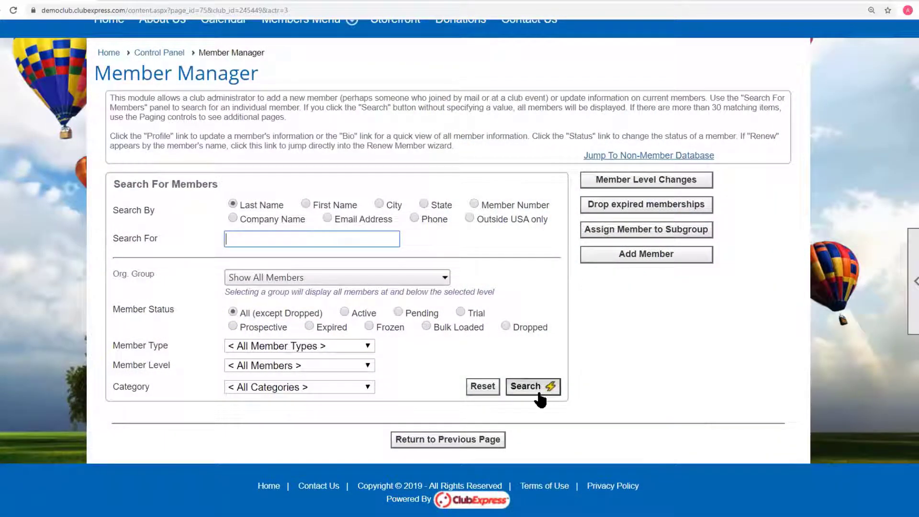
left_click(534, 395)
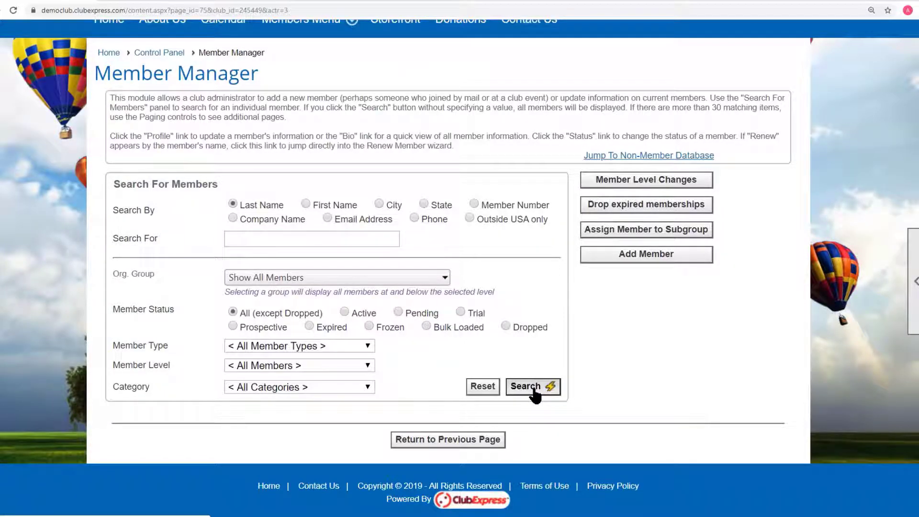
scroll(534, 395, "down", 1)
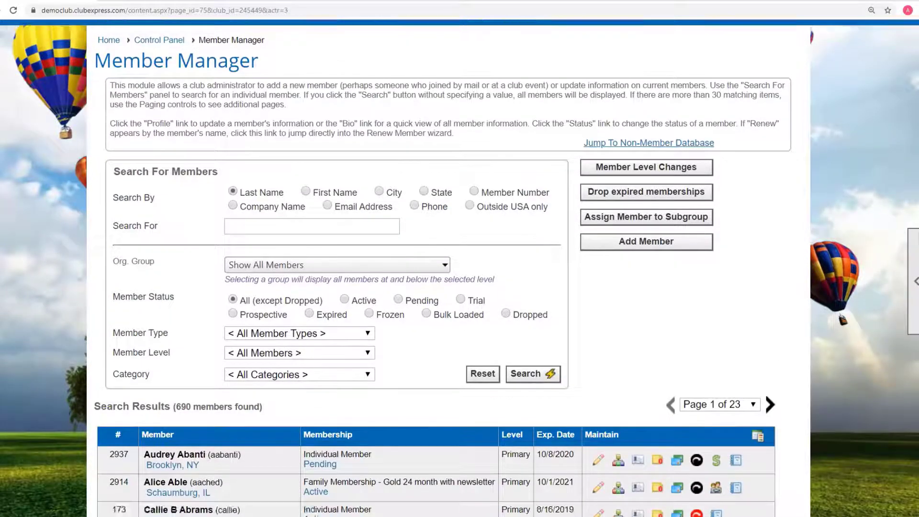
scroll(434, 268, "down", 8)
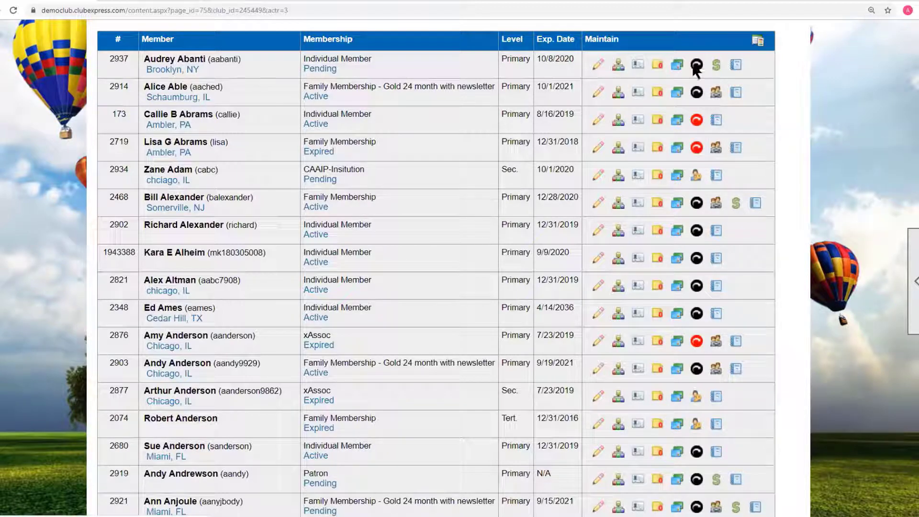
Step: Open the payments page for the pending Individual Member at the start of the results and review the sign-up charges due
left_click(718, 71)
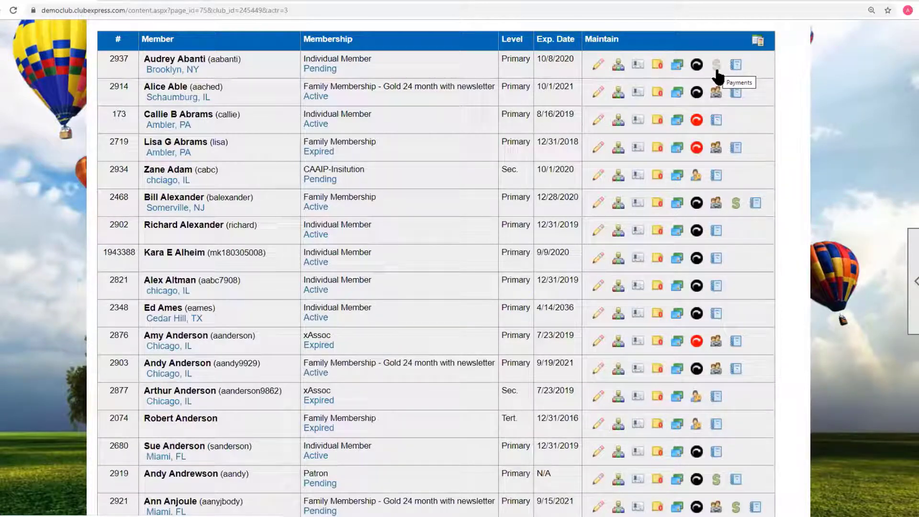
left_click(717, 68)
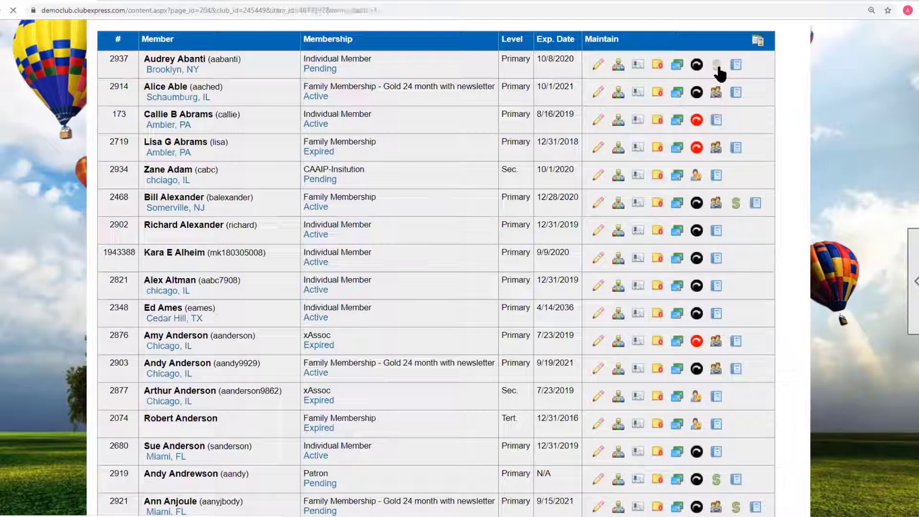
scroll(592, 102, "down", 5)
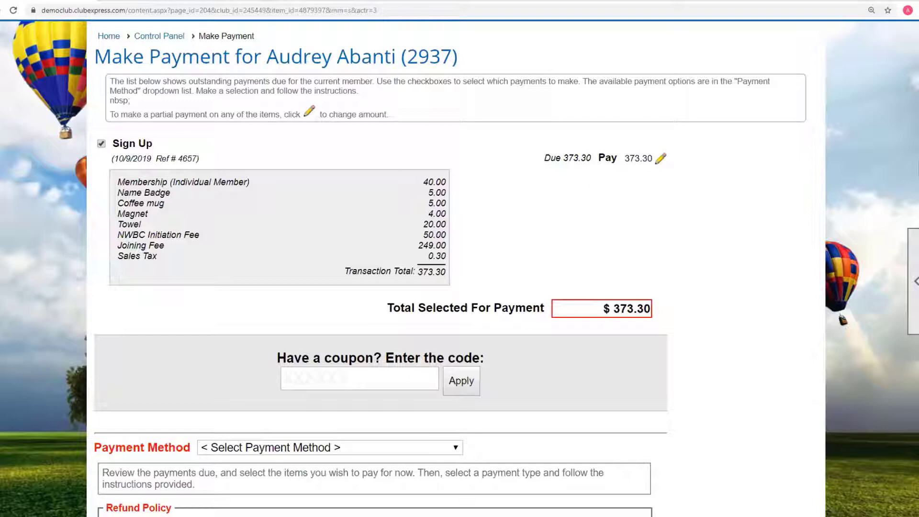
scroll(623, 319, "down", 1)
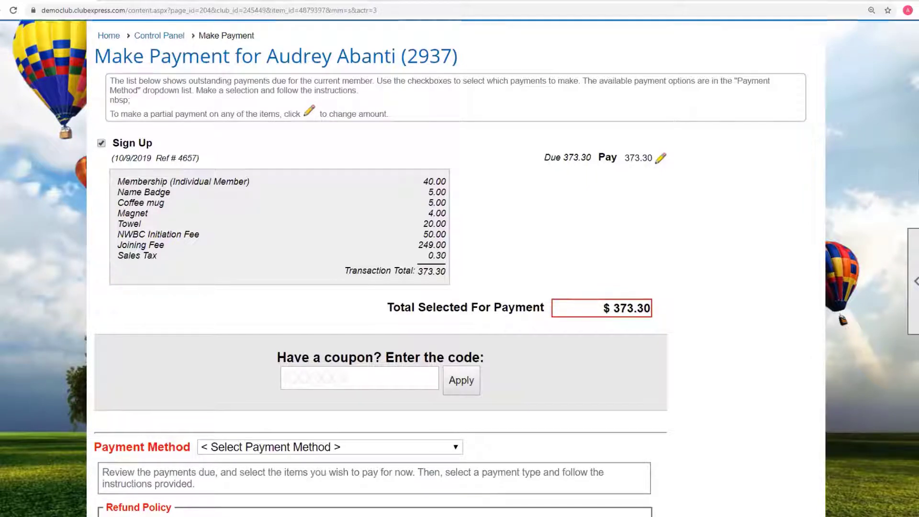
scroll(459, 268, "down", 1)
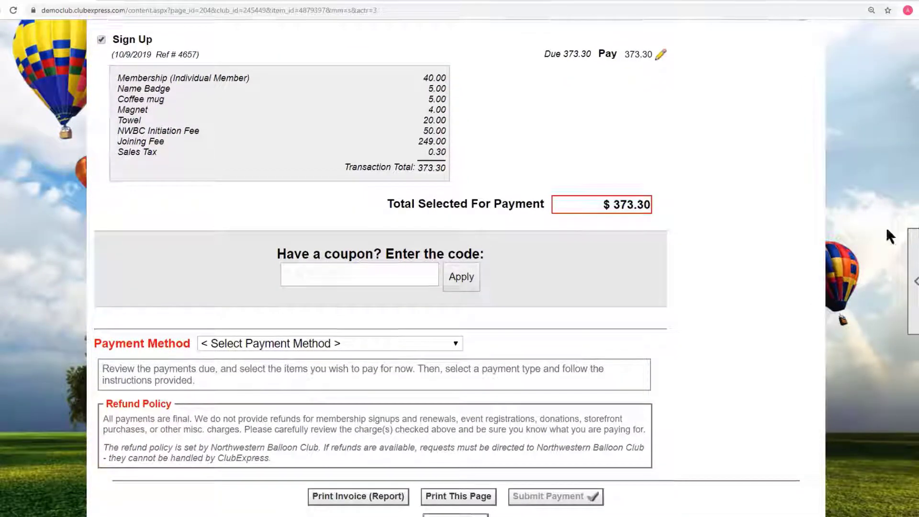
Step: Examine the administrator's payment forms for the Credit Card and Received Check methods
left_click(455, 345)
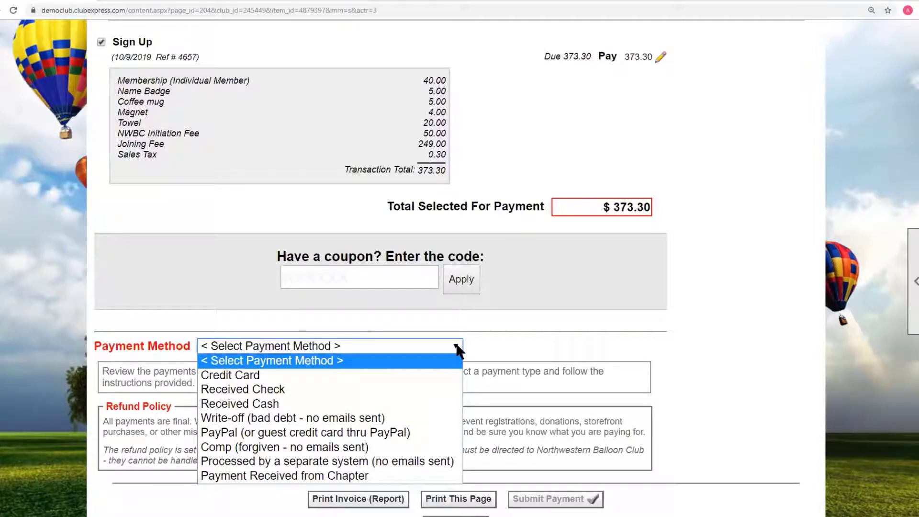
left_click(324, 375)
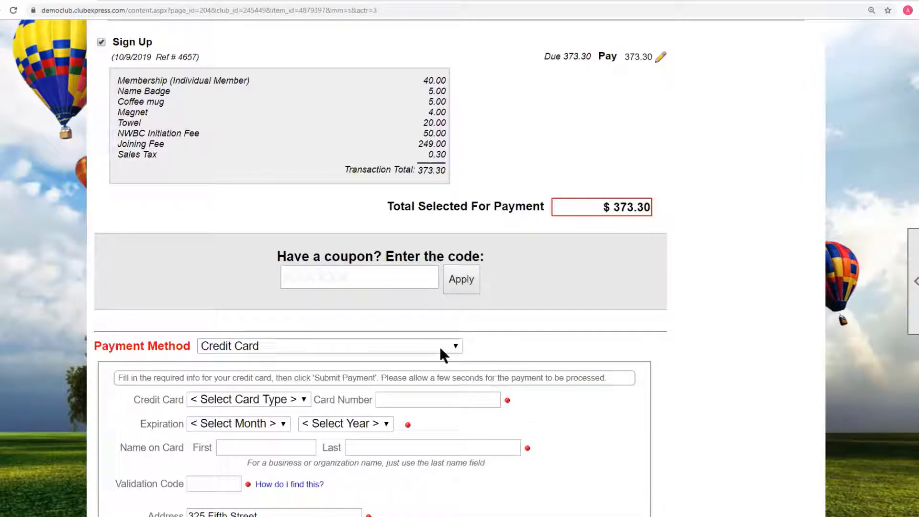
left_click(455, 345)
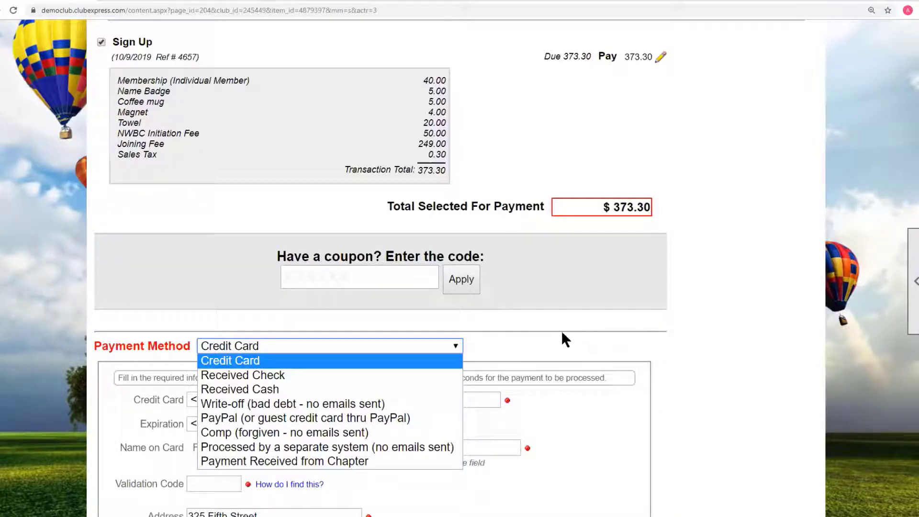
left_click(270, 375)
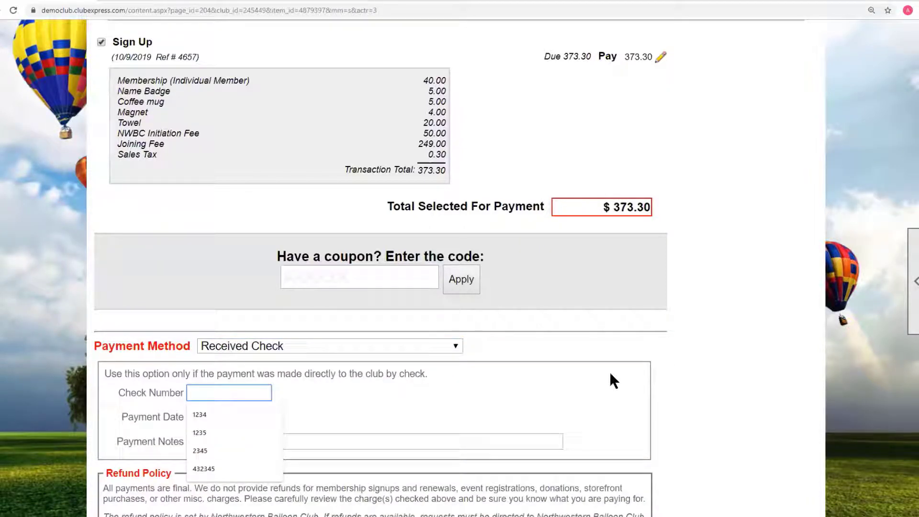
left_click(604, 397)
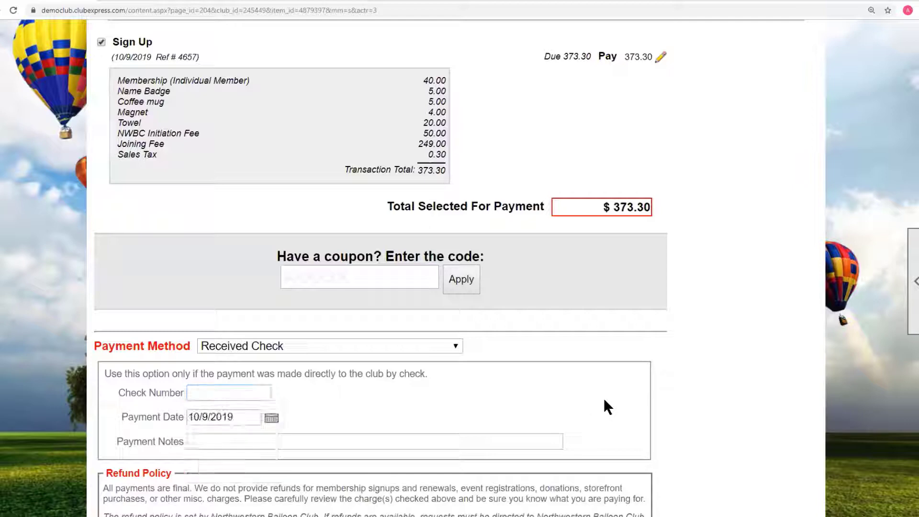
Step: Examine the Received Cash form and the remaining payment methods, and return to the member list without submitting a payment
left_click(455, 346)
left_click(440, 387)
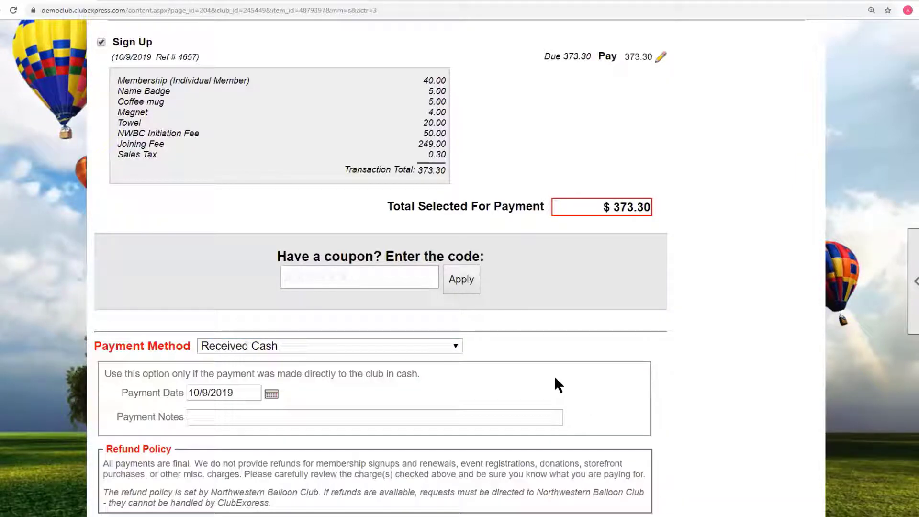
left_click(455, 345)
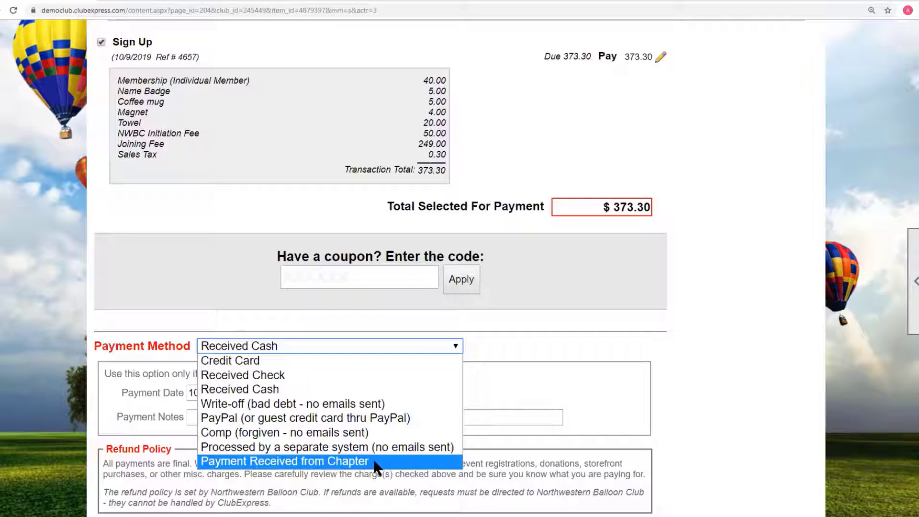
left_click(702, 329)
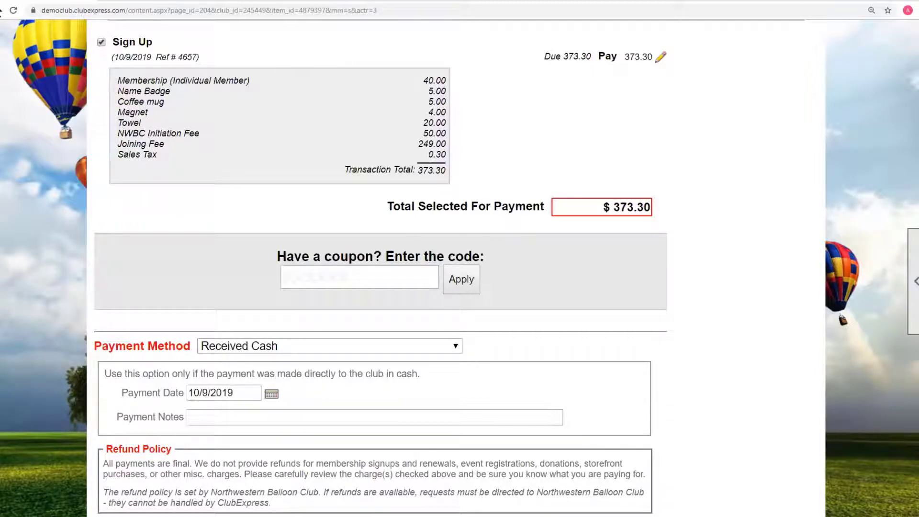
key("alt+Left")
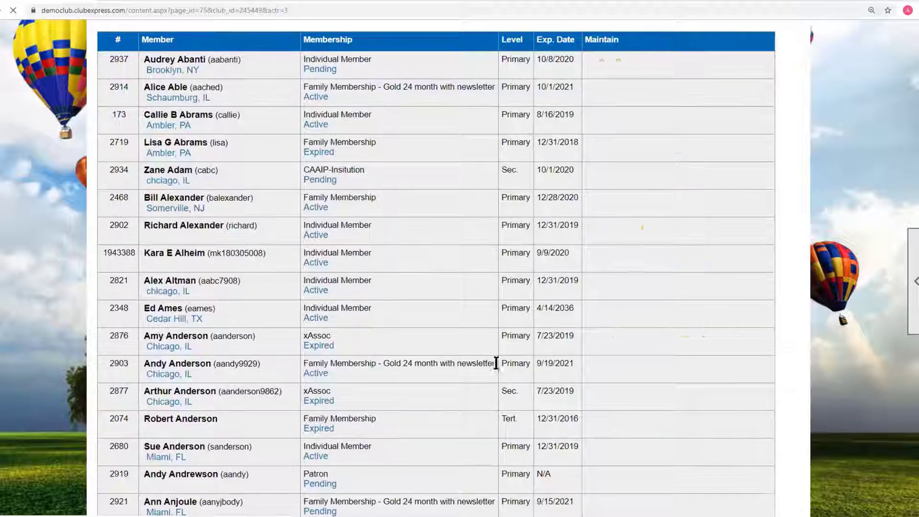
Step: Open the status options of the pending Individual Member at the start of the results, review the available actions and close them without saving
scroll(316, 335, "down", 4)
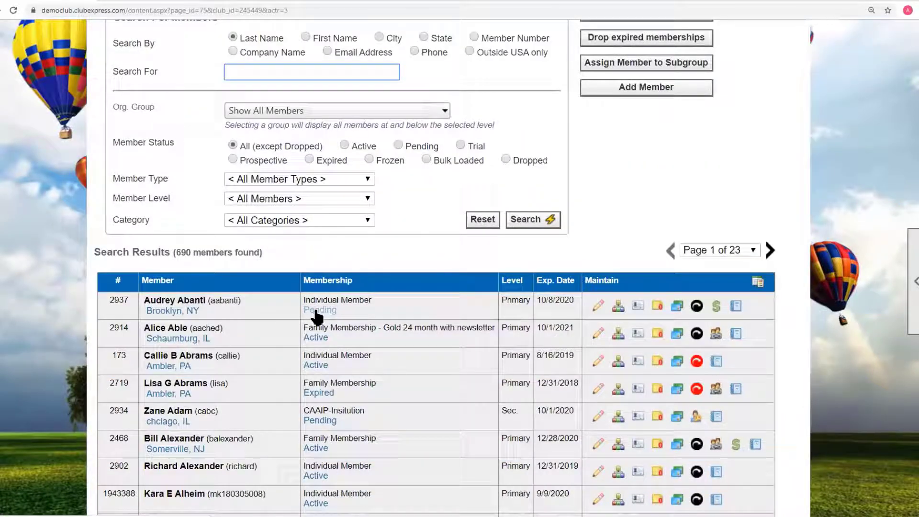
scroll(318, 316, "down", 2)
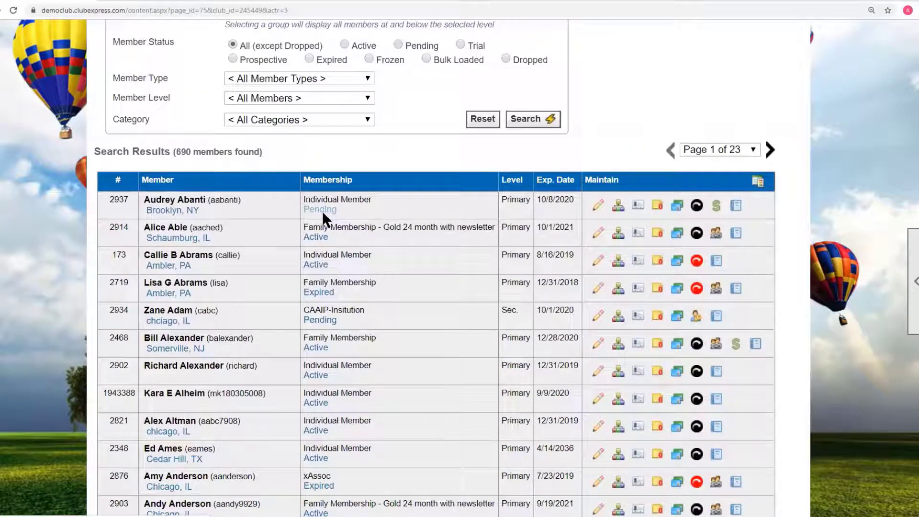
left_click(323, 213)
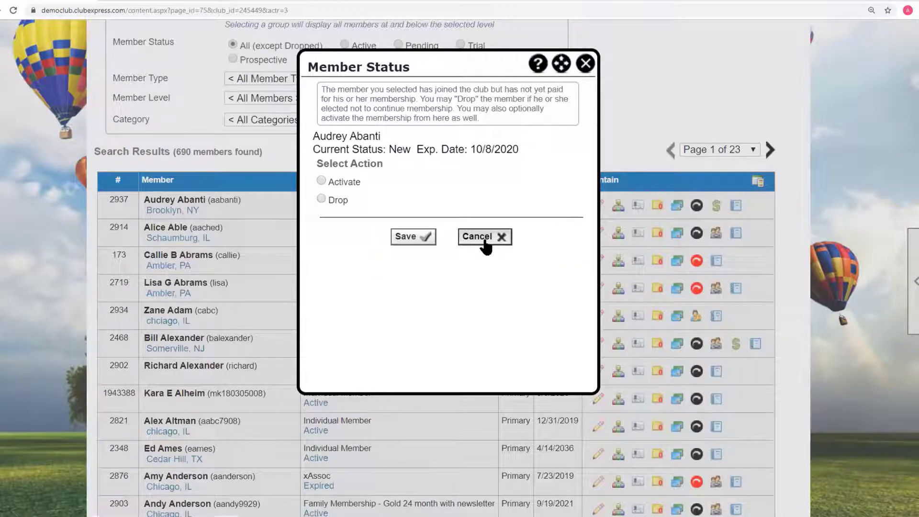
left_click(584, 63)
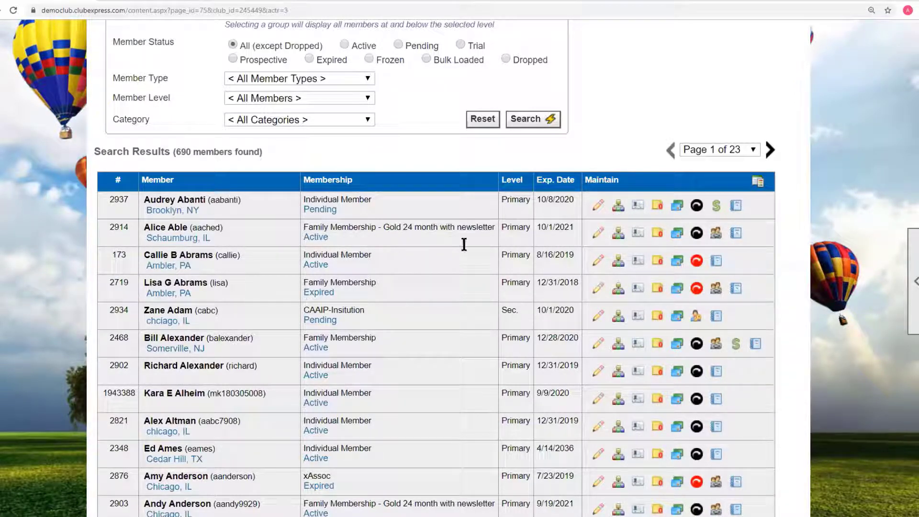
Step: Open the payments page for the active Family Membership member with payments due and review the outstanding event registration charges
left_click(734, 348)
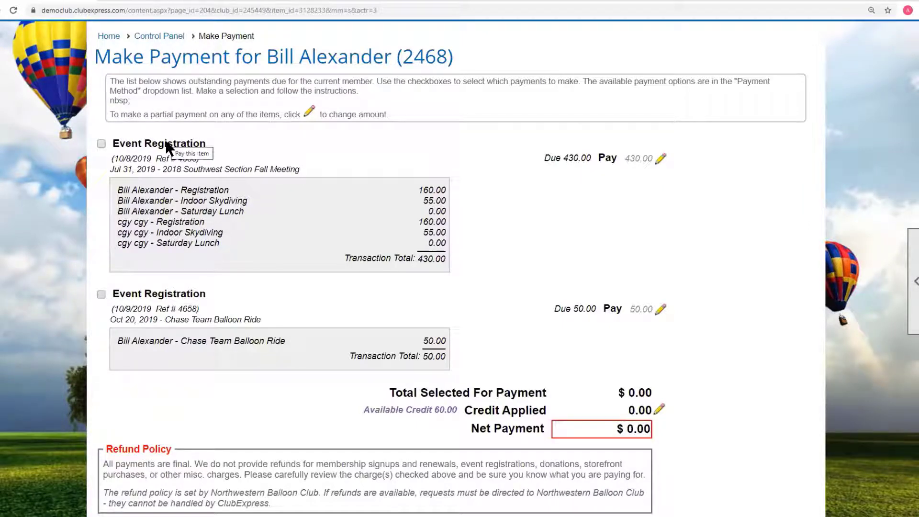
double_click(420, 258)
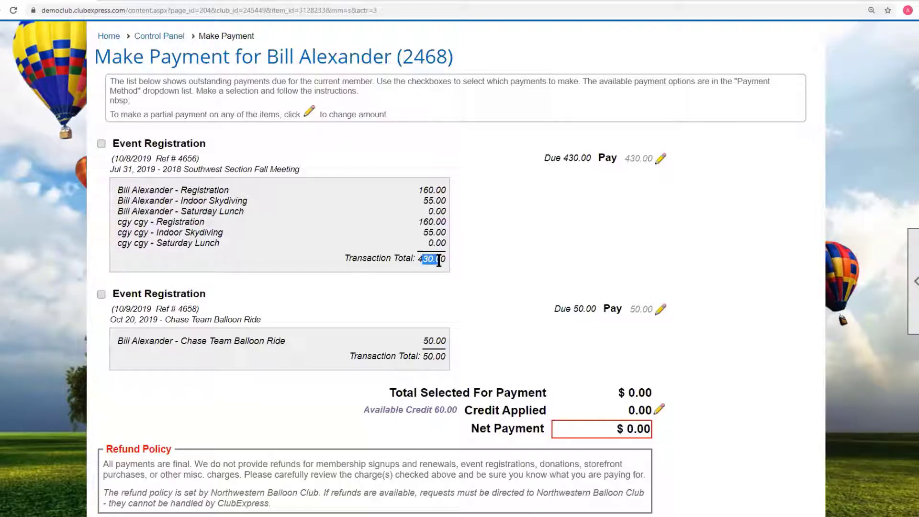
left_click(440, 394)
scroll(281, 344, "down", 1)
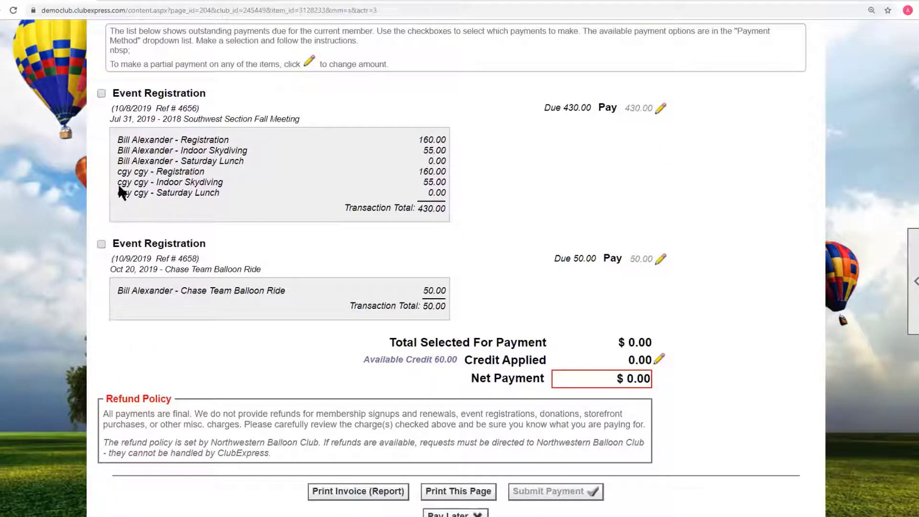
Step: Select both the Southwest Section Fall Meeting and the Chase Team Balloon Ride registrations for payment
left_click(99, 93)
scroll(319, 344, "down", 2)
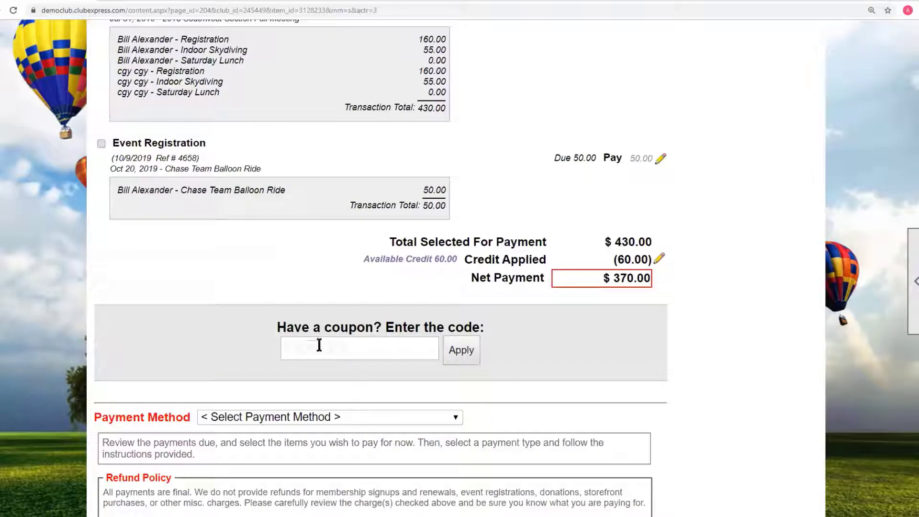
scroll(320, 338, "up", 1)
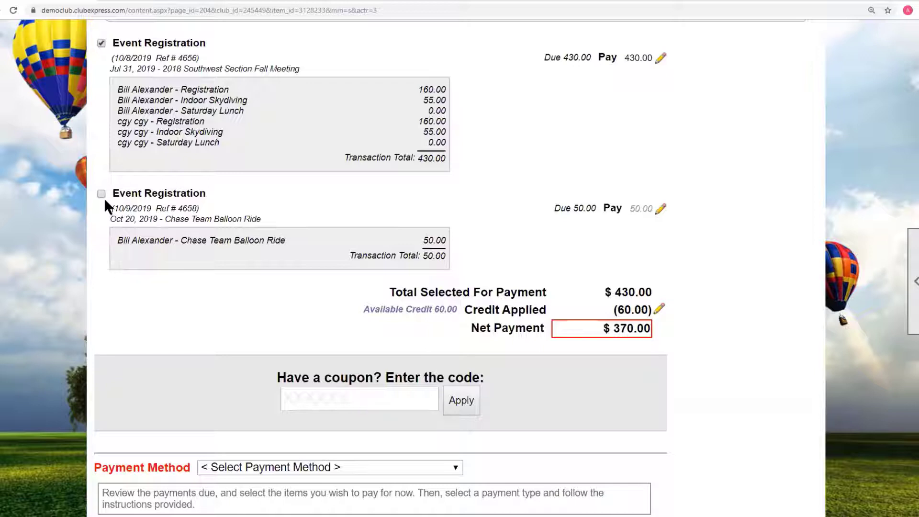
scroll(208, 218, "up", 1)
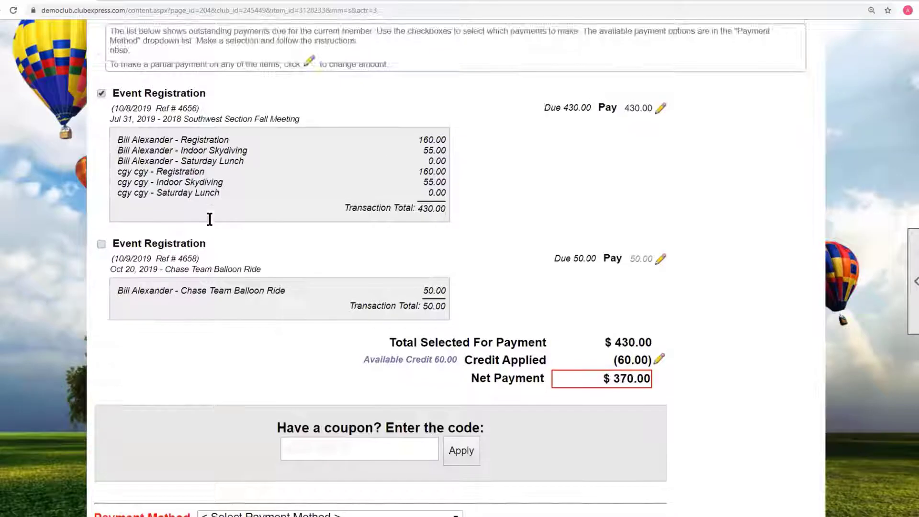
left_click(101, 243)
left_click(101, 243)
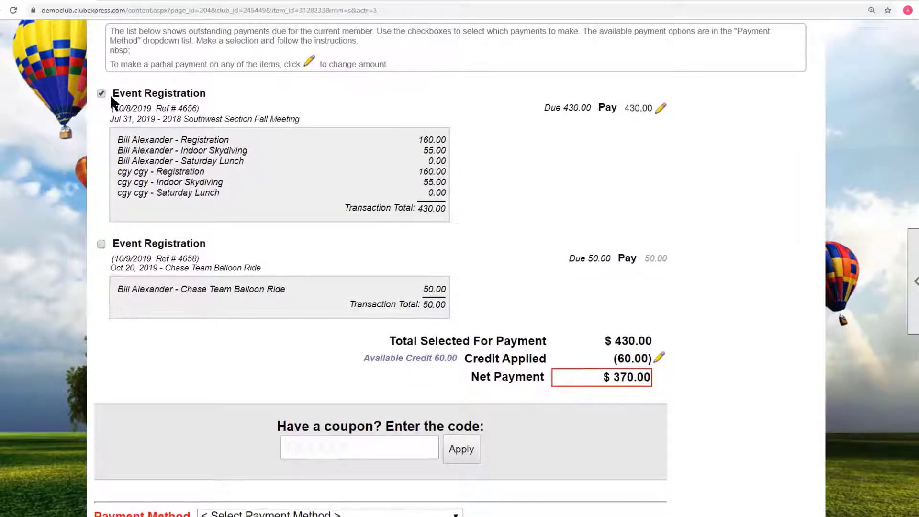
left_click(101, 92)
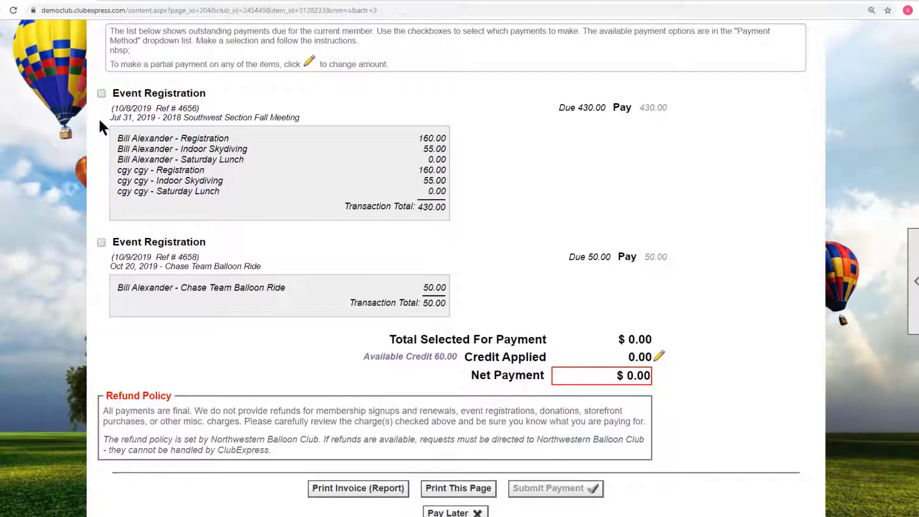
left_click(101, 93)
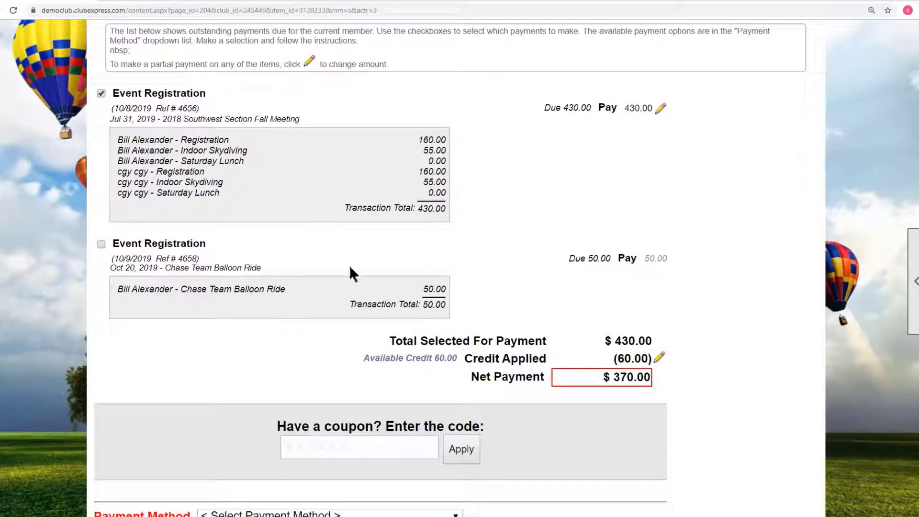
left_click(101, 243)
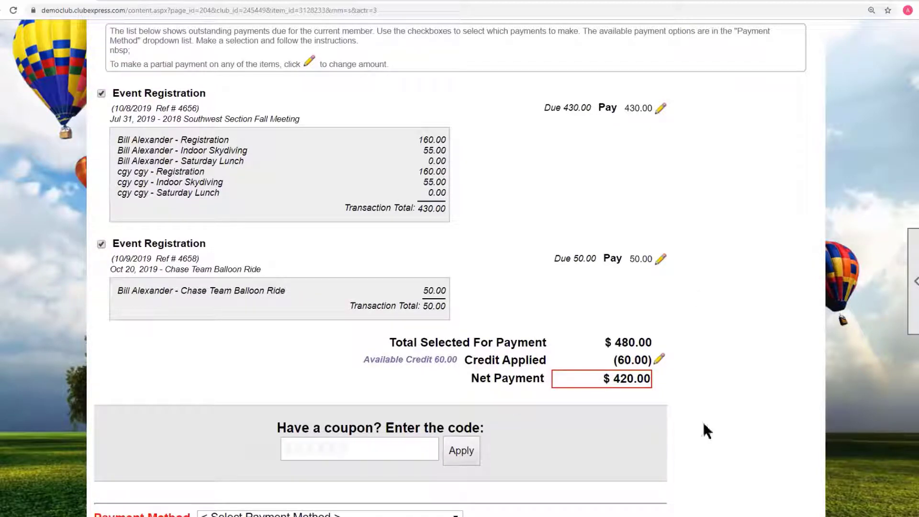
Step: Set partial payments of 100.00 for the Southwest Section Fall Meeting and 25.00 for the Chase Team Balloon Ride
left_click(660, 109)
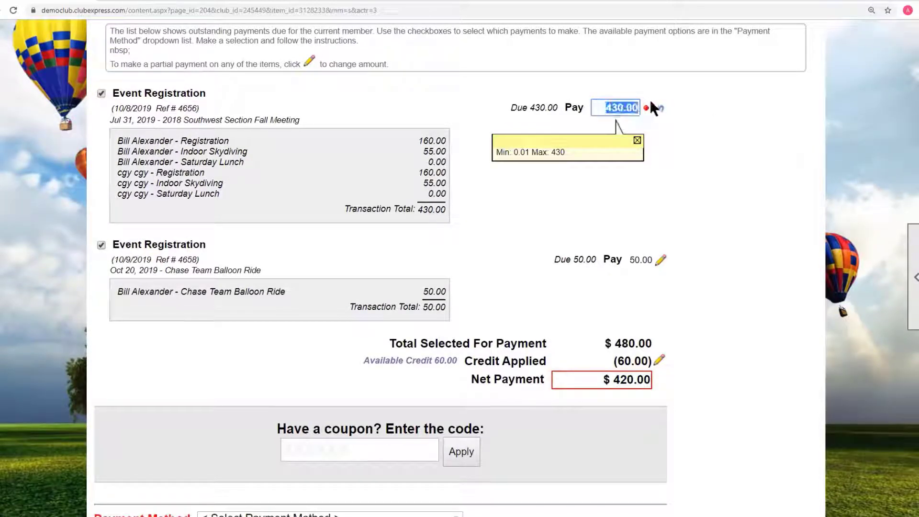
type("100")
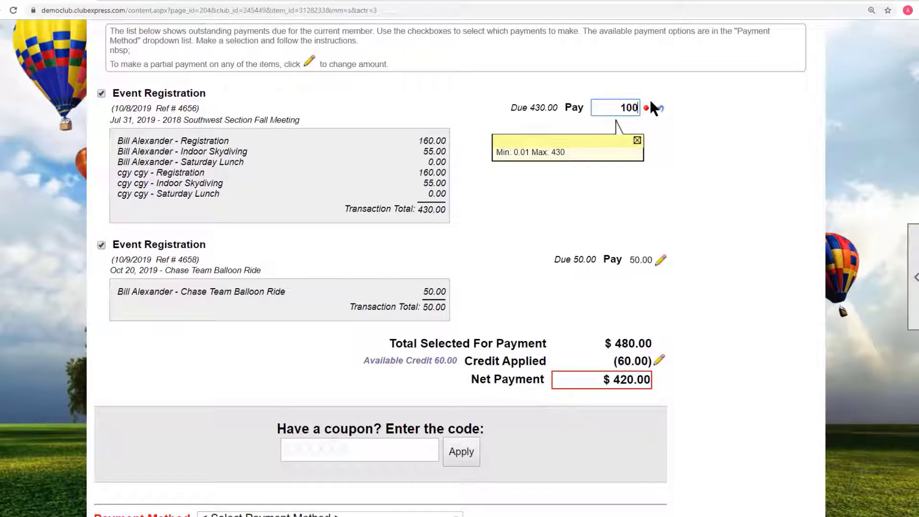
left_click(644, 222)
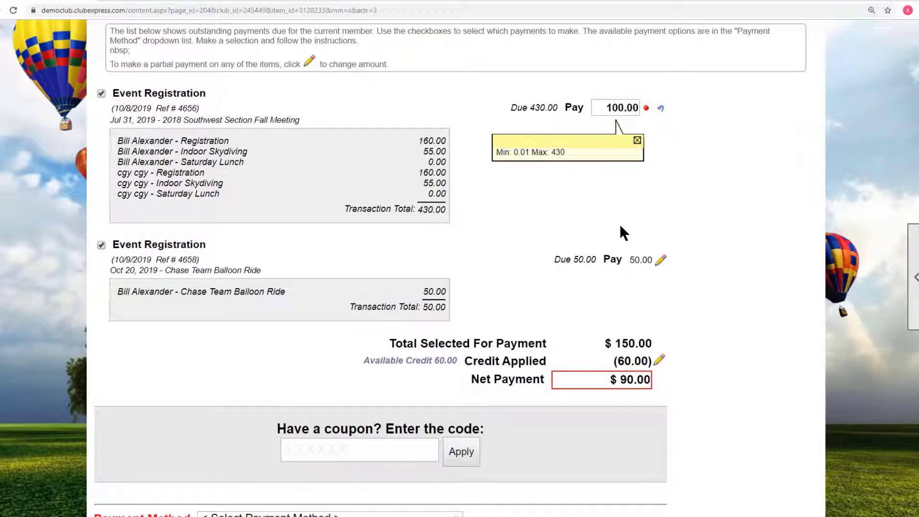
left_click(661, 261)
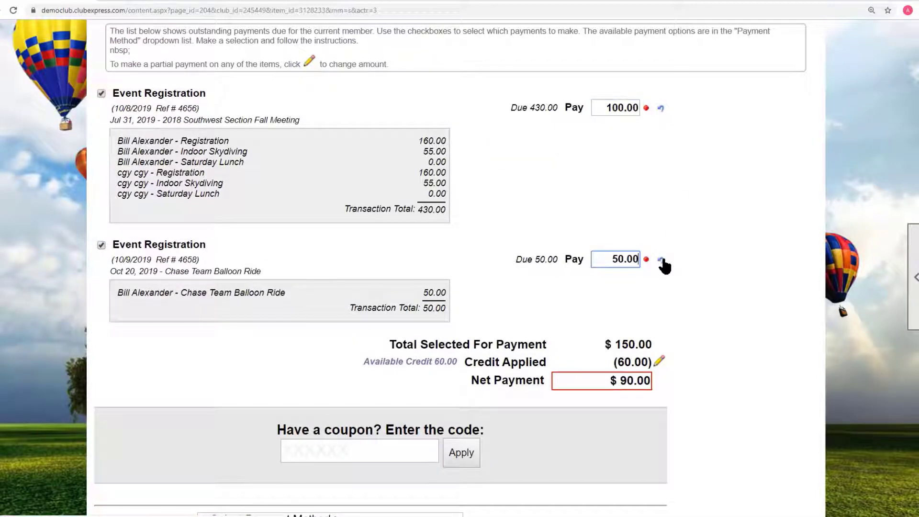
left_click_drag(611, 258, 622, 258)
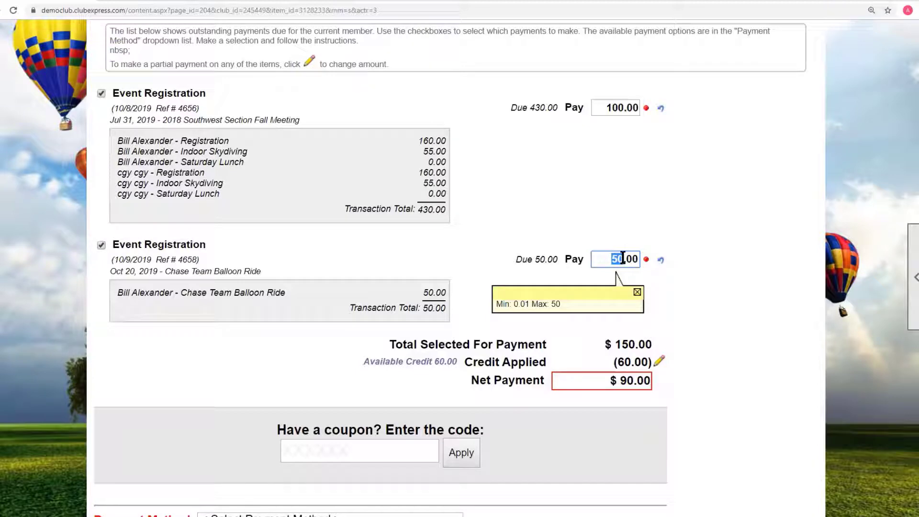
type("25")
left_click(730, 287)
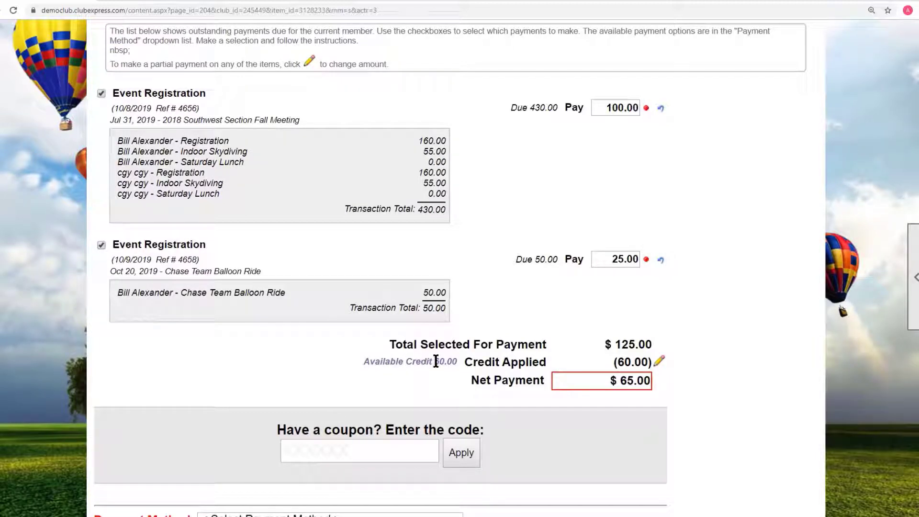
Step: Set the credit applied to the selected payments to 10.00
left_click(659, 361)
left_click_drag(623, 362, 634, 360)
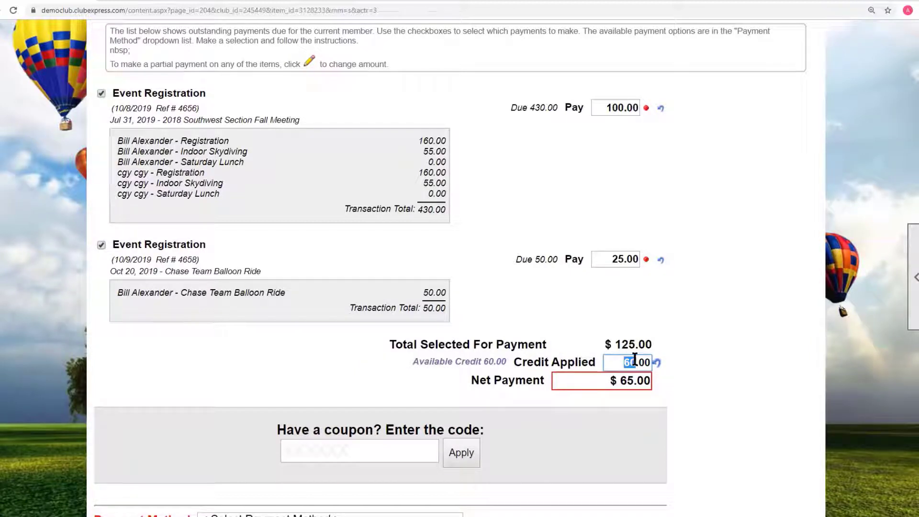
type("10")
left_click(601, 379)
Step: Review the payment methods and payment totals, leave the payment for another time and return to the Member Manager
scroll(655, 384, "down", 2)
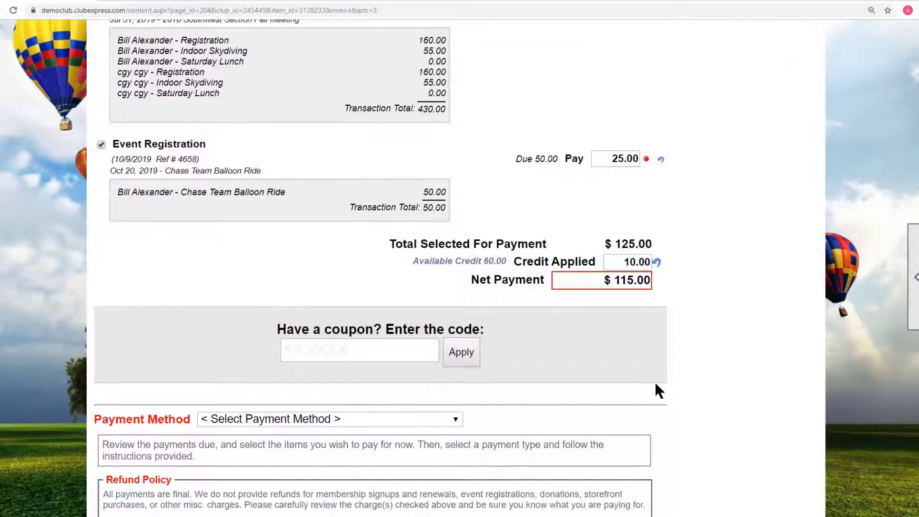
left_click(454, 417)
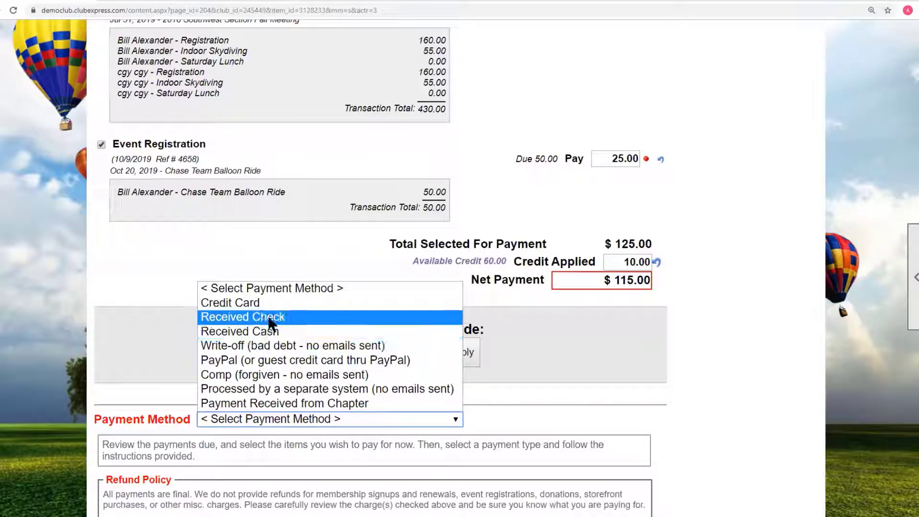
left_click(791, 389)
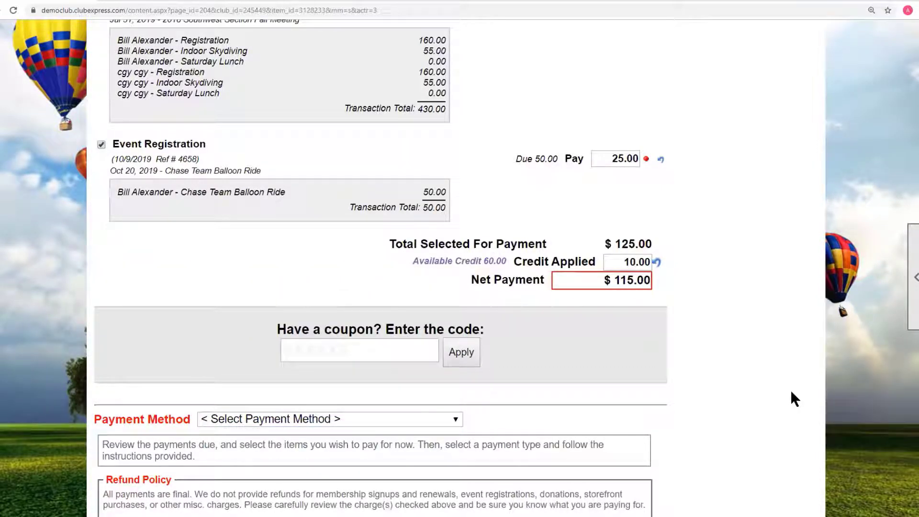
scroll(790, 389, "up", 3)
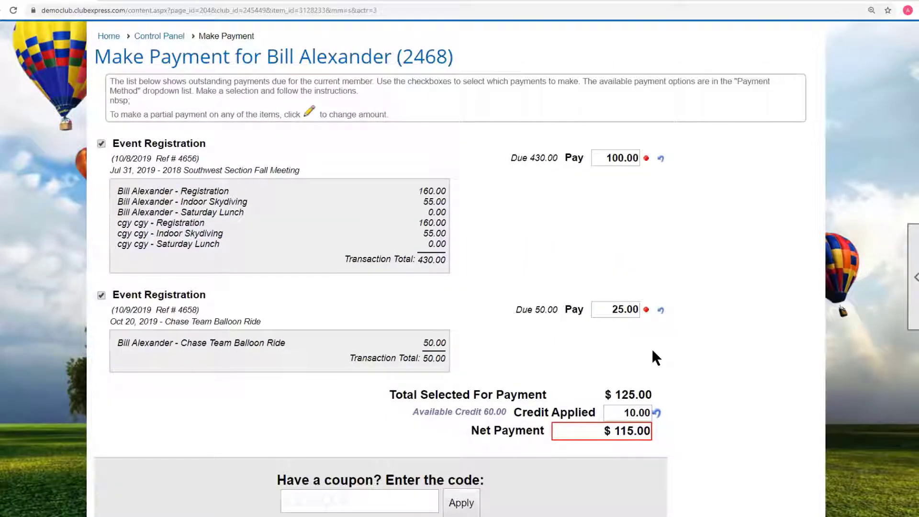
scroll(653, 355, "down", 2)
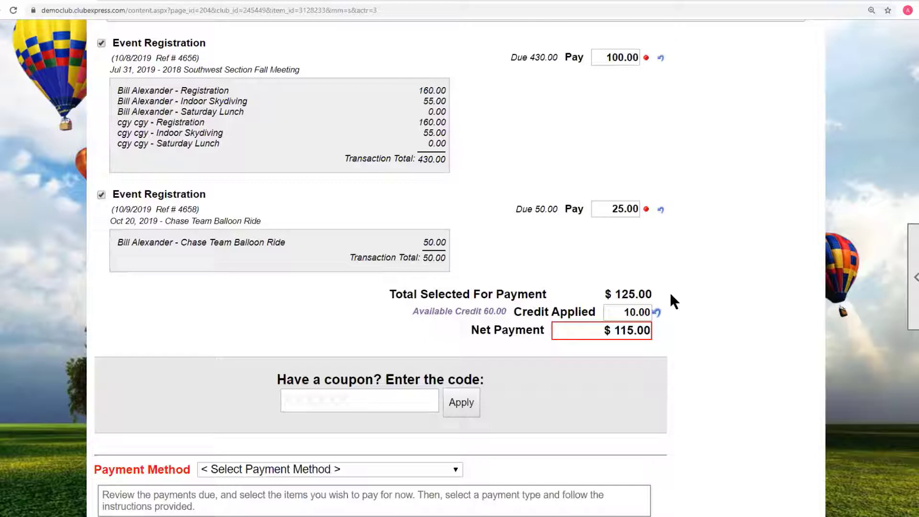
scroll(743, 334, "up", 4)
scroll(742, 335, "down", 8)
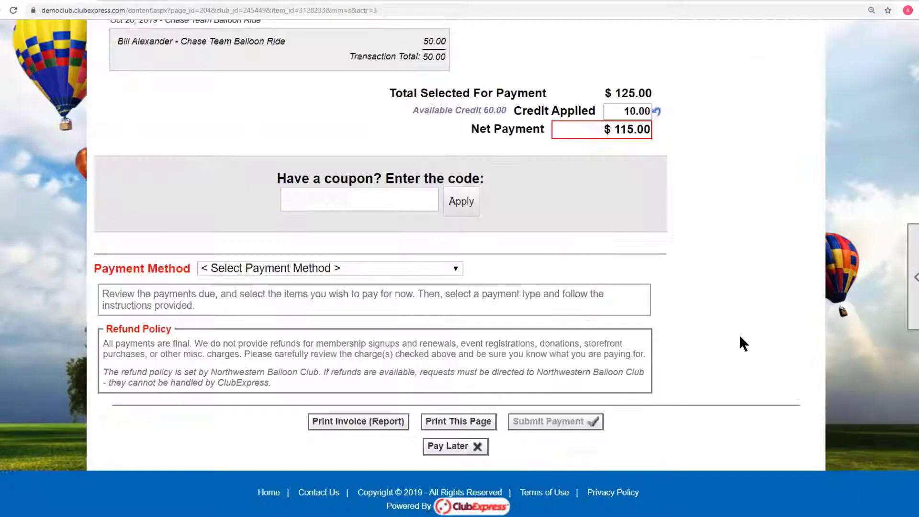
left_click(453, 448)
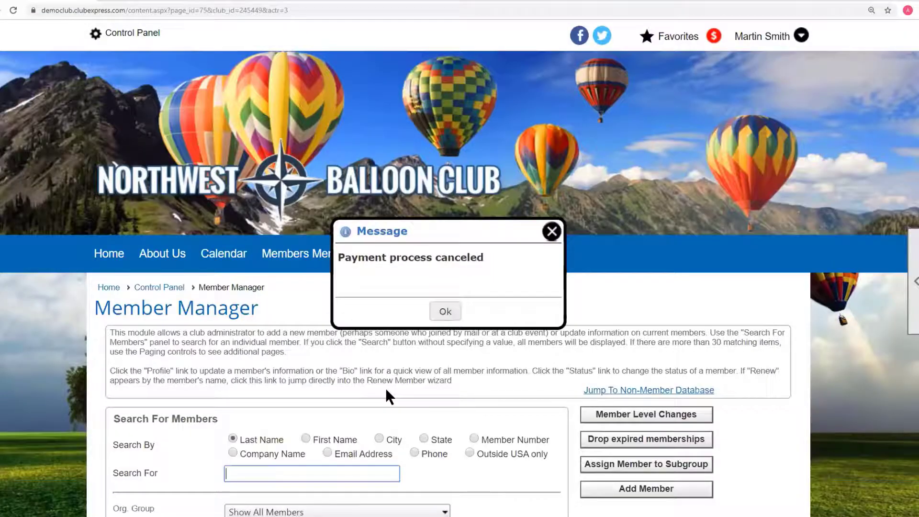
scroll(386, 387, "down", 3)
left_click(551, 81)
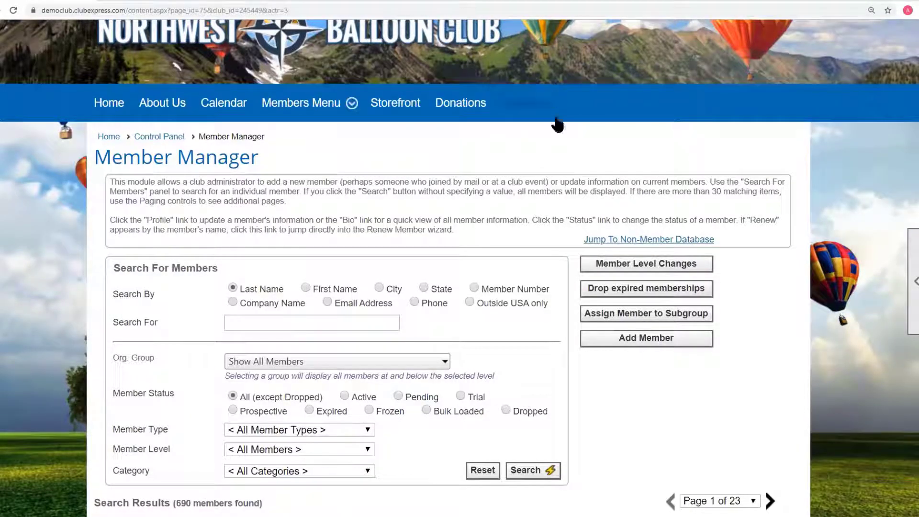
Step: Start a new charge for the Somerville, NJ member whose pending payments were reviewed
scroll(813, 348, "down", 4)
scroll(812, 348, "down", 2)
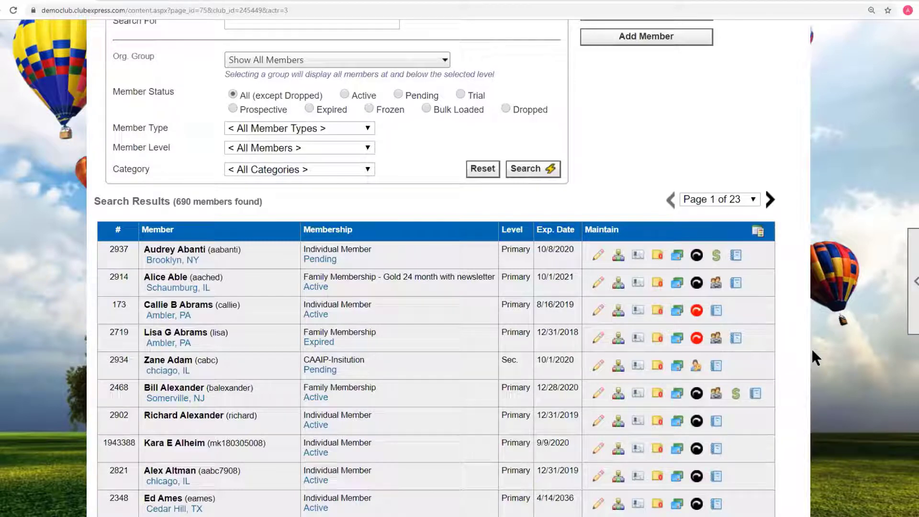
scroll(810, 348, "down", 1)
scroll(333, 383, "down", 1)
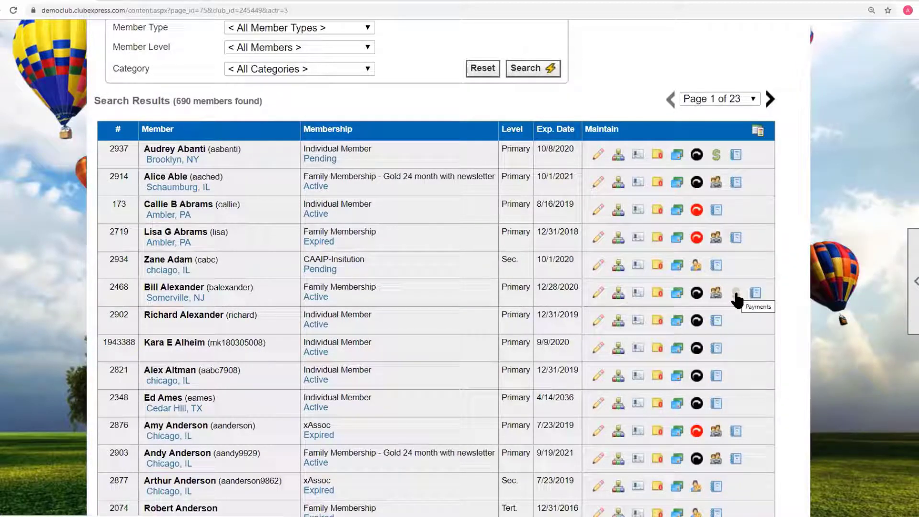
left_click(676, 294)
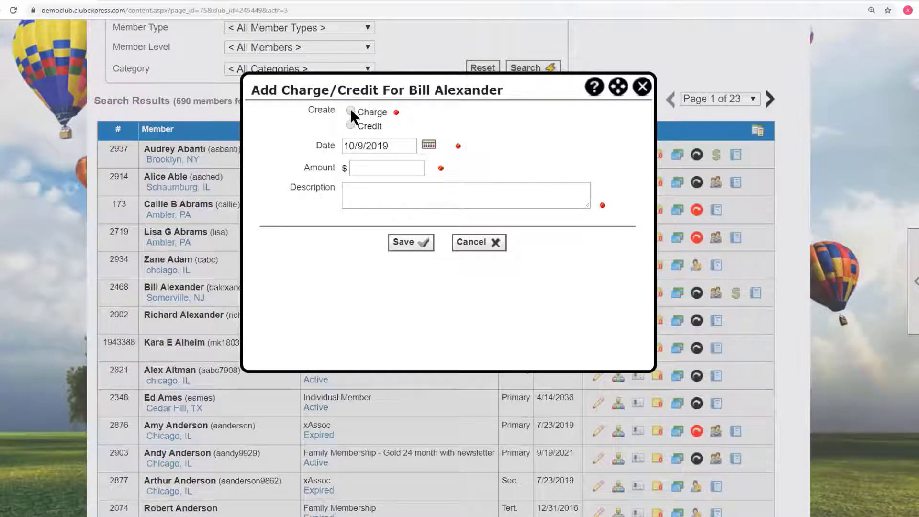
left_click(350, 110)
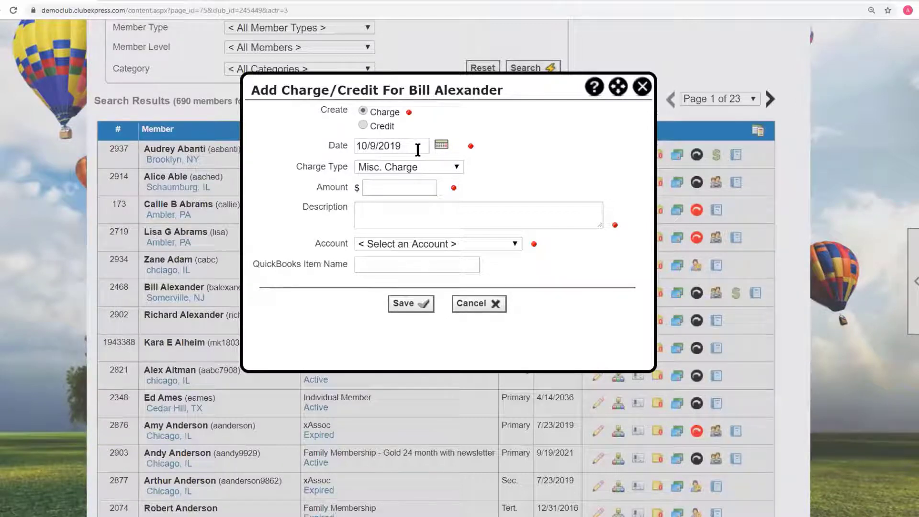
Step: Set the charge type to Name Badge with the description "Name Badge Replacement" and save the charge
left_click(456, 165)
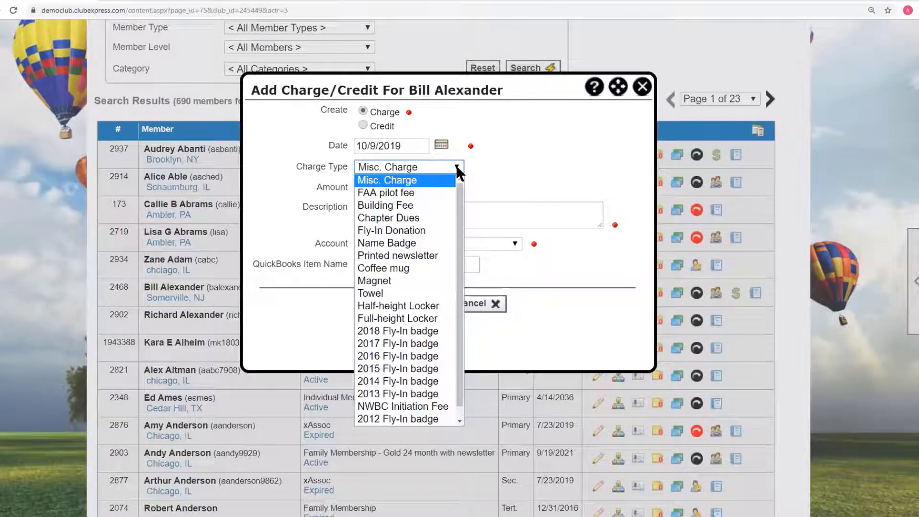
left_click(405, 245)
left_click(405, 211)
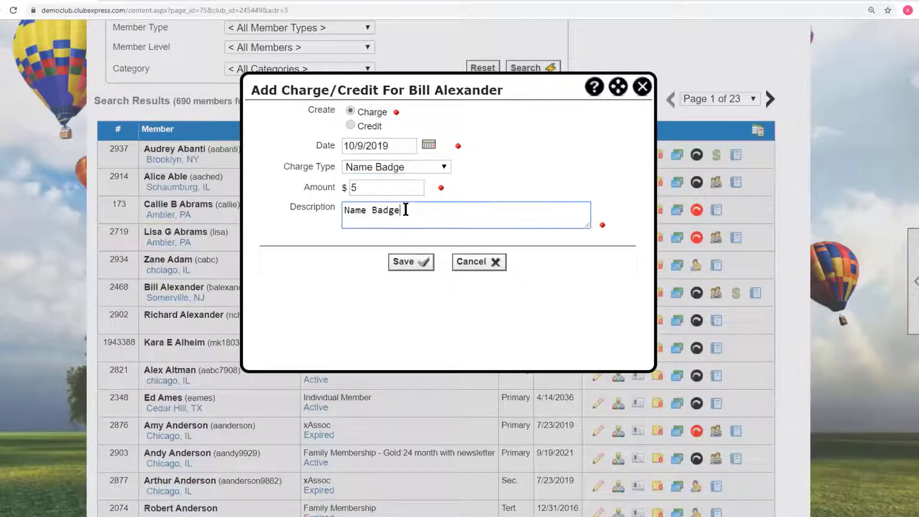
type("Replacement")
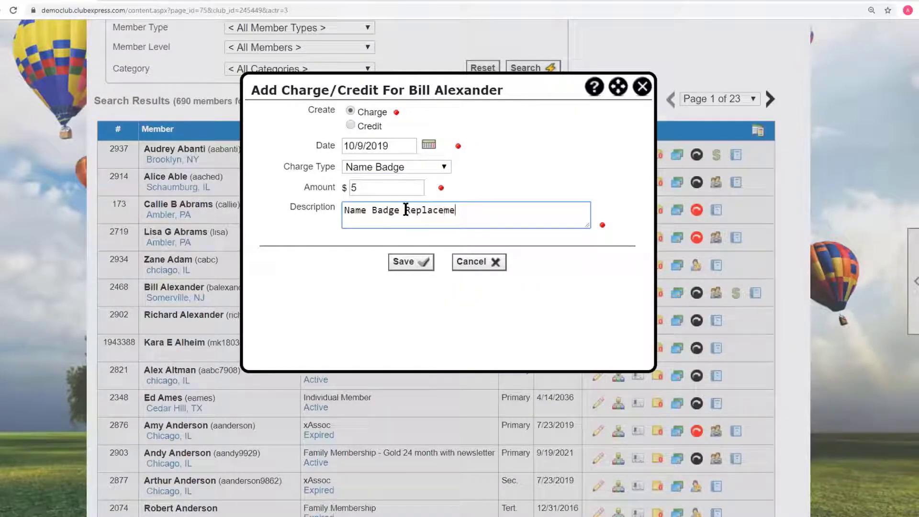
left_click(410, 264)
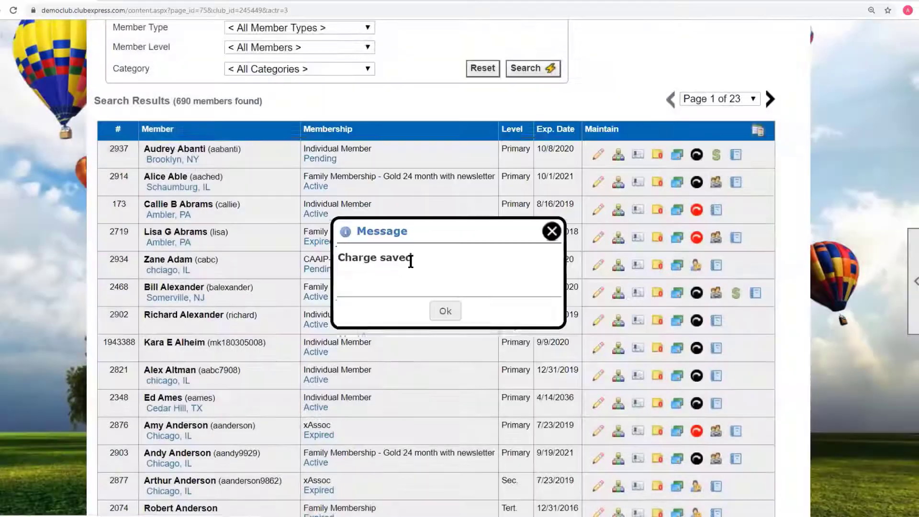
left_click(552, 232)
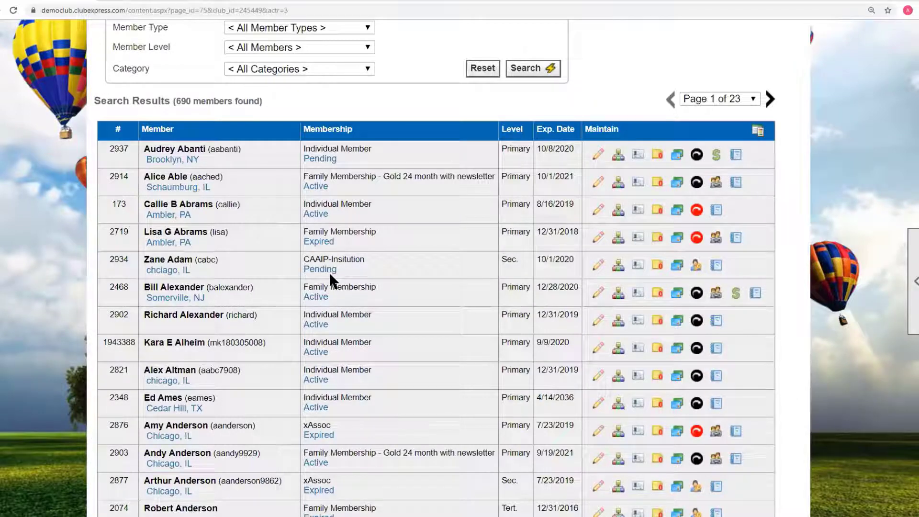
Step: Start a credit for the same member with the type For Services and an amount of 30
left_click(675, 294)
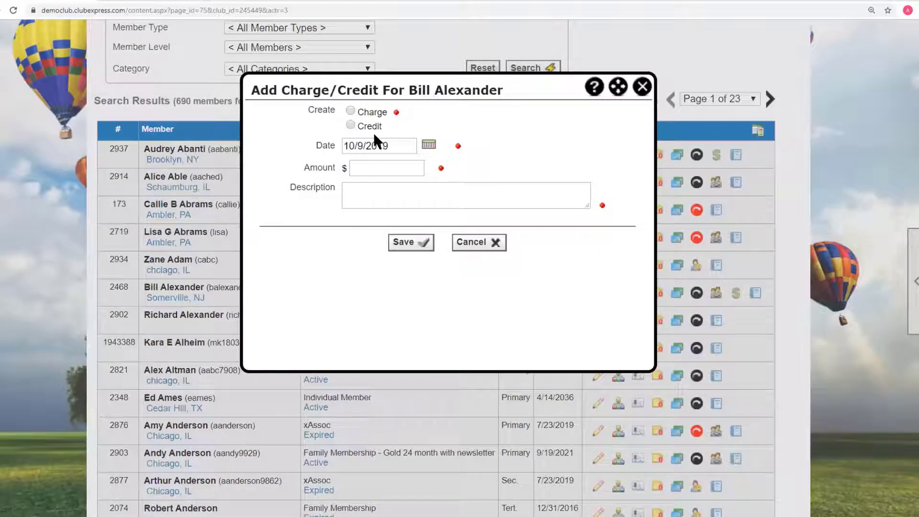
left_click(350, 125)
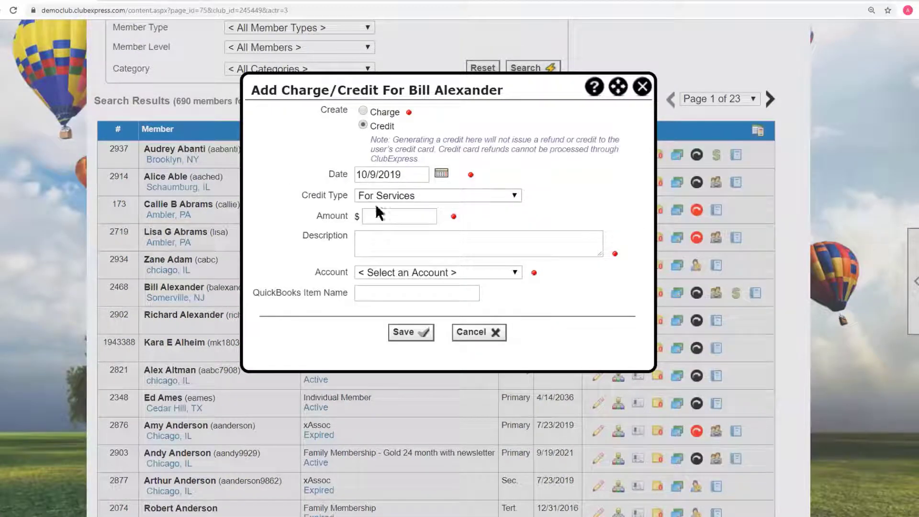
left_click(397, 195)
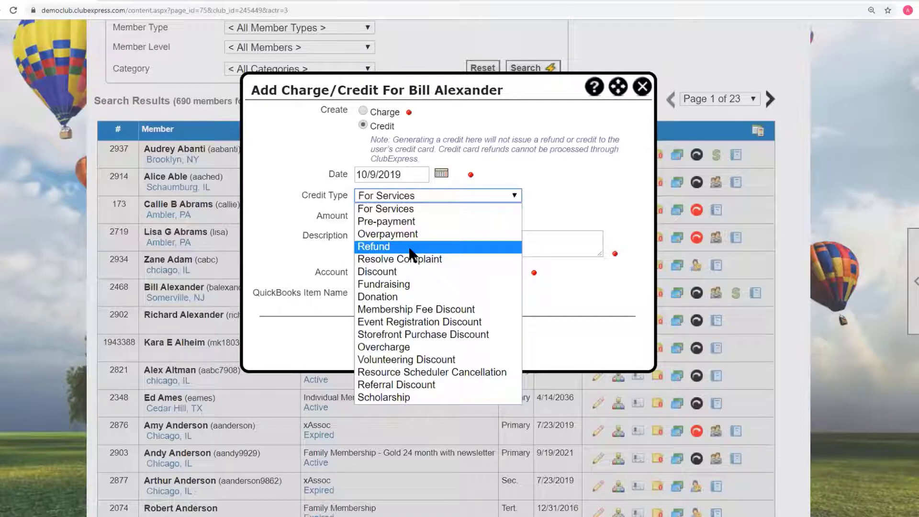
left_click(386, 208)
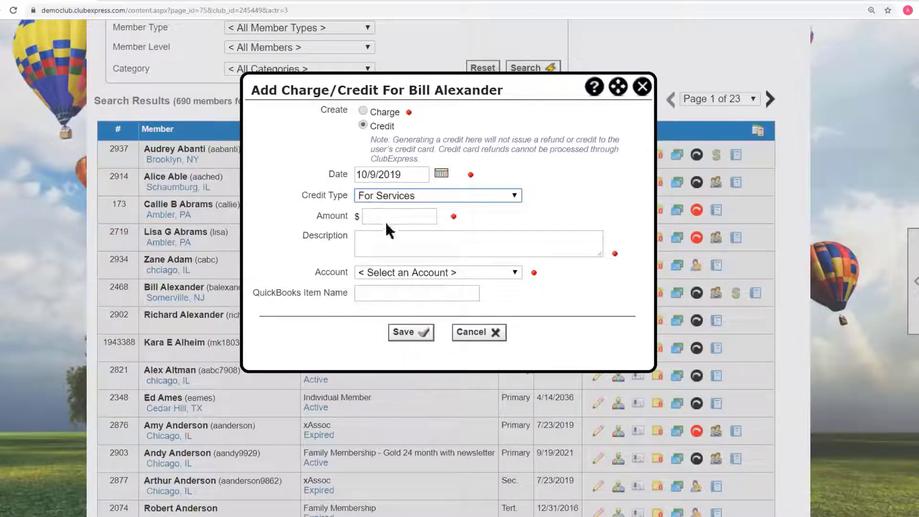
left_click(387, 217)
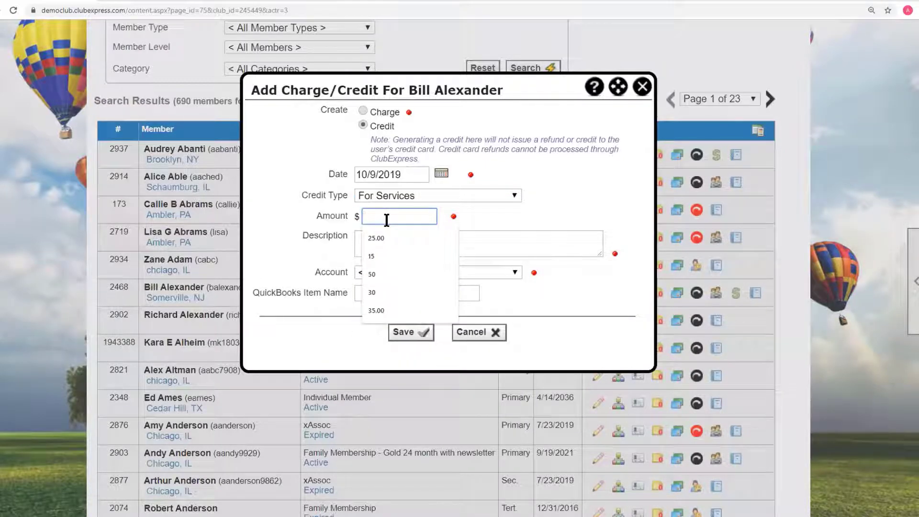
type("30")
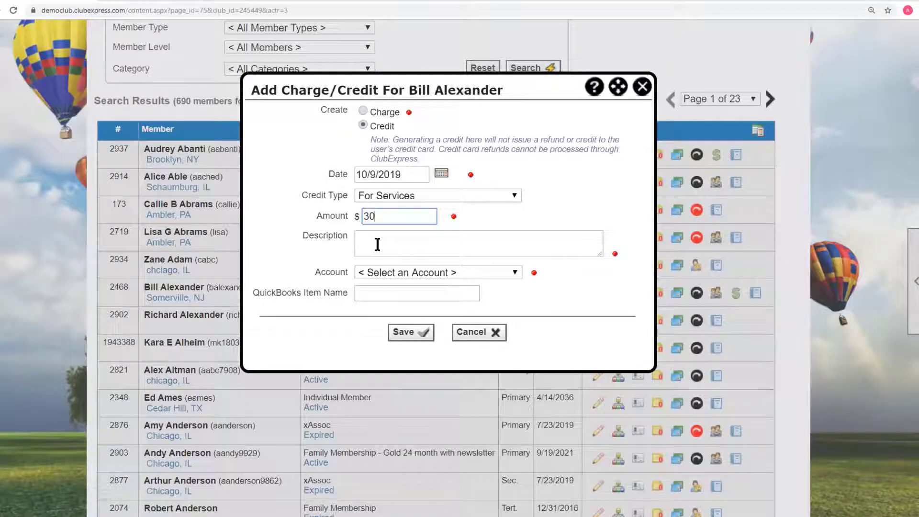
Step: Describe the credit as "Airport transportation", assign it to the Annual Conference account and save it
left_click(377, 244)
type("Airpo")
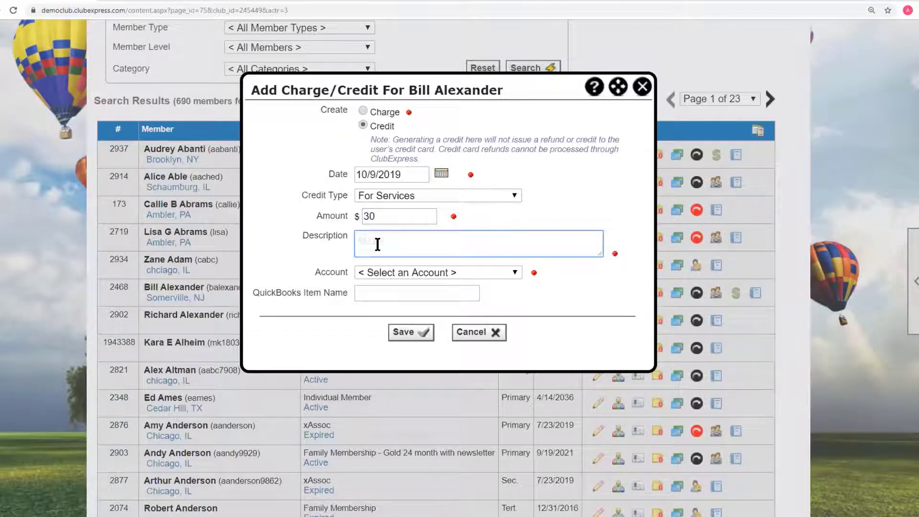
type("rt transportation")
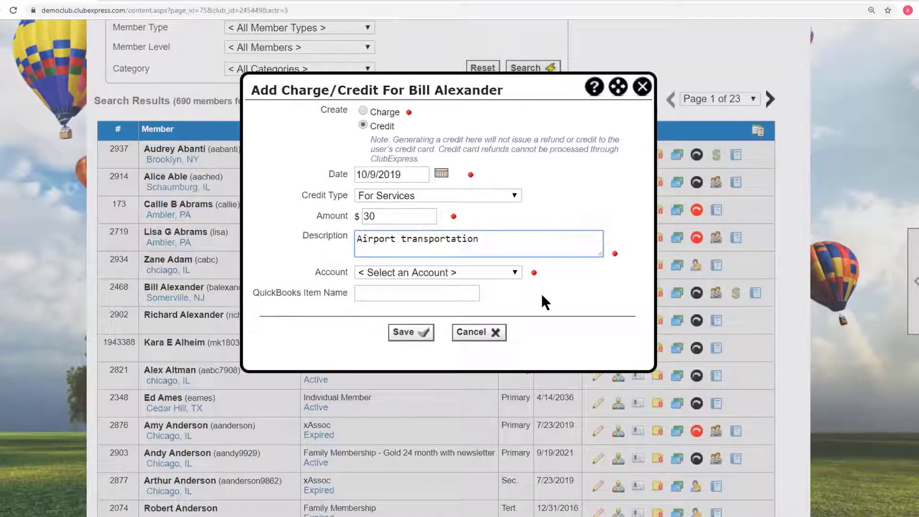
left_click(513, 271)
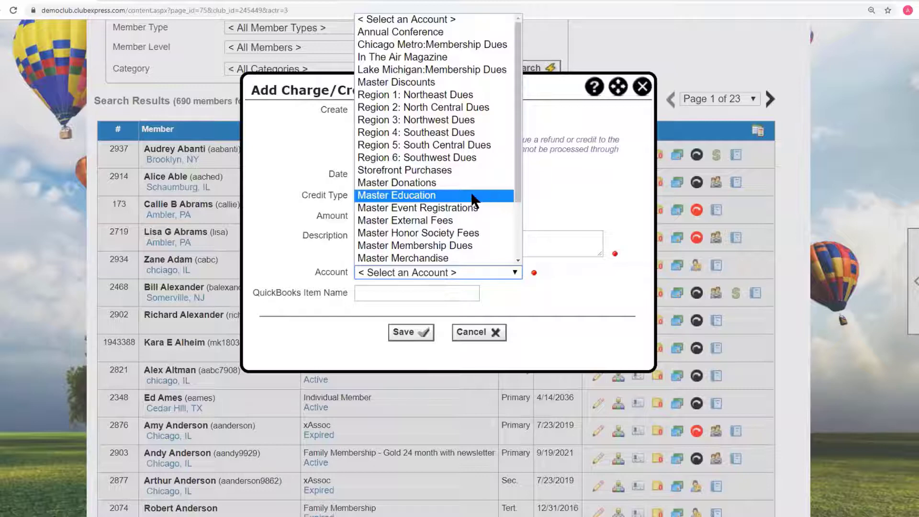
left_click(411, 32)
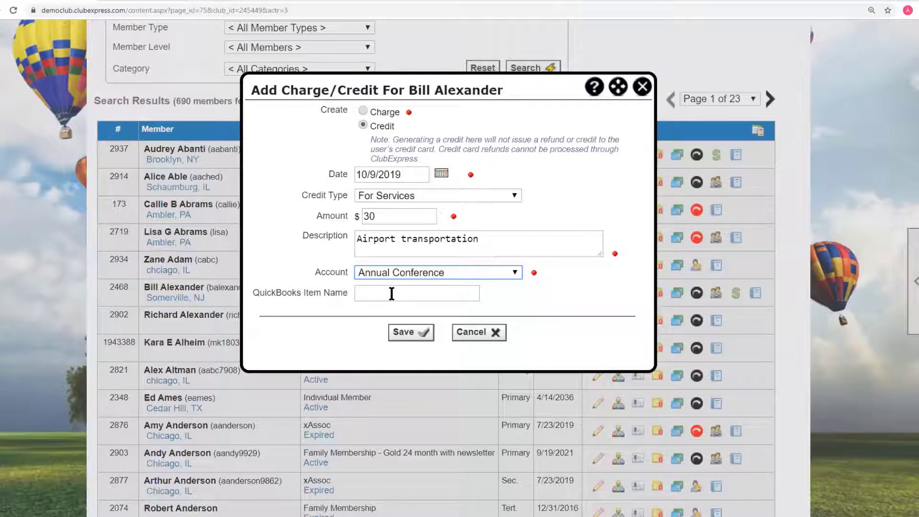
left_click(410, 335)
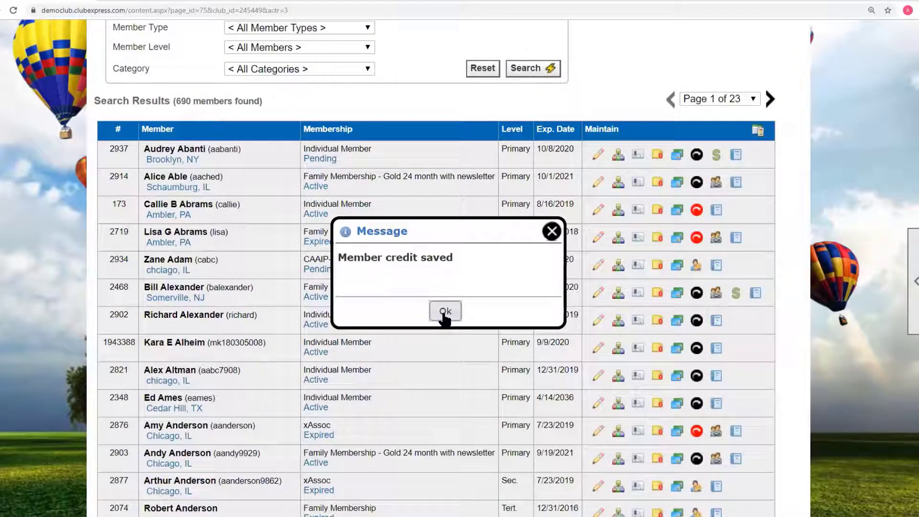
left_click(443, 256)
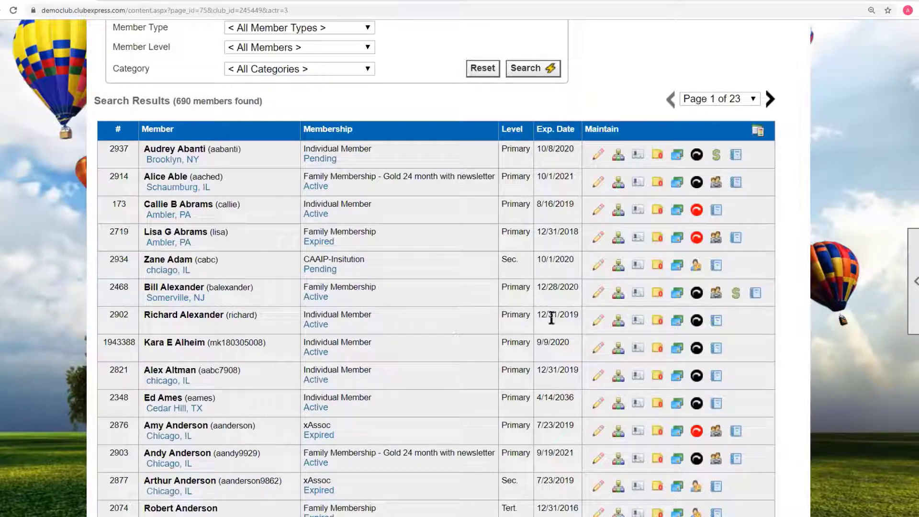
Step: Open the member's pending payments and examine the added miscellaneous charge and the available credit
left_click(735, 293)
scroll(726, 290, "down", 6)
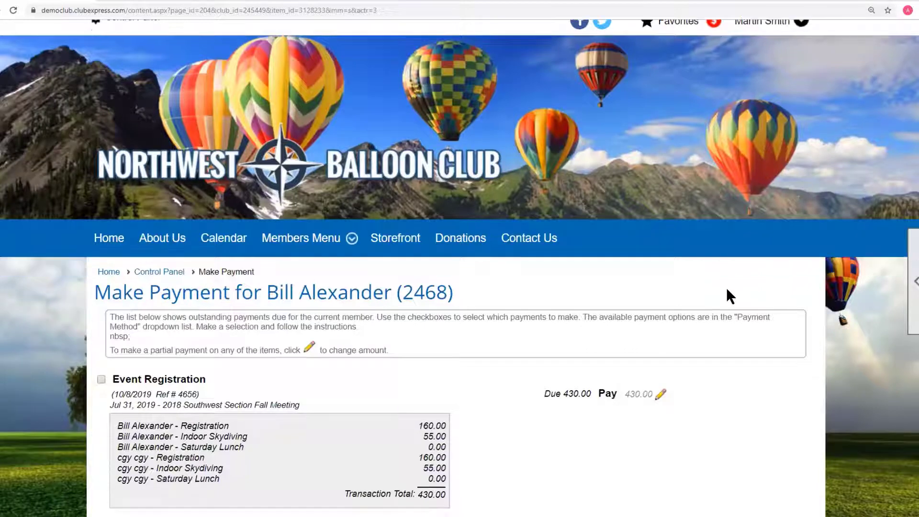
scroll(730, 296, "down", 1)
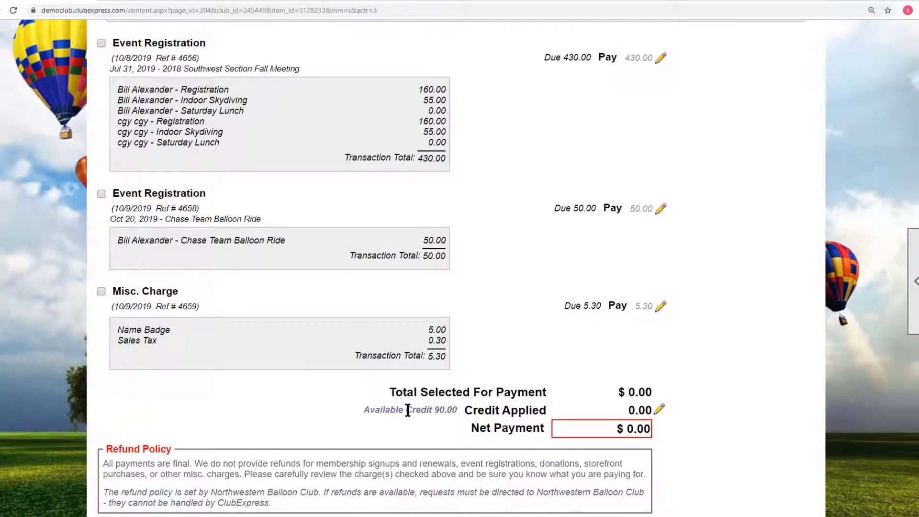
left_click_drag(434, 410, 458, 410)
left_click(506, 337)
Step: Try to set partial payments of 100.00 for the Southwest Section Fall Meeting and 10.00 for the Chase Team Balloon Ride without selecting them
scroll(530, 282, "up", 3)
left_click(659, 211)
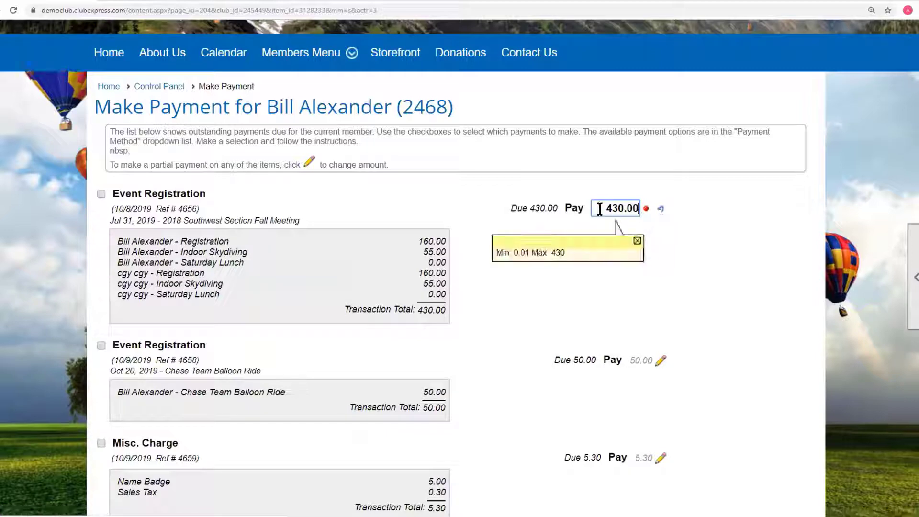
left_click_drag(594, 208, 623, 206)
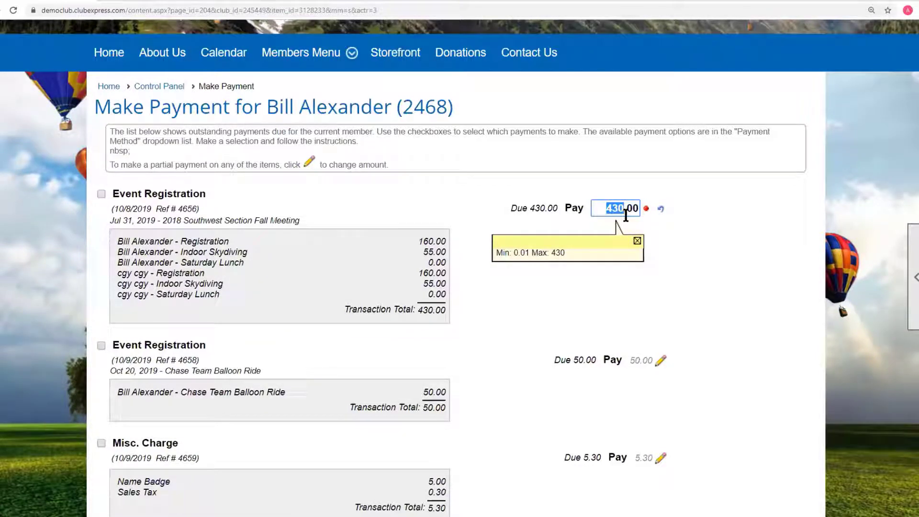
type("100")
left_click(714, 283)
left_click(661, 359)
left_click_drag(624, 359, 603, 360)
type("10")
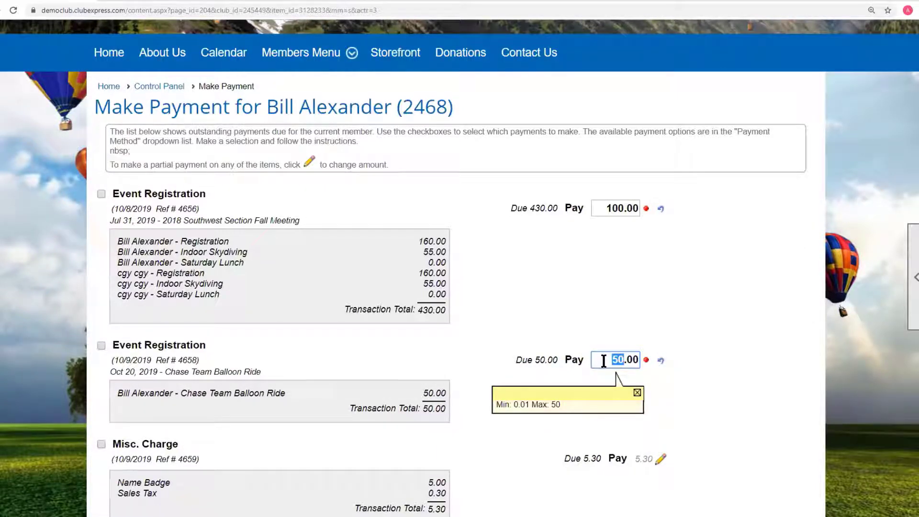
left_click(723, 418)
Step: Select both event registrations and the Misc. Charge for payment
scroll(693, 407, "down", 2)
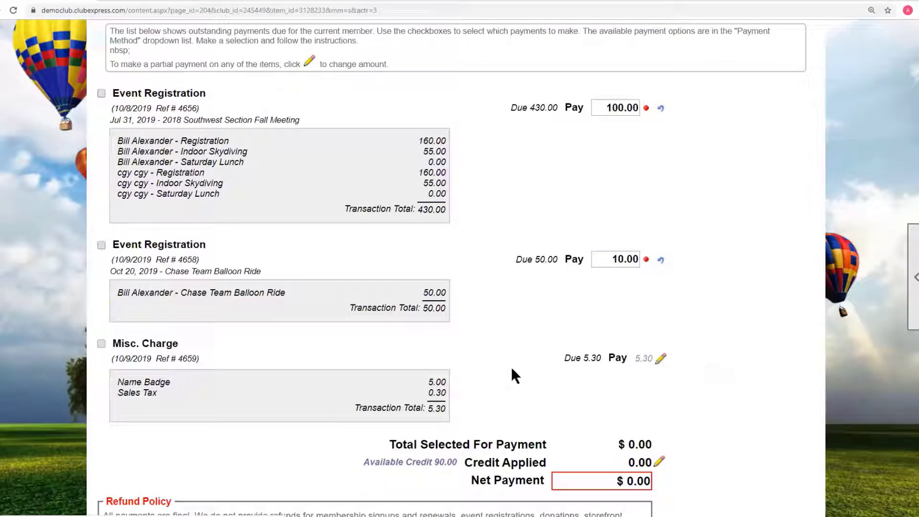
left_click(101, 93)
left_click(101, 245)
left_click(101, 341)
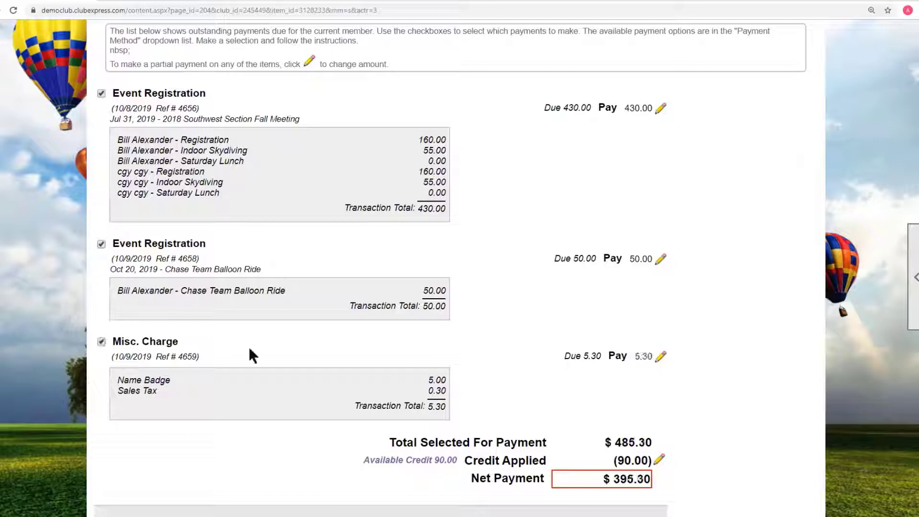
Step: Set the credit applied to the selected payments to 20.00
left_click(660, 461)
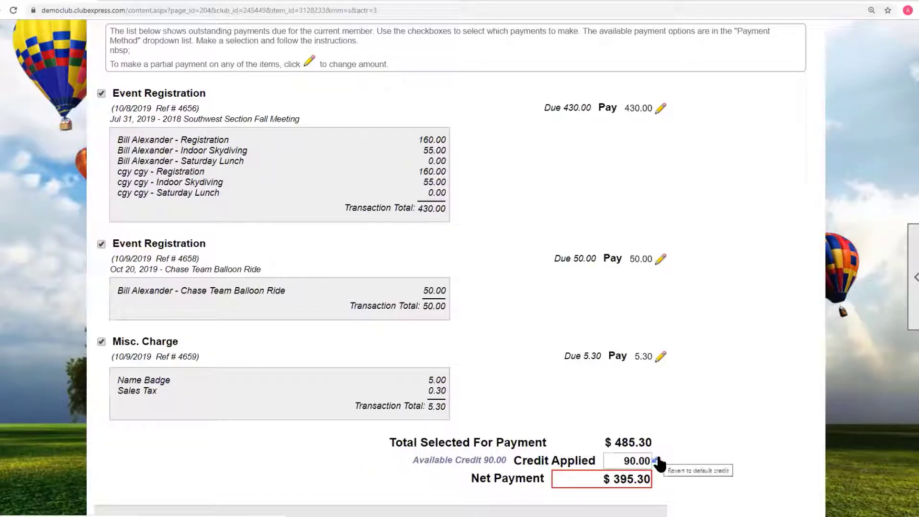
left_click_drag(623, 460, 633, 458)
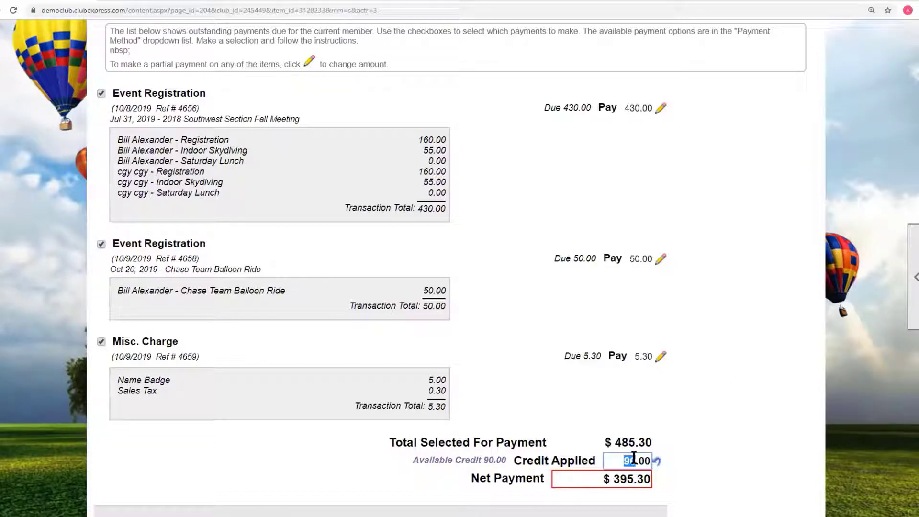
type("2")
left_click(746, 444)
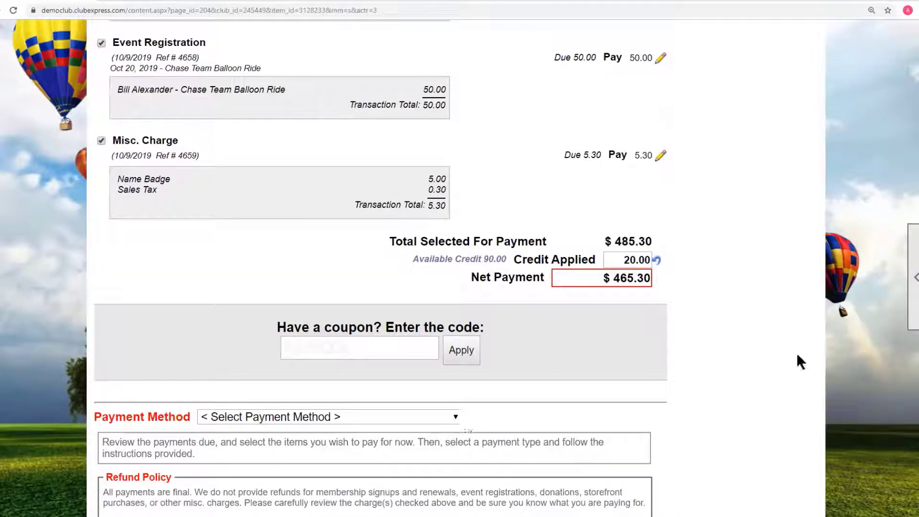
Step: Set a partial payment of 100.00 for the Southwest Section Fall Meeting registration
scroll(779, 353, "up", 5)
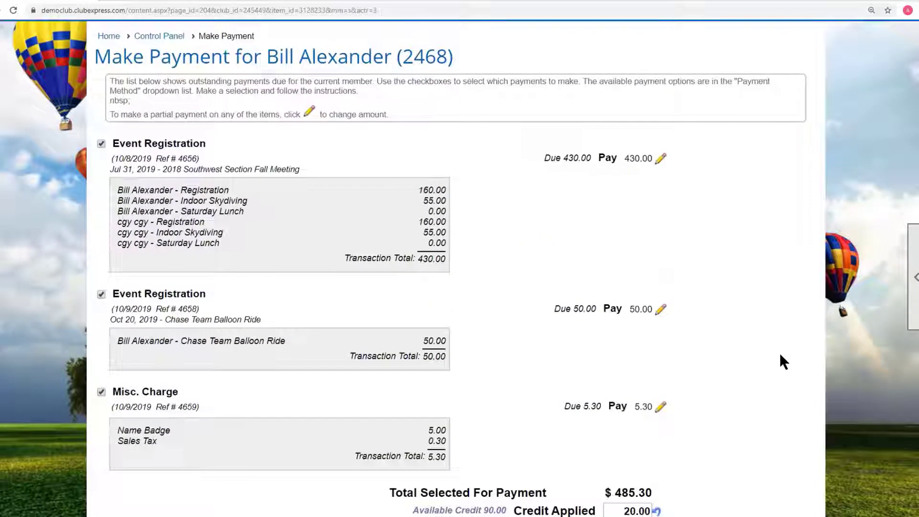
left_click(660, 161)
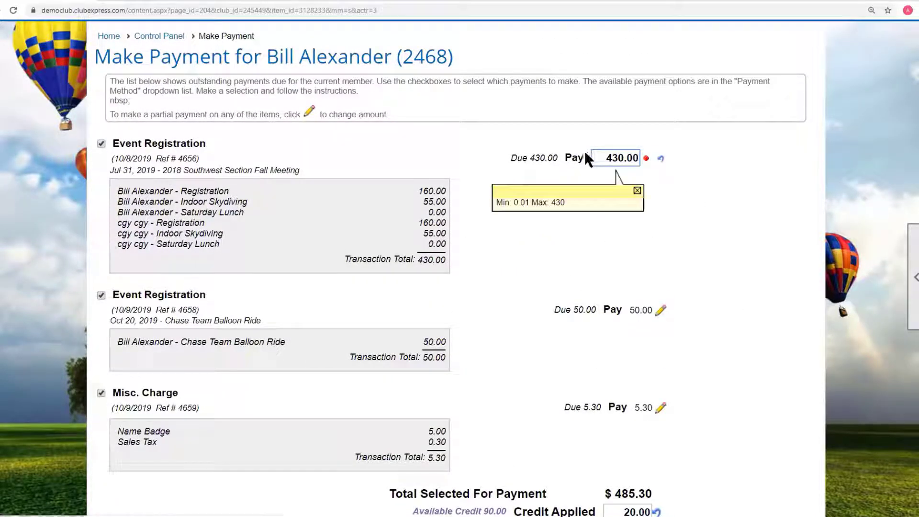
left_click_drag(606, 158, 616, 158)
key("shift+Right")
key("shift+Right")
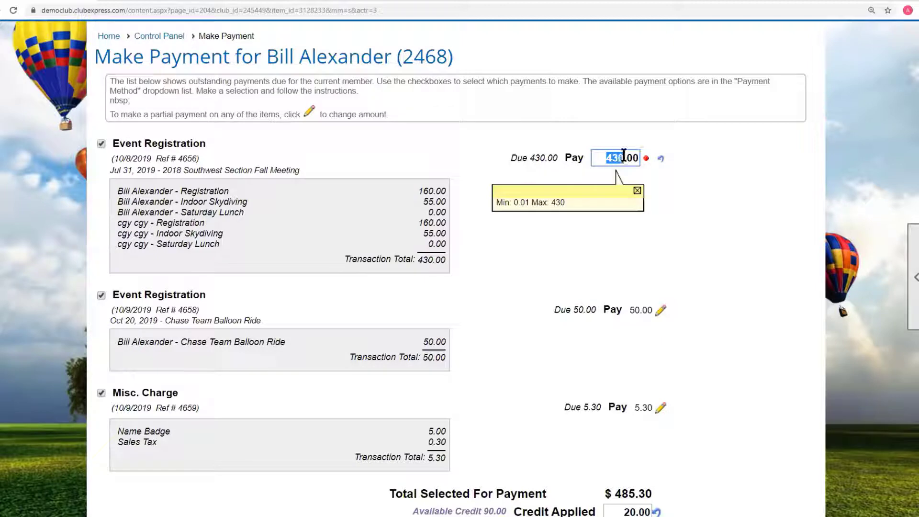
type("110")
left_click(736, 306)
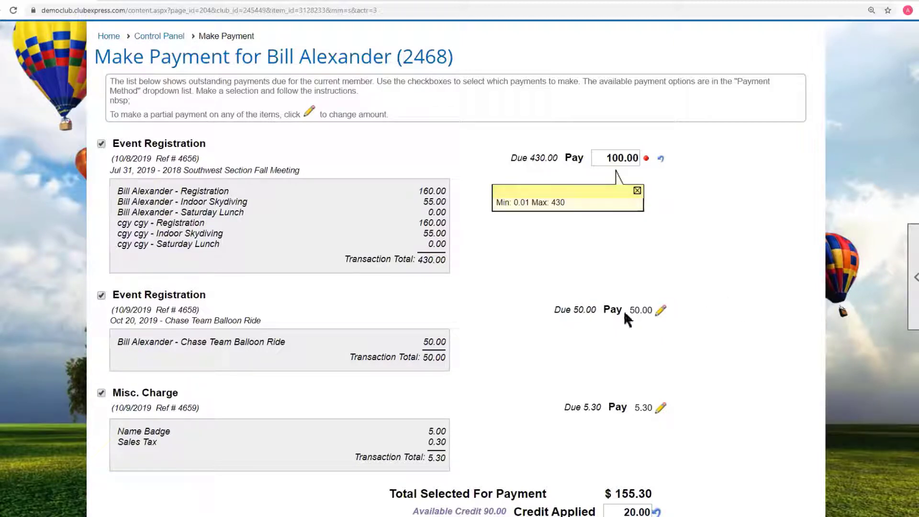
Step: Set a partial payment of 20.00 for the Chase Team Balloon Ride registration
left_click(660, 310)
left_click_drag(624, 309, 585, 311)
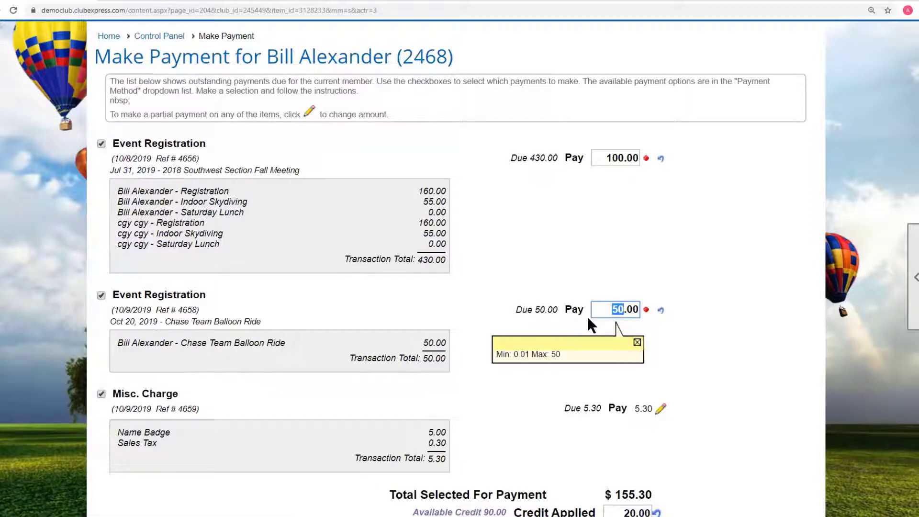
type("20")
left_click(730, 377)
Step: Choose Received Cash as the payment method and record the cash payment for the selected items
scroll(730, 377, "down", 3)
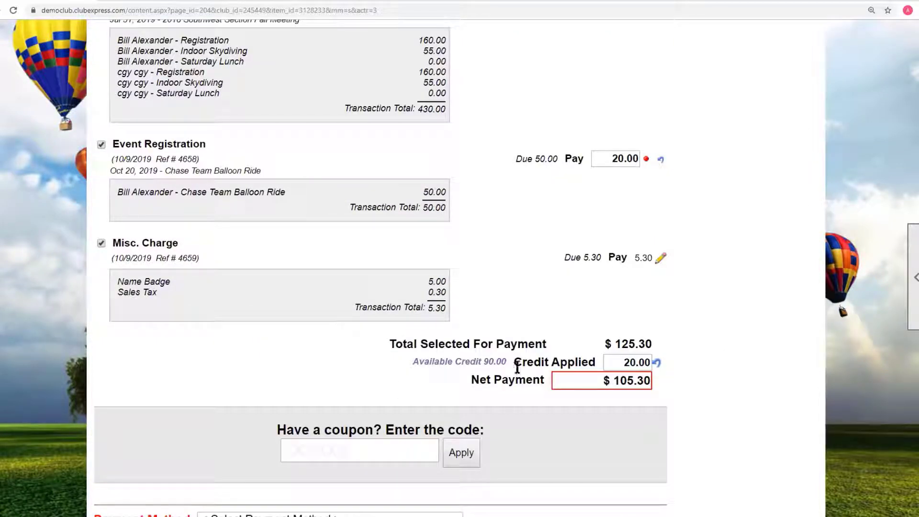
scroll(496, 365, "down", 3)
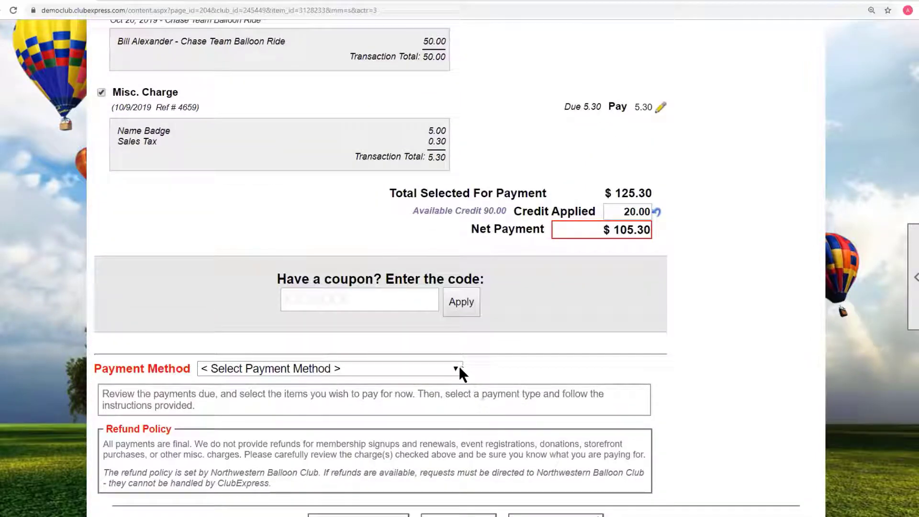
left_click(457, 368)
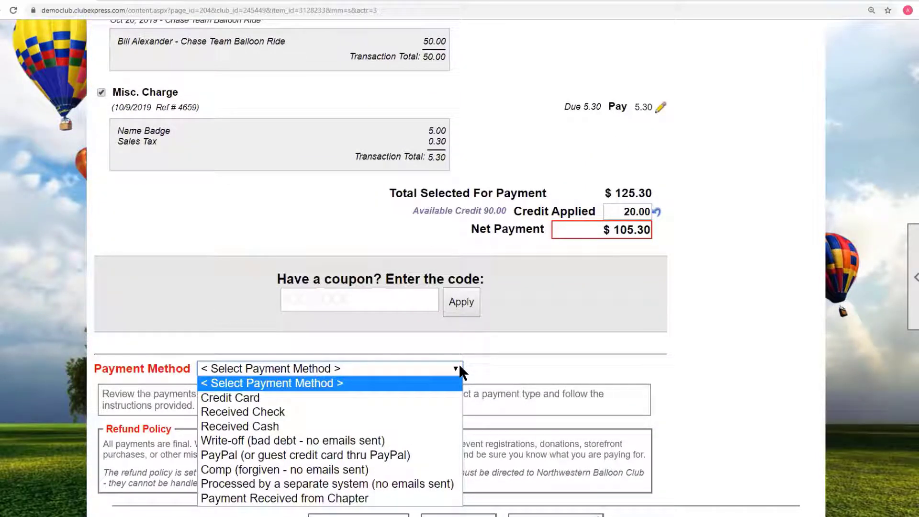
left_click(271, 427)
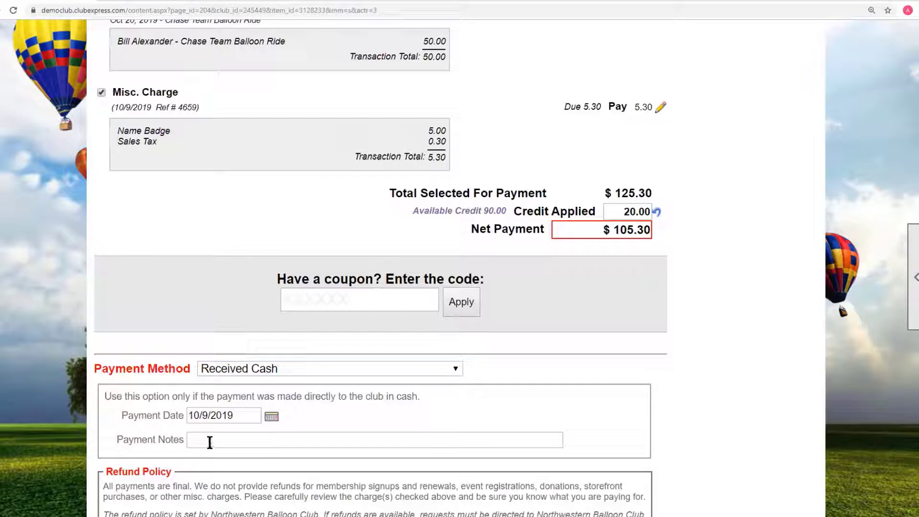
scroll(802, 426, "down", 1)
scroll(800, 418, "down", 3)
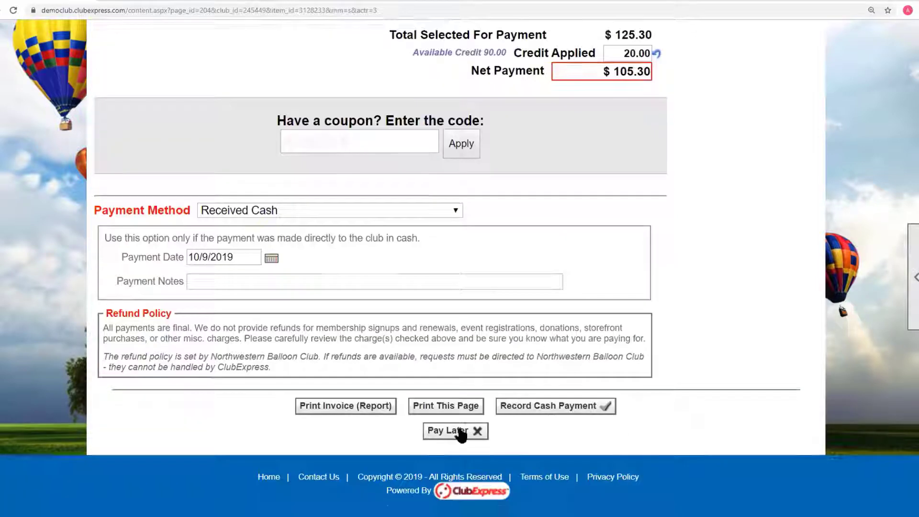
left_click(536, 406)
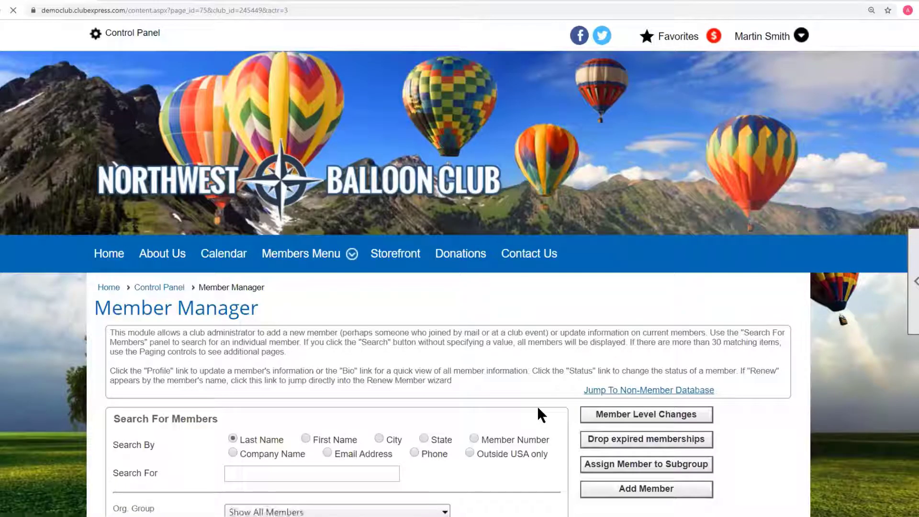
Step: Reopen the same member's outstanding payments from the Member Manager list to review the remaining balances
scroll(340, 342, "down", 10)
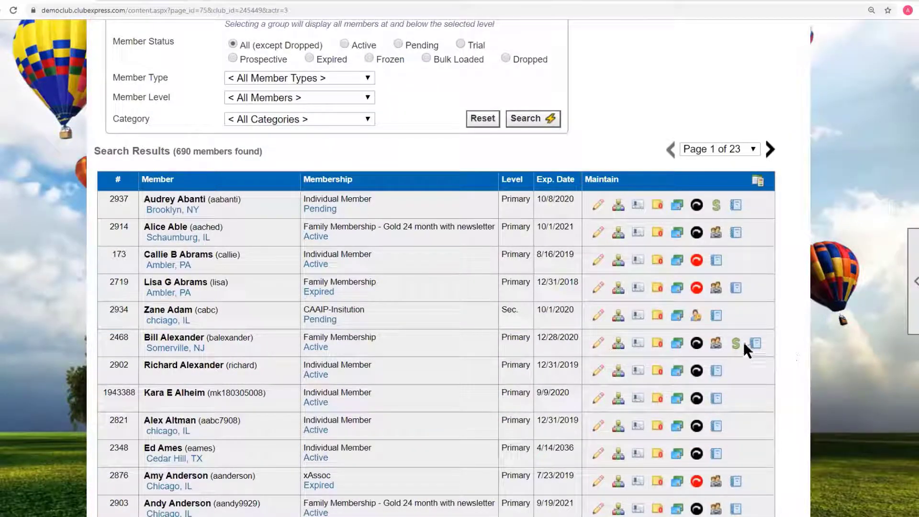
left_click(736, 344)
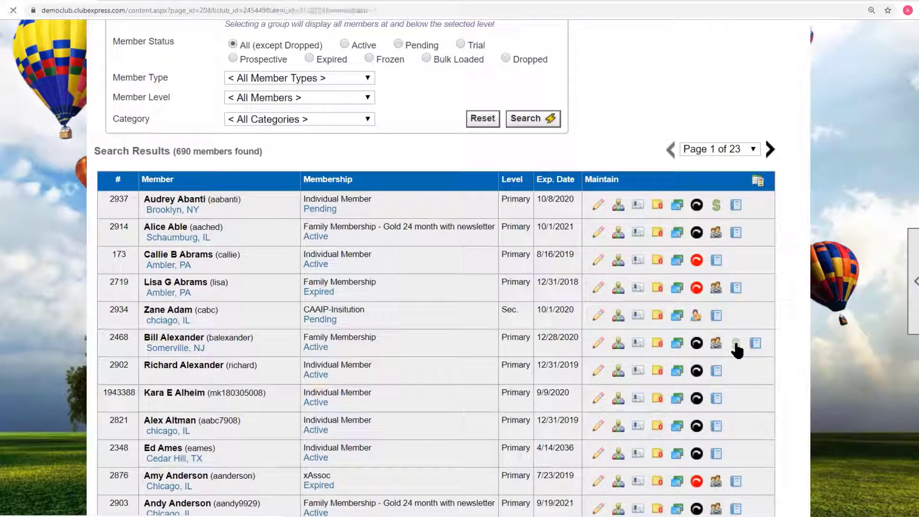
scroll(813, 368, "down", 4)
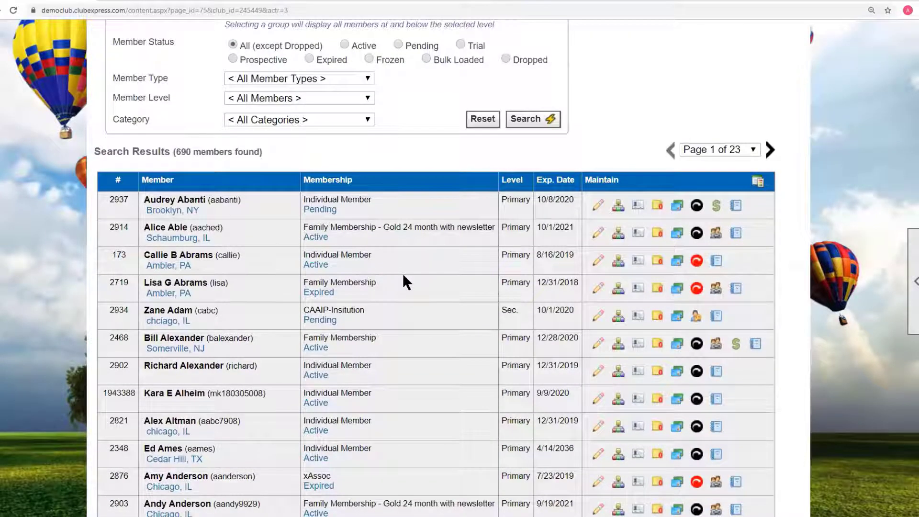
Step: Open the same member's profile and review the Transaction History for the payment status of each charge
scroll(403, 276, "down", 3)
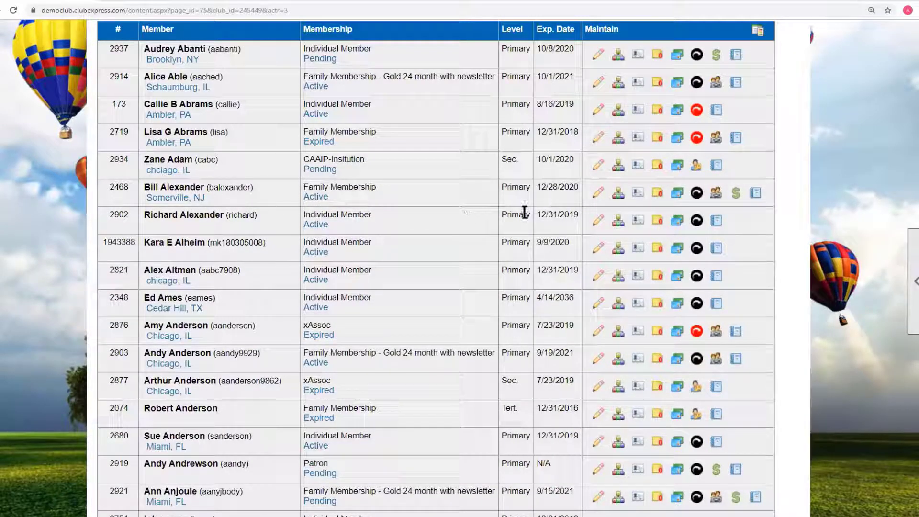
left_click(598, 192)
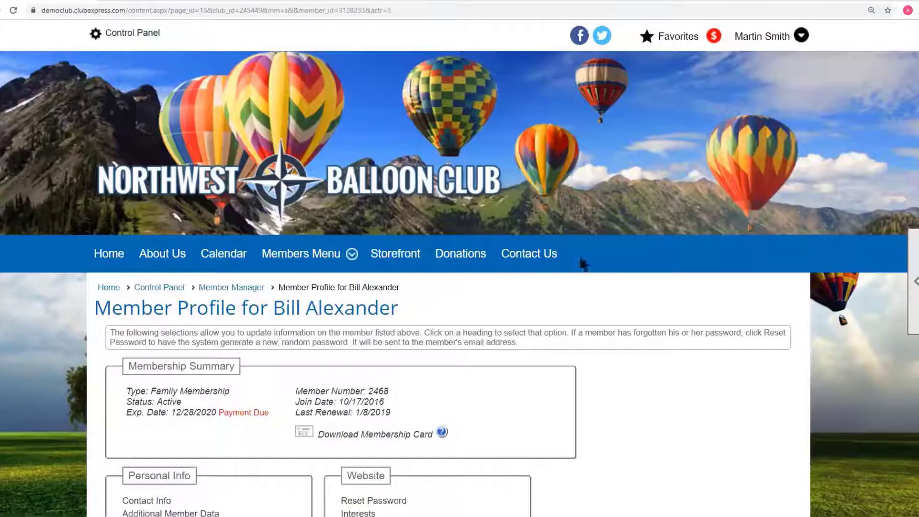
scroll(584, 264, "down", 6)
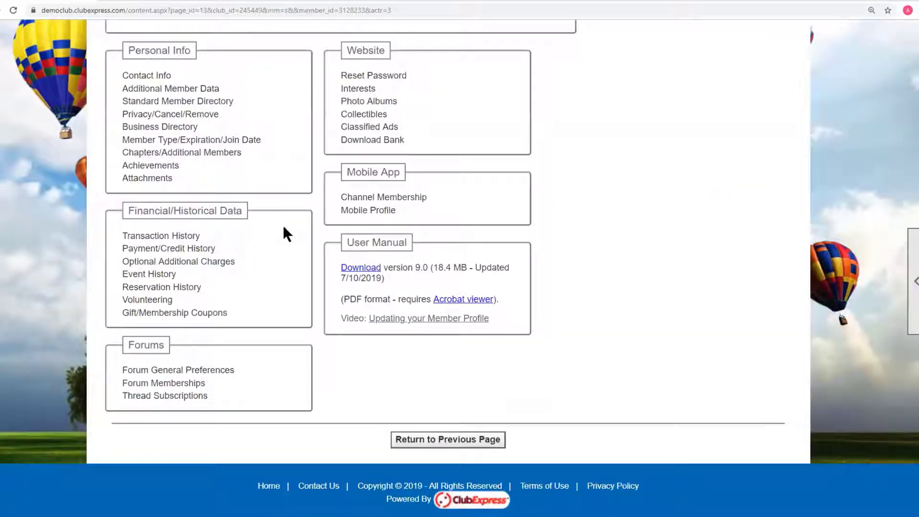
left_click(172, 236)
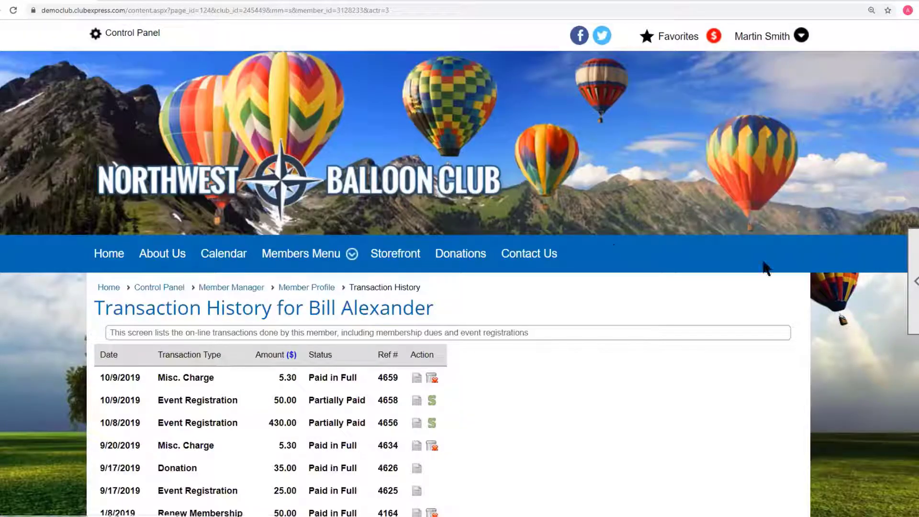
scroll(765, 266, "down", 5)
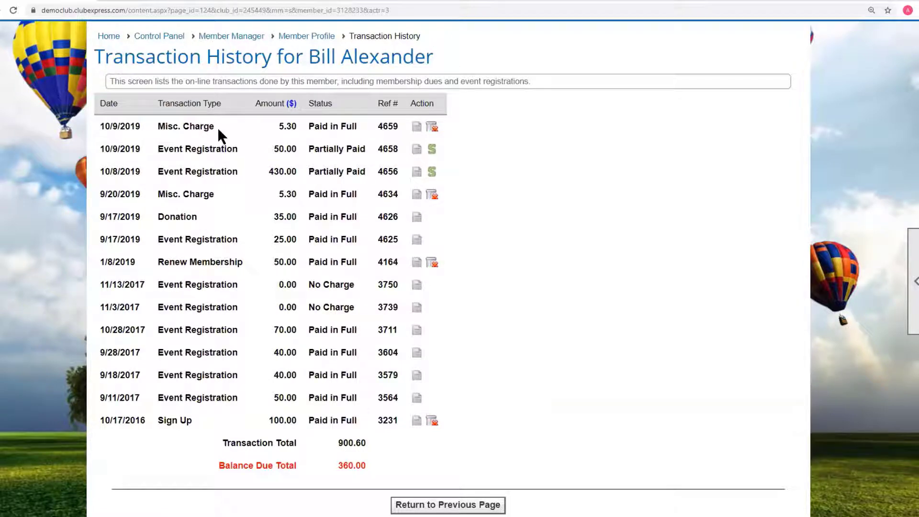
Step: Open the member's Payment/Credit History and view the receipt for the 5.30 cash payment, then close it
key("alt+Left")
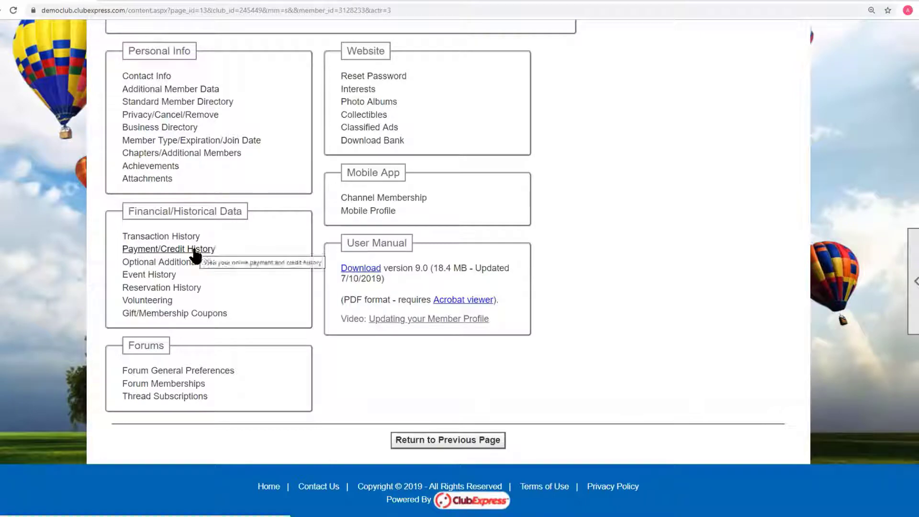
left_click(194, 250)
scroll(683, 273, "down", 5)
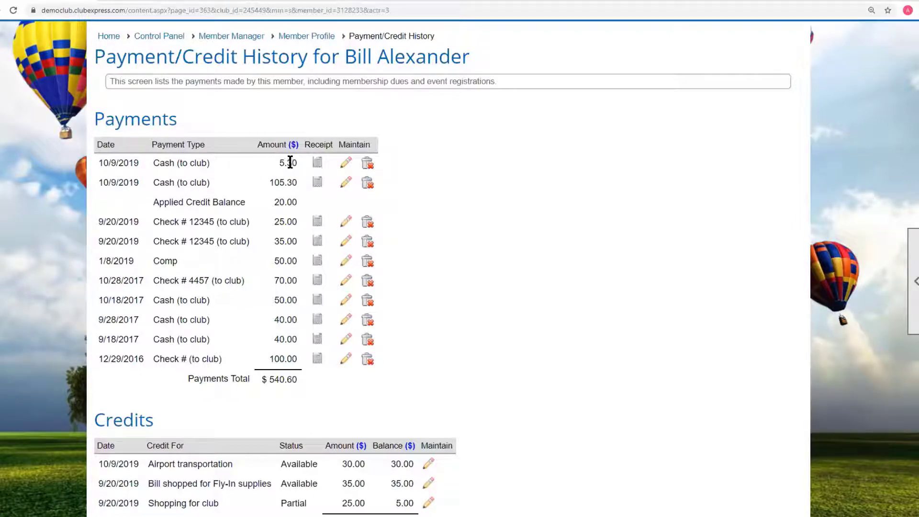
left_click(318, 164)
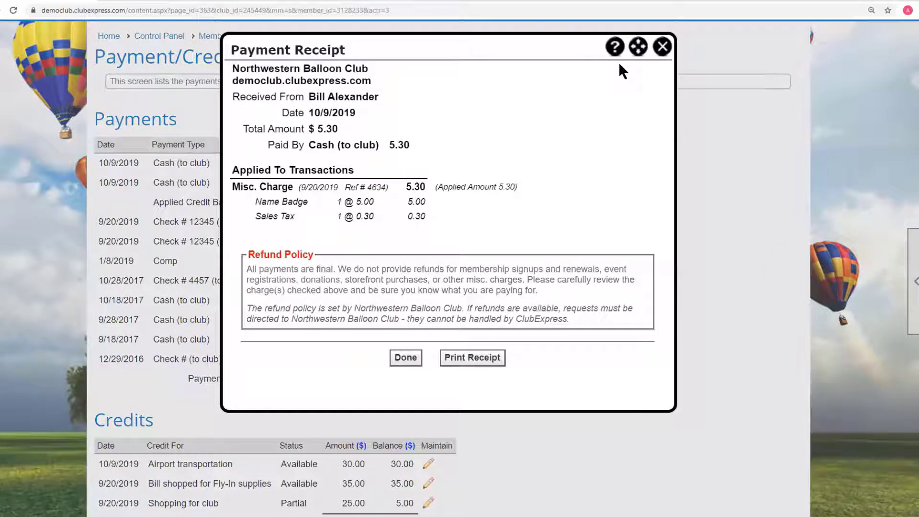
left_click(662, 47)
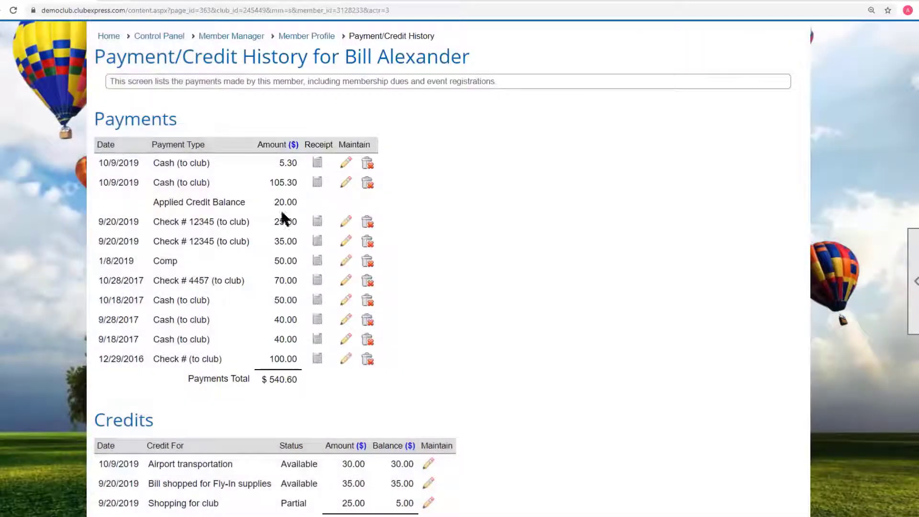
Step: View the receipt for the 105.30 cash payment and compare each registration's full amount with its applied amount
left_click(317, 184)
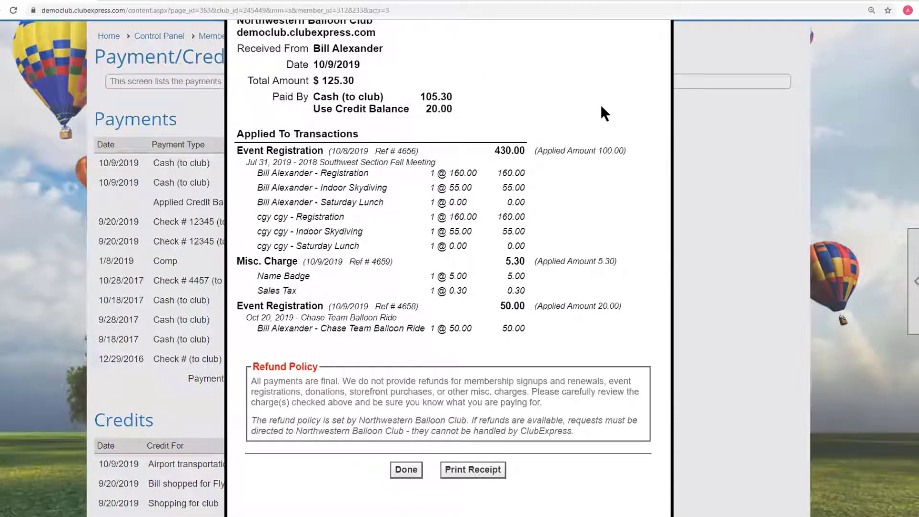
scroll(507, 206, "up", 1)
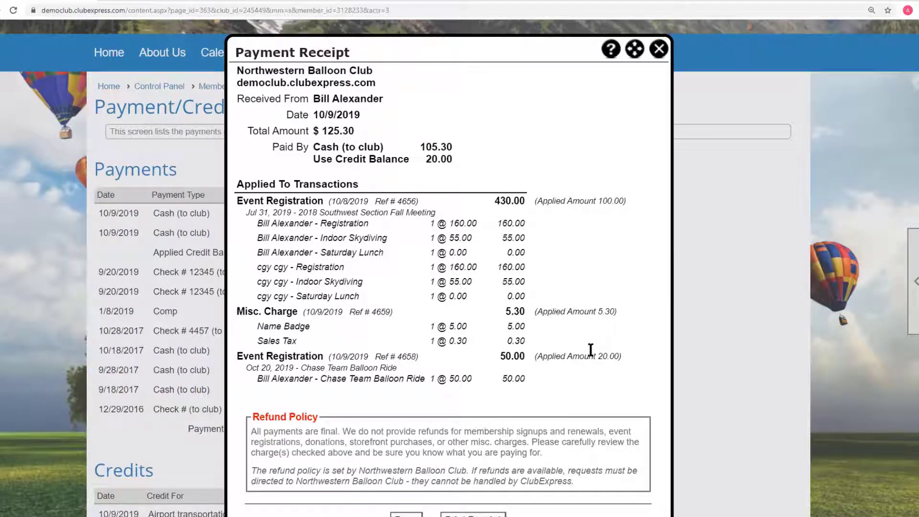
left_click_drag(500, 357, 529, 355)
left_click_drag(597, 357, 609, 357)
left_click_drag(490, 197, 532, 203)
left_click(621, 200)
left_click(659, 49)
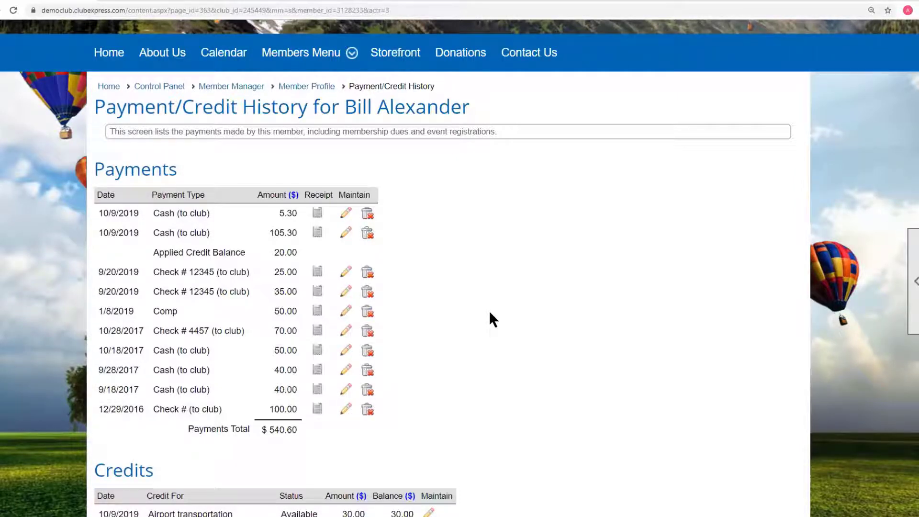
Step: Return to the Control Panel, open the Non-Member Database and browse the list for entries with payments due
key("alt+Left")
key("alt+Left")
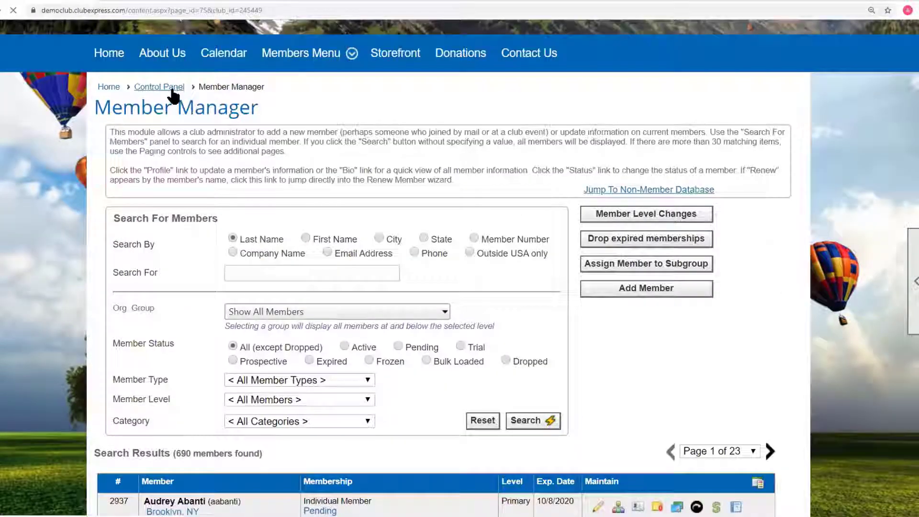
left_click(173, 89)
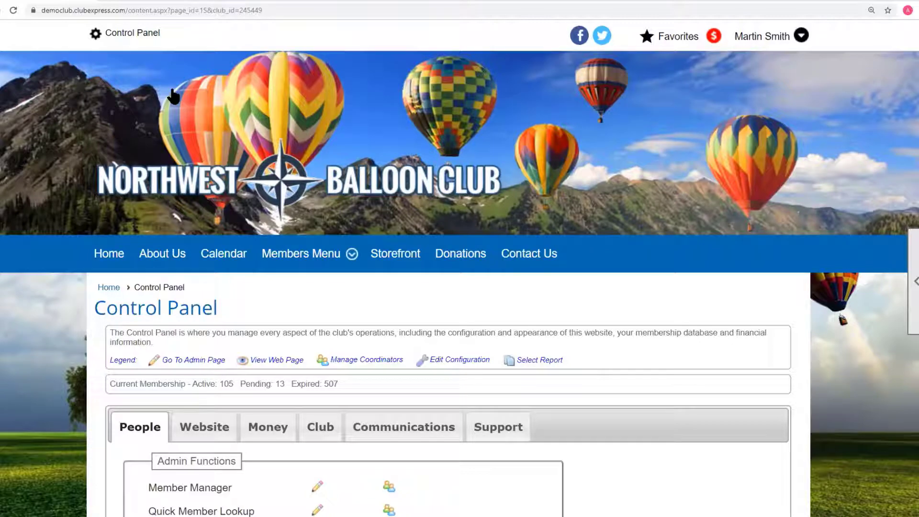
scroll(110, 324, "down", 6)
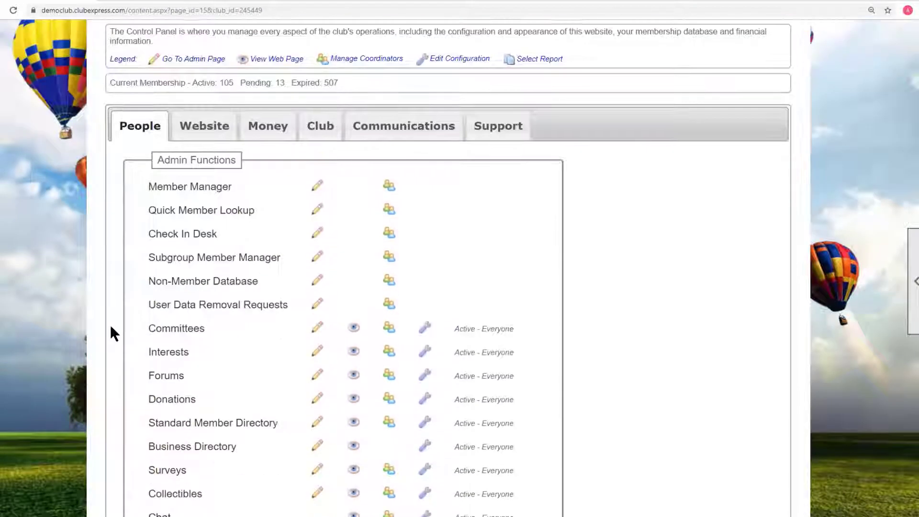
left_click(188, 283)
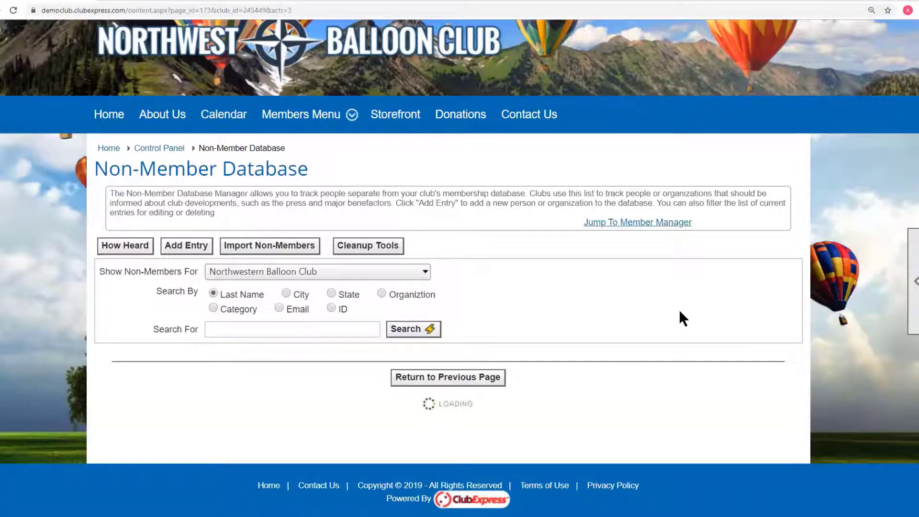
scroll(664, 308, "down", 9)
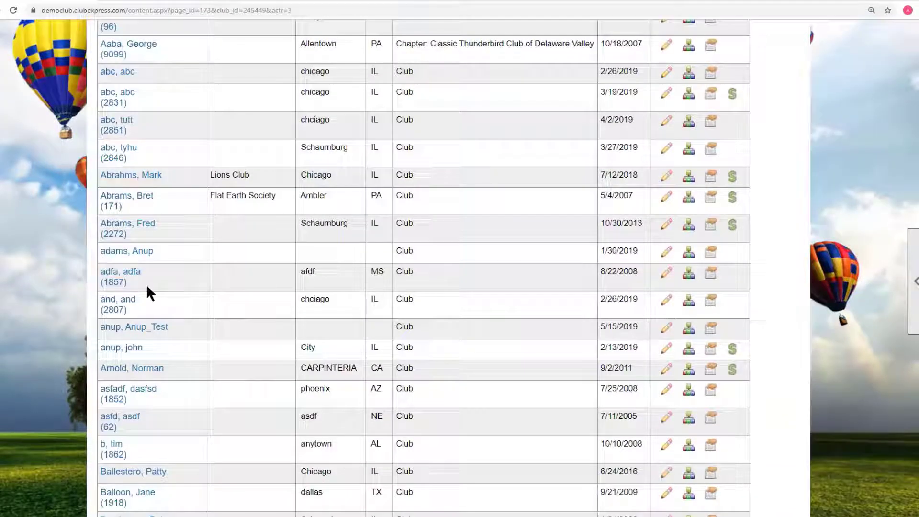
scroll(145, 283, "down", 2)
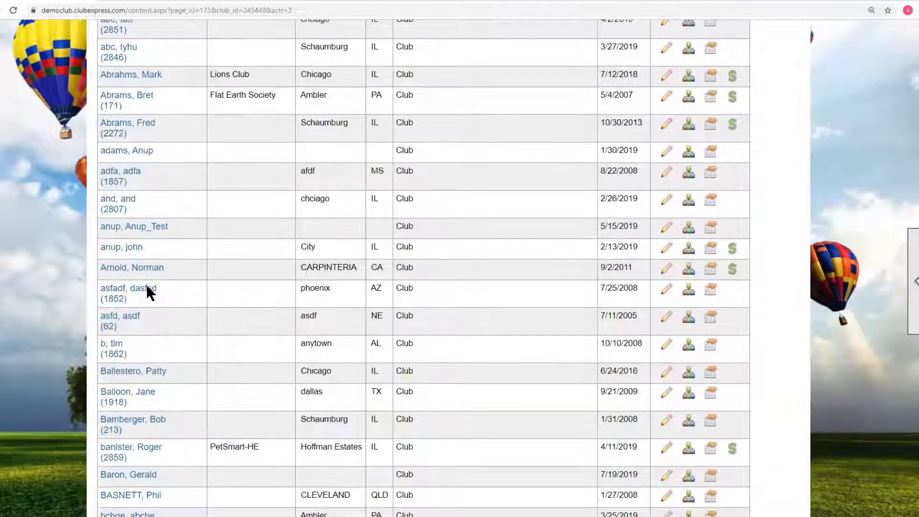
Step: View the outstanding payments of the non-member from the Flat Earth Society and return to the non-member list
left_click(733, 99)
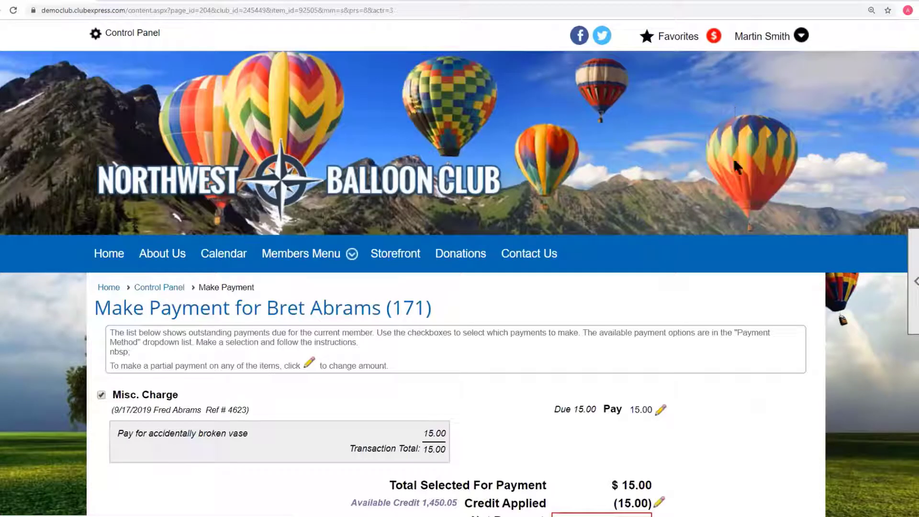
scroll(625, 187, "down", 1)
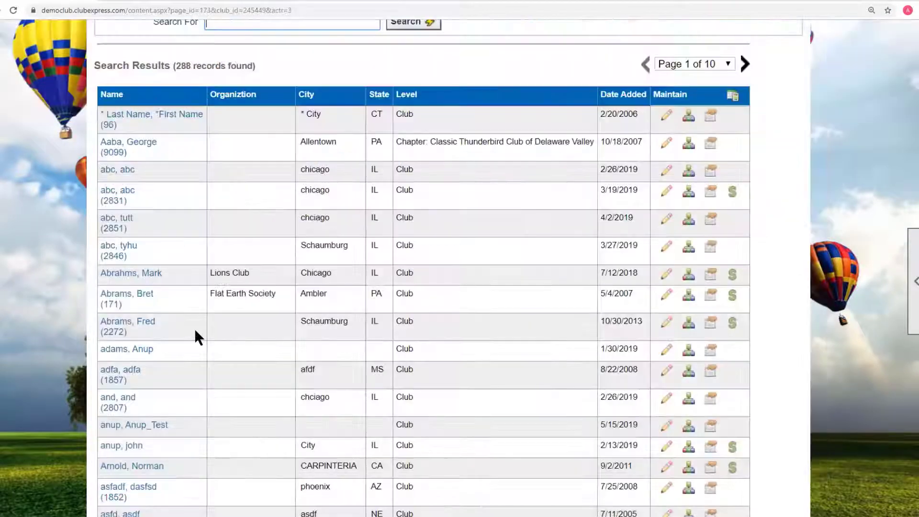
scroll(195, 333, "down", 1)
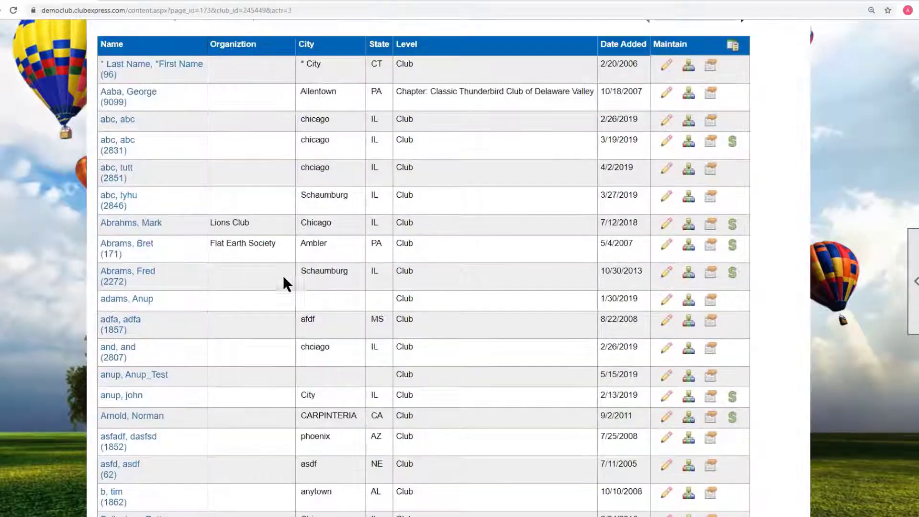
Step: Display the history and Charge/Credit options for the Lions Club non-member, and return to the Control Panel
left_click(709, 229)
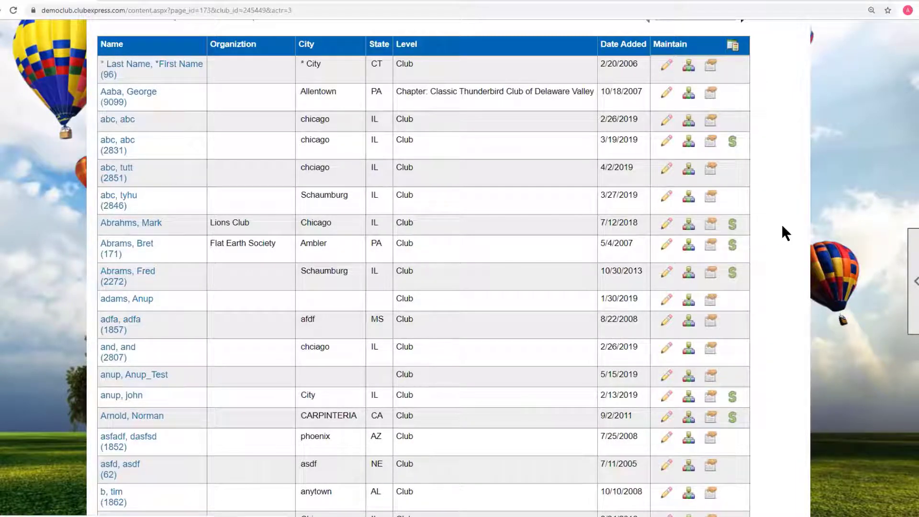
left_click(707, 230)
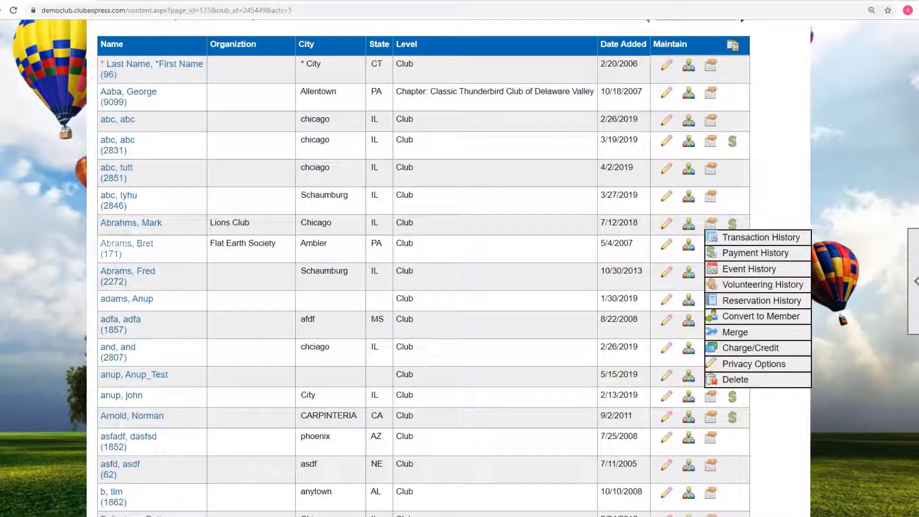
scroll(418, 143, "up", 5)
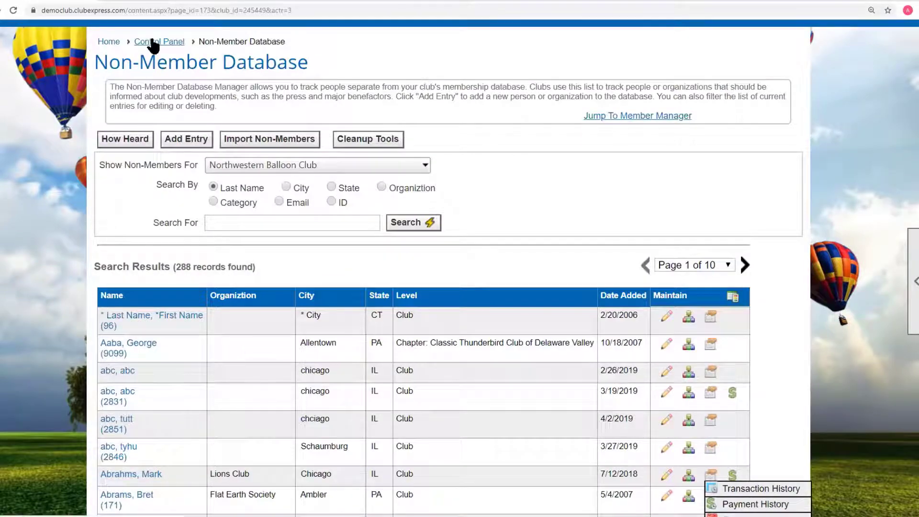
left_click(149, 41)
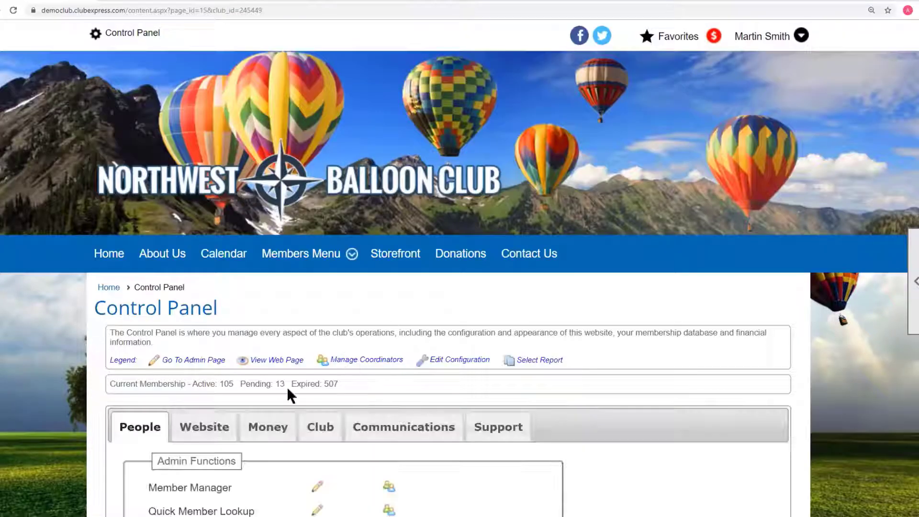
Step: Display the Control Panel's Money functions and locate Transaction Search (Pending Payments)
scroll(286, 387, "down", 2)
left_click(269, 328)
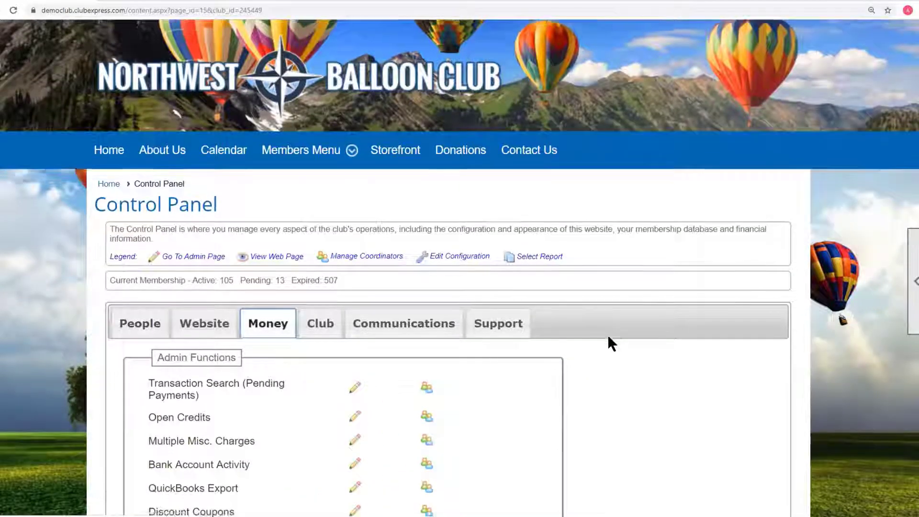
scroll(605, 334, "down", 5)
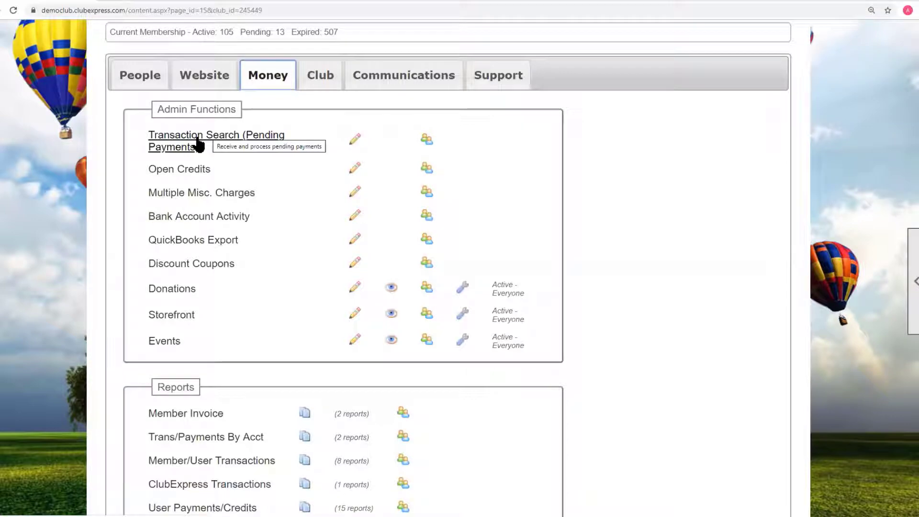
scroll(737, 335, "up", 7)
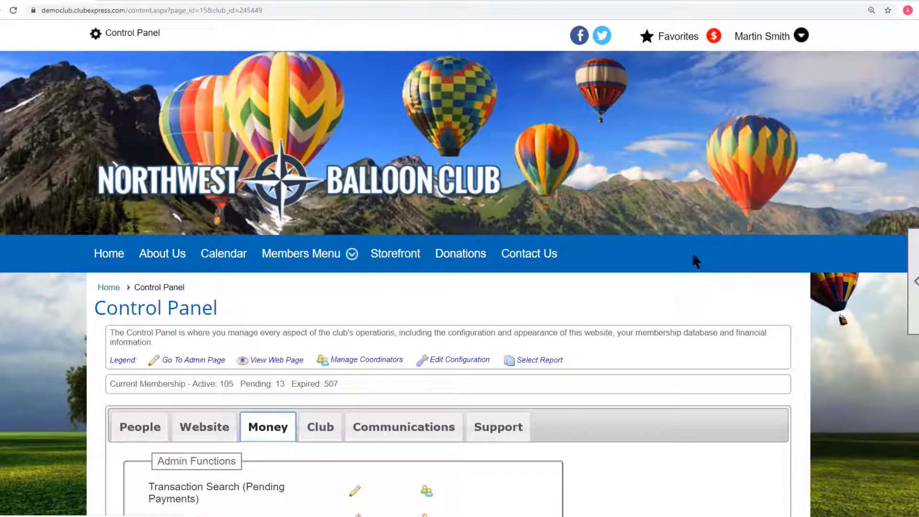
Step: Add the Discount Coupon Admin page to the selected favorites
mouse_move(676, 45)
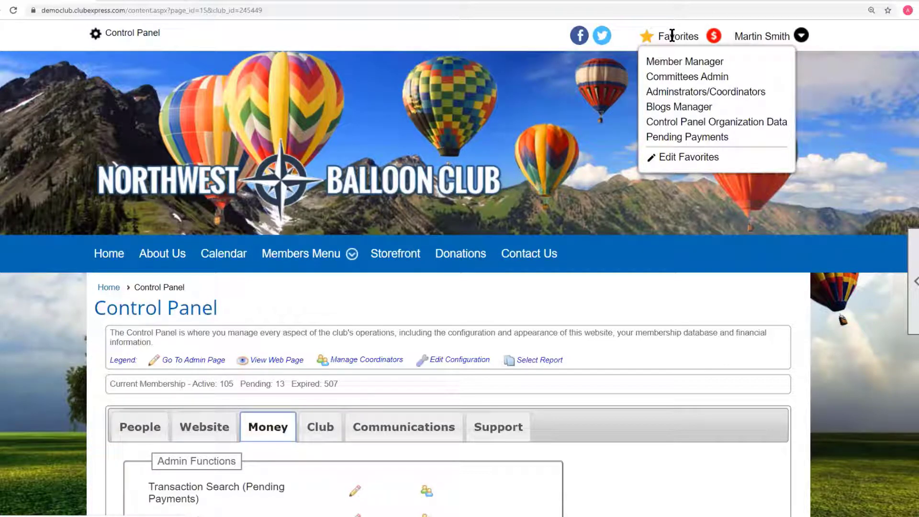
left_click(668, 159)
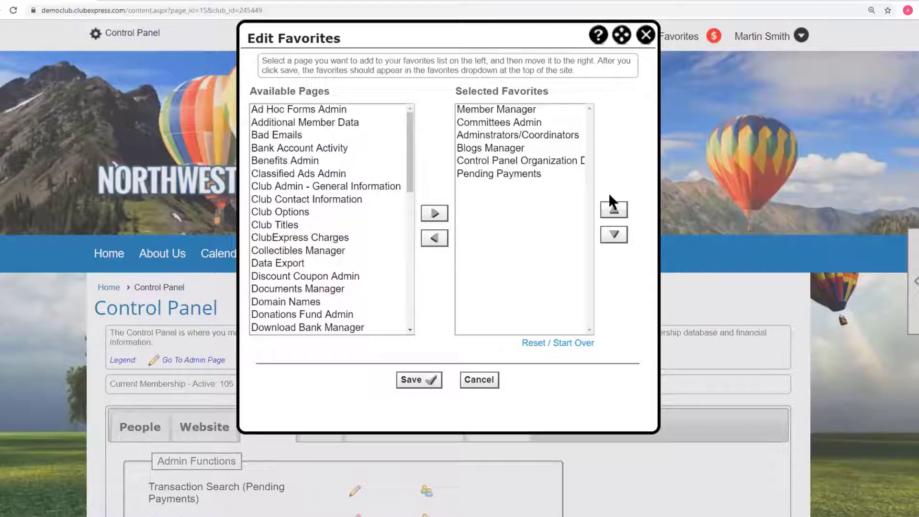
left_click_drag(409, 180, 410, 214)
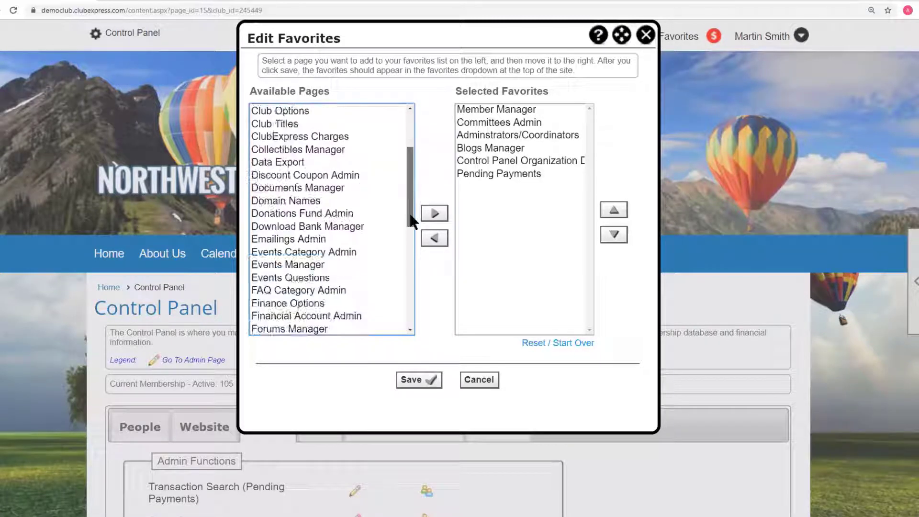
left_click(297, 175)
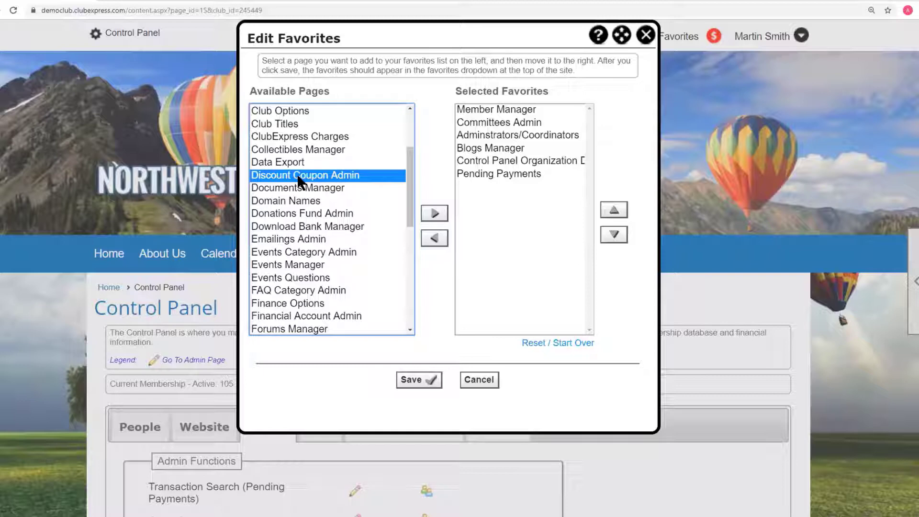
left_click(433, 214)
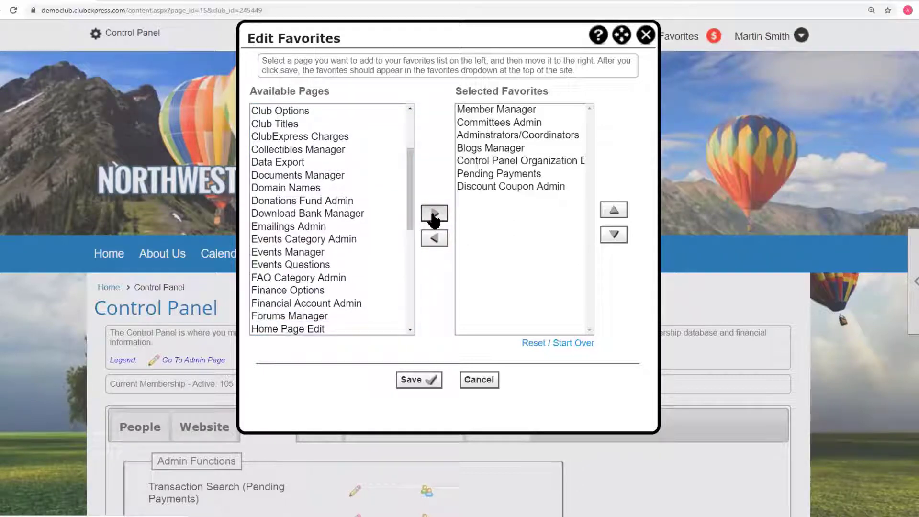
Step: Move Discount Coupon Admin up to directly below Member Manager in the favorites and save the list
left_click(493, 187)
left_click(614, 209)
left_click(613, 210)
left_click(613, 209)
left_click(614, 210)
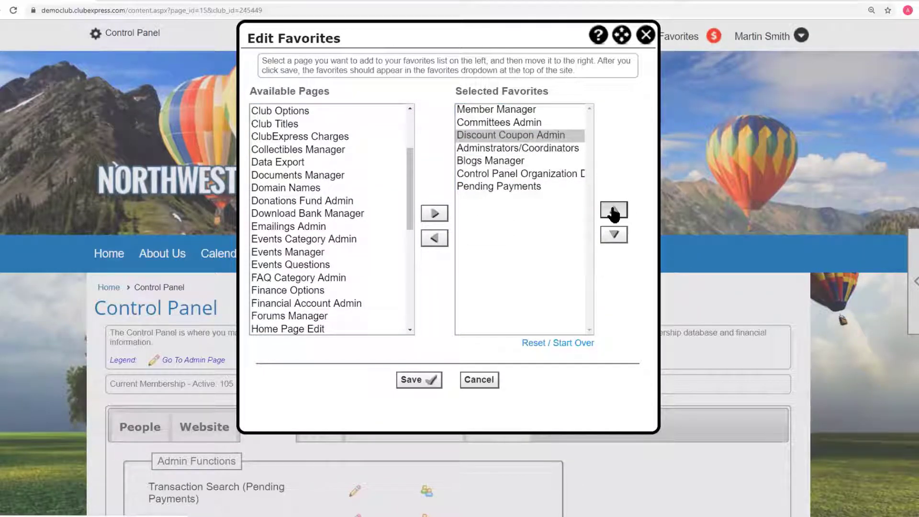
left_click(613, 210)
left_click(420, 379)
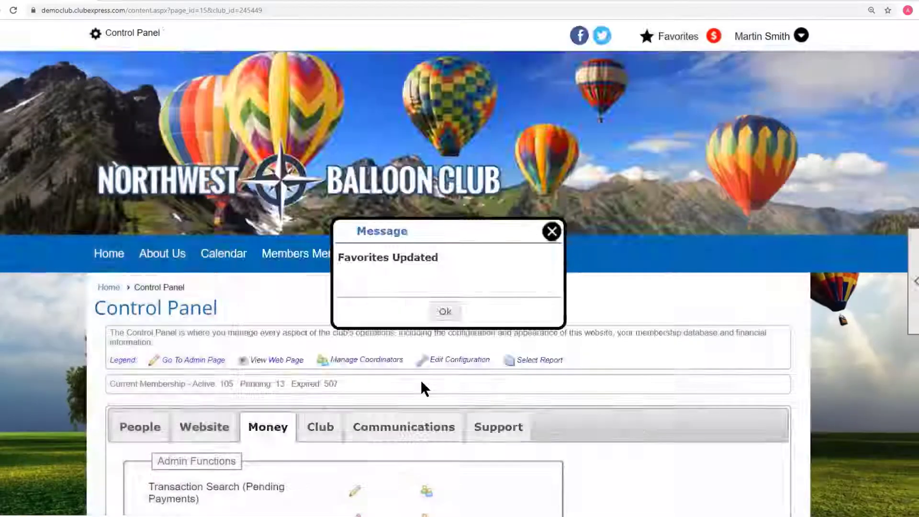
left_click(551, 231)
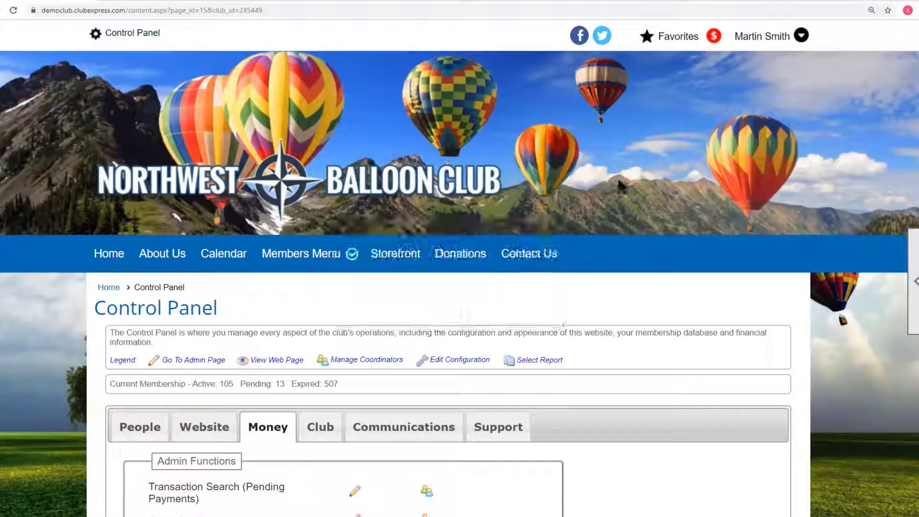
Step: Open Discount Coupon Admin from the favorites, look over its page, and return to the Control Panel
left_click(662, 36)
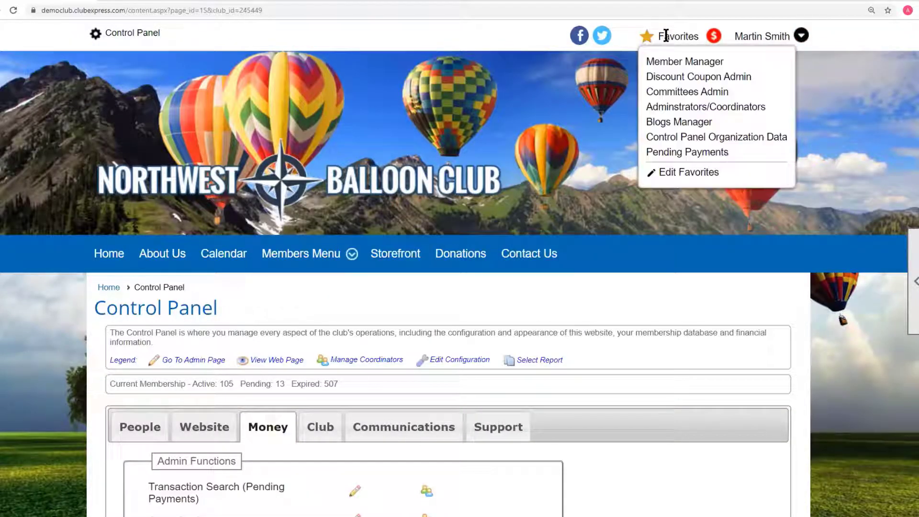
left_click(670, 77)
scroll(734, 210, "down", 3)
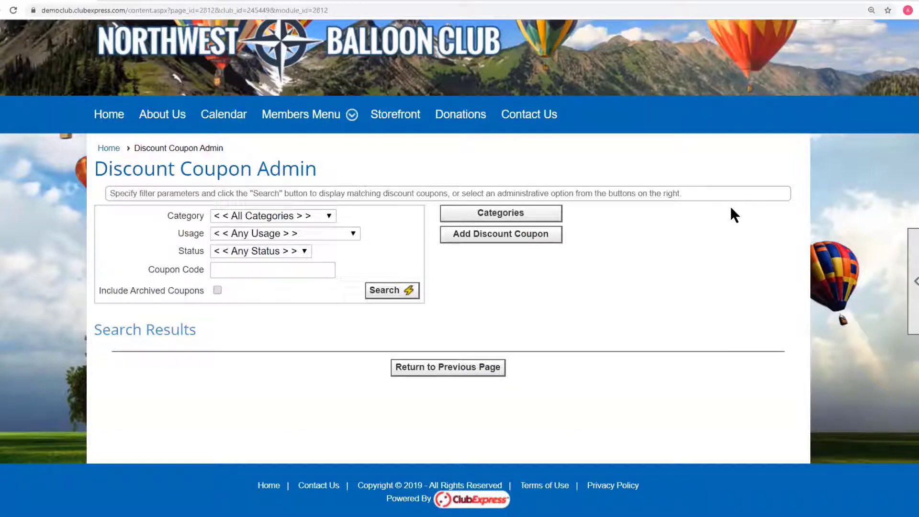
scroll(730, 206, "up", 3)
left_click(672, 38)
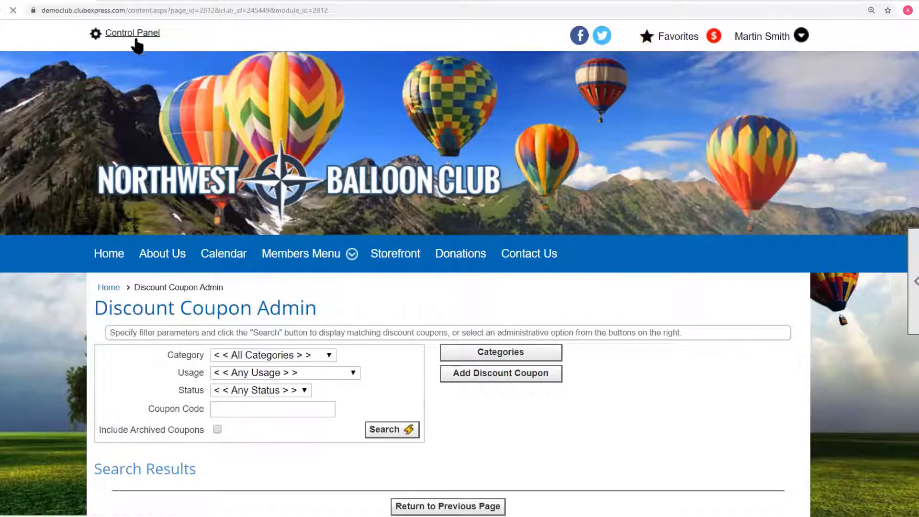
left_click(134, 33)
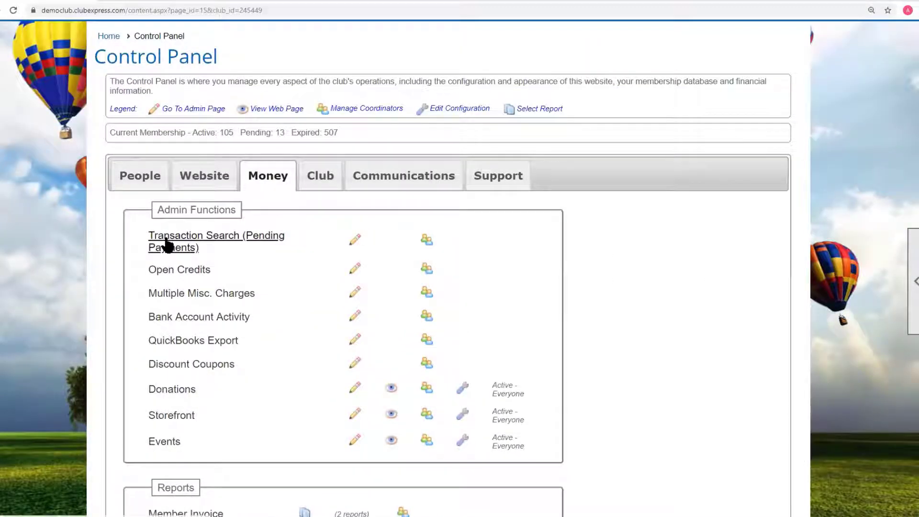
Step: Reopen the favorites editor to point out the Pending Payments entry, and close it without saving
scroll(549, 260, "up", 5)
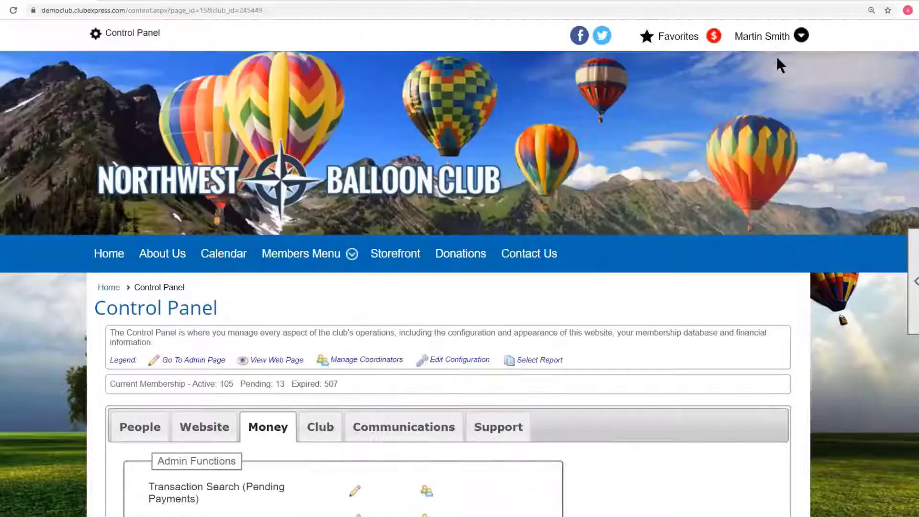
mouse_move(677, 37)
left_click(684, 174)
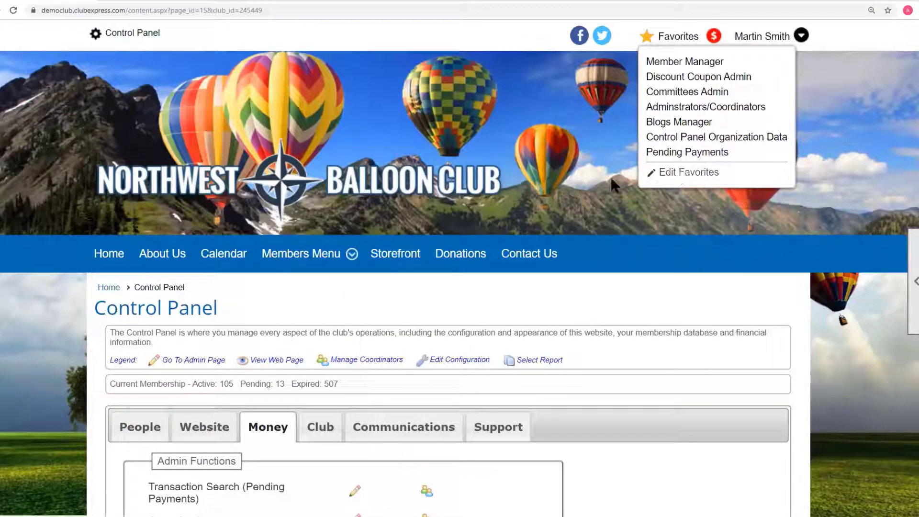
scroll(346, 274, "down", 5)
left_click(510, 186)
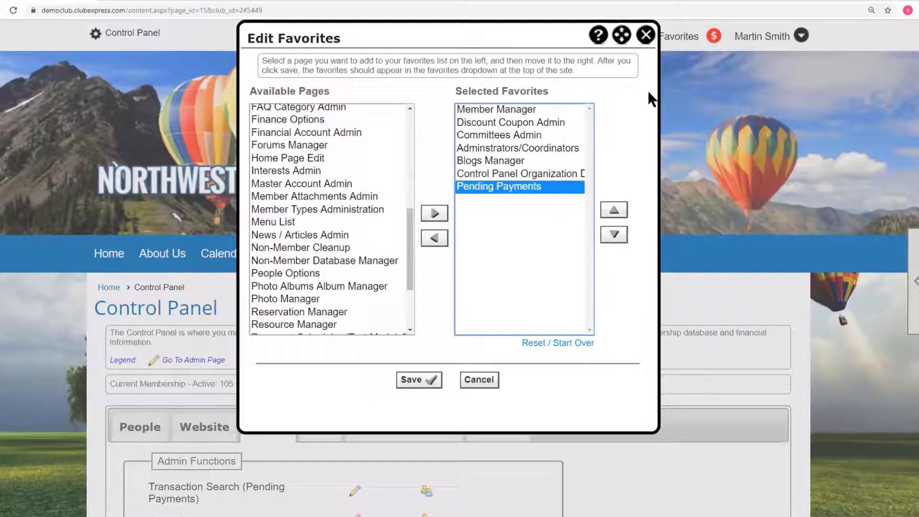
left_click(645, 35)
Step: Open Transaction Search (Pending Payments) from the Money functions and bring its search filter into view
scroll(215, 352, "down", 3)
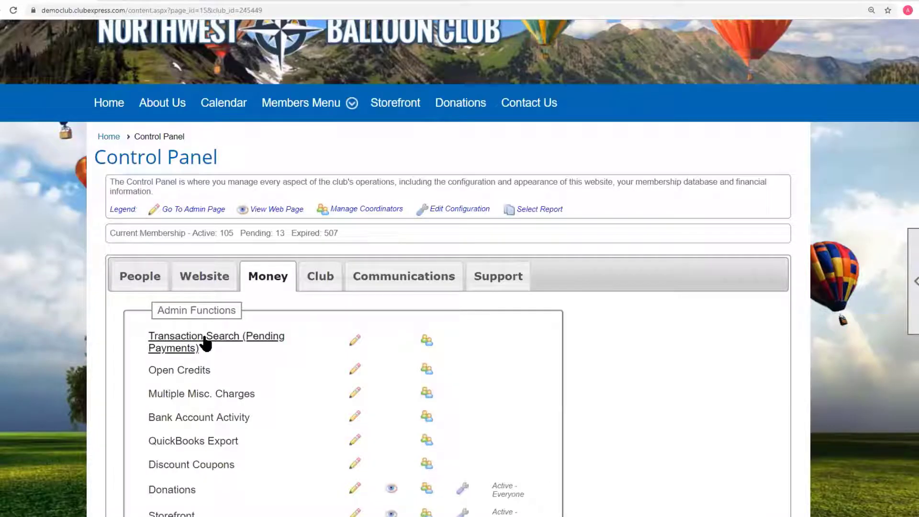
left_click(206, 344)
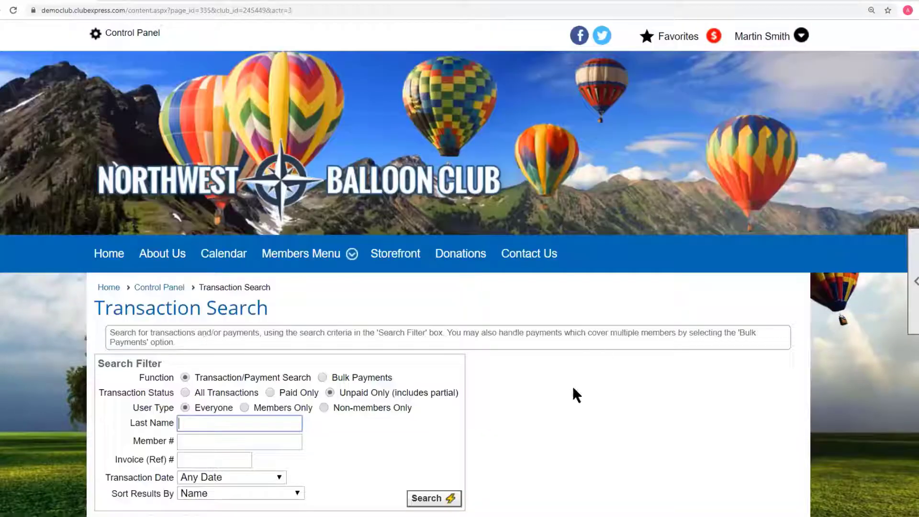
scroll(572, 385, "down", 3)
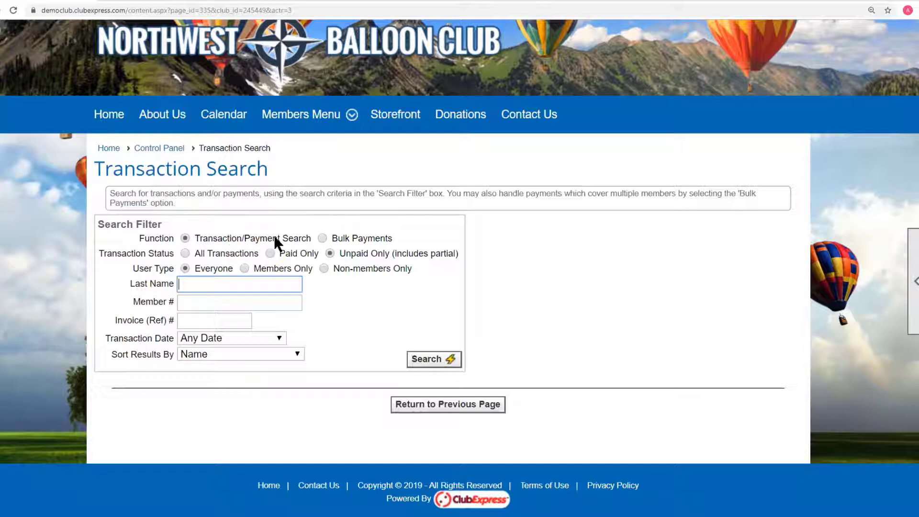
Step: Compare the Bulk Payments function and its instructions with Transaction/Payment Search, ending on Transaction/Payment Search
left_click(321, 237)
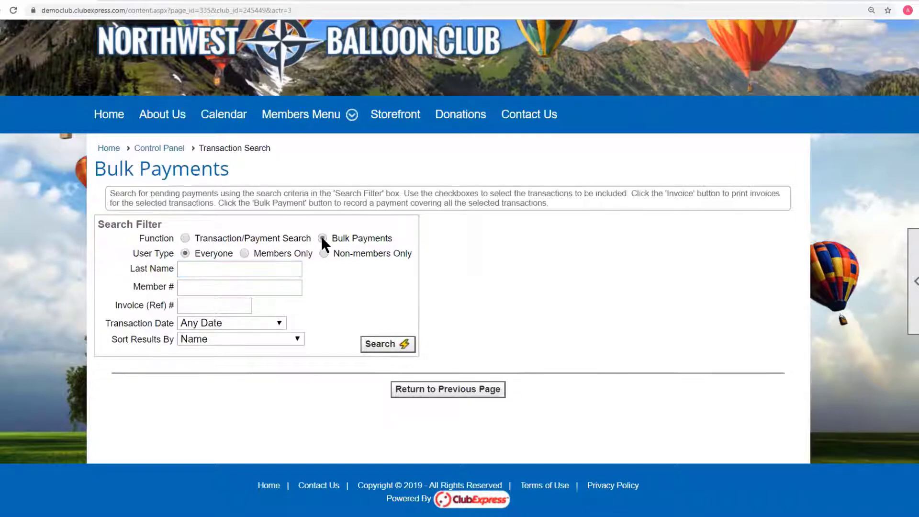
left_click(186, 238)
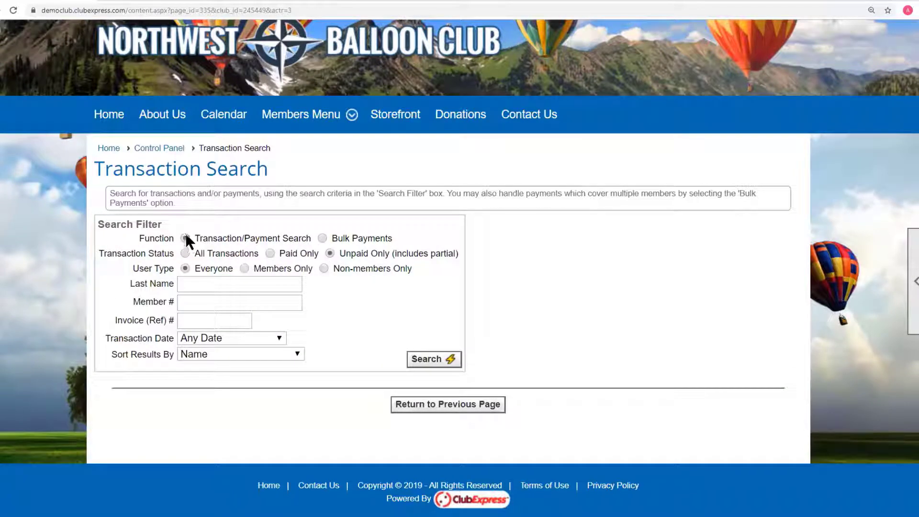
left_click_drag(111, 193, 208, 200)
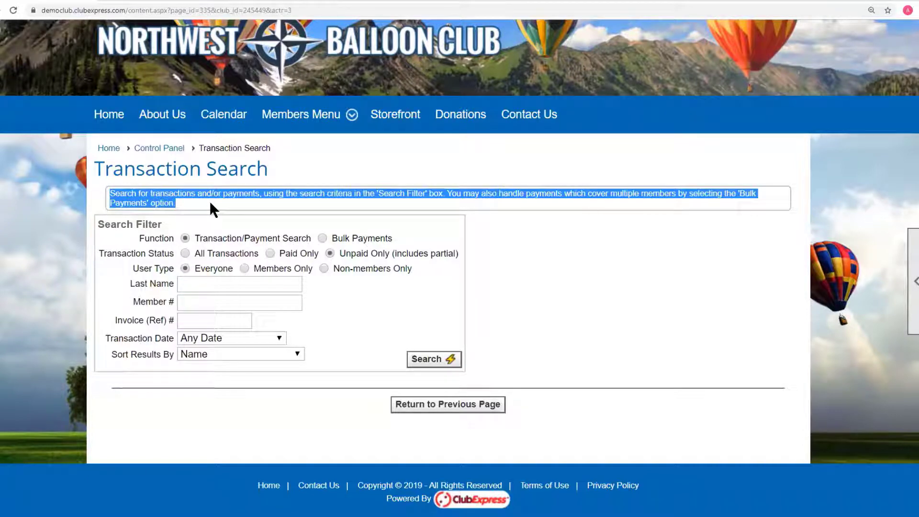
left_click(321, 237)
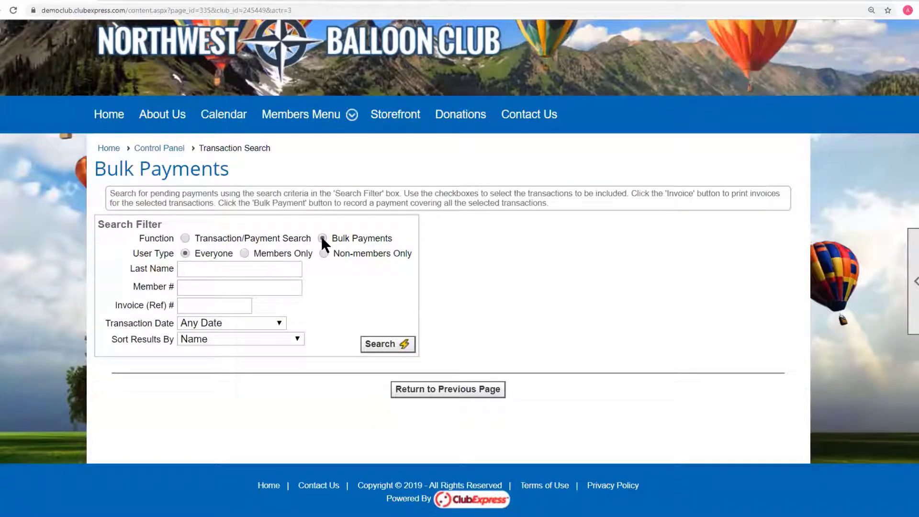
left_click(185, 238)
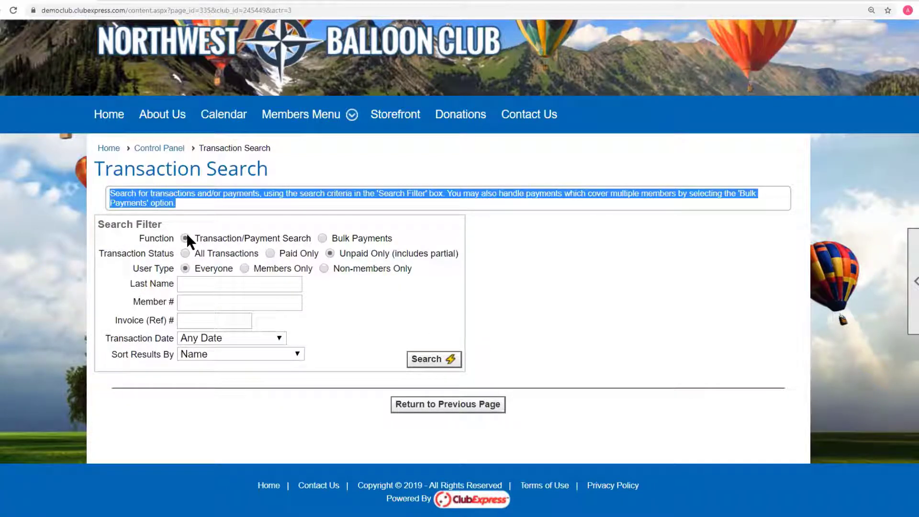
Step: Set the search filter to all transactions within a custom date range from 10/1/2019 to 10/09/2019
left_click(183, 252)
left_click(279, 338)
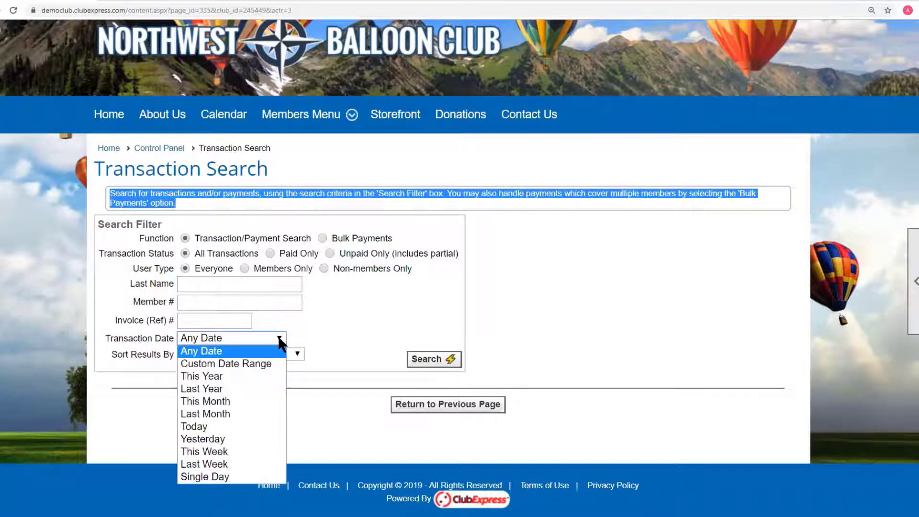
left_click(259, 361)
left_click(218, 354)
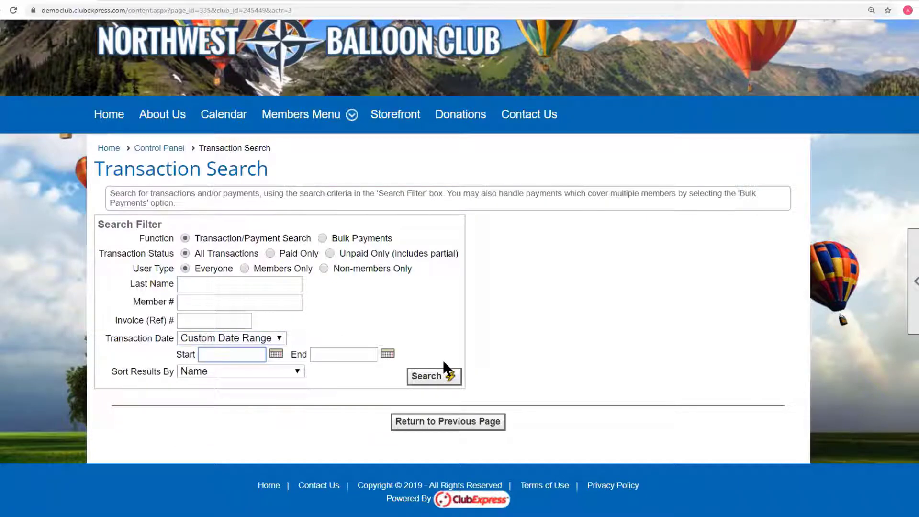
type("10/1/2019")
left_click(339, 356)
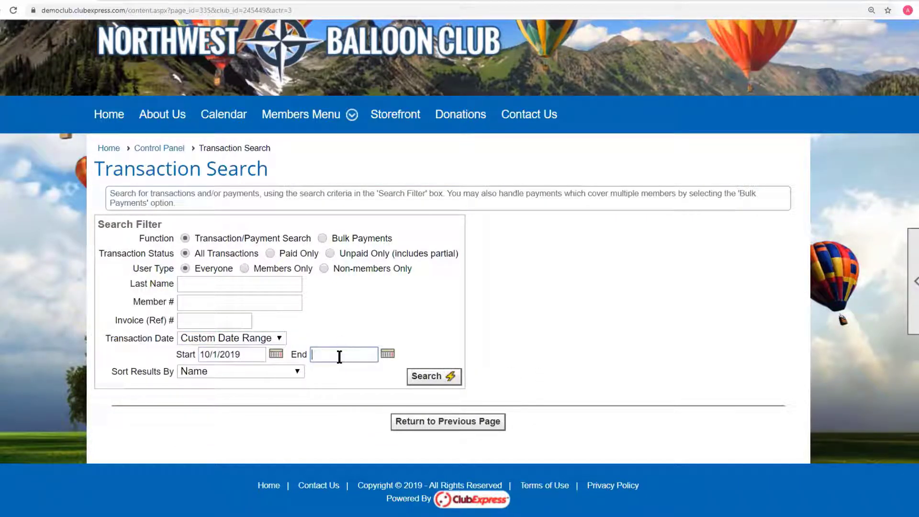
left_click(384, 354)
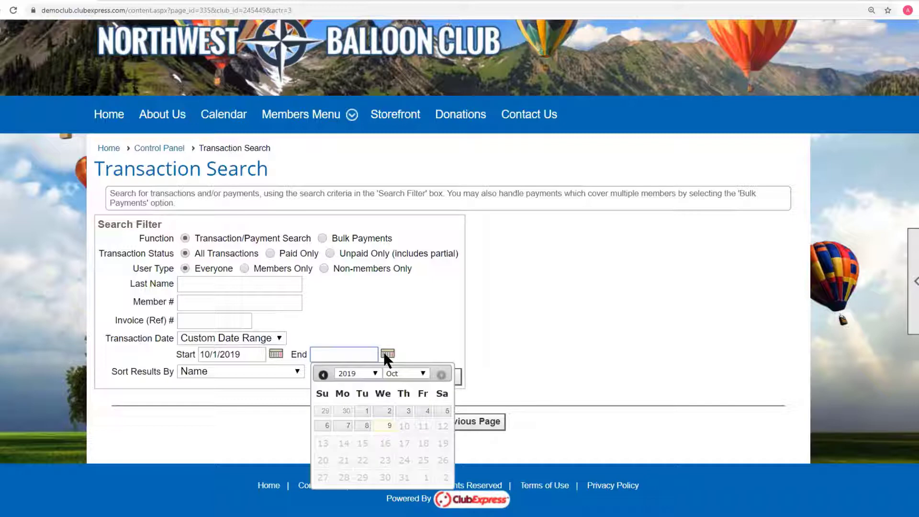
left_click(384, 425)
Step: Sort the results by Trans. Date/Ref Number, run the search, and review the listed transactions
left_click(296, 371)
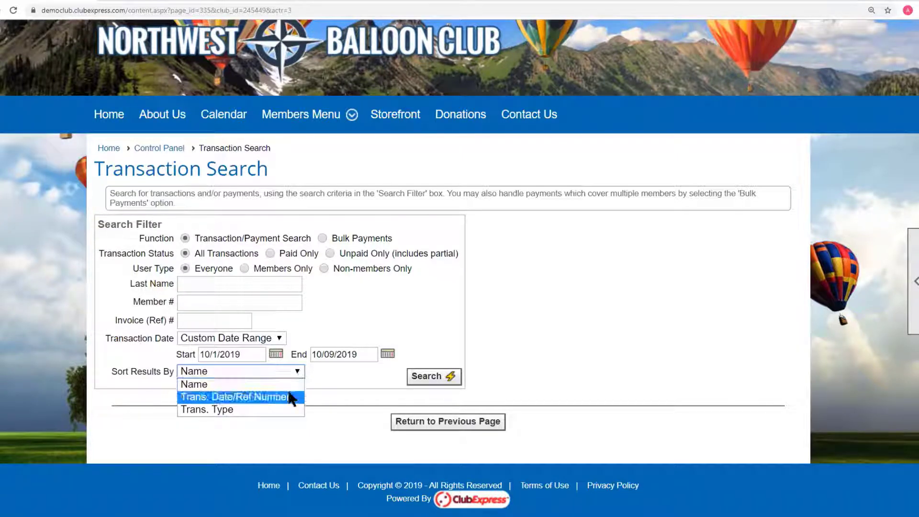
left_click(290, 396)
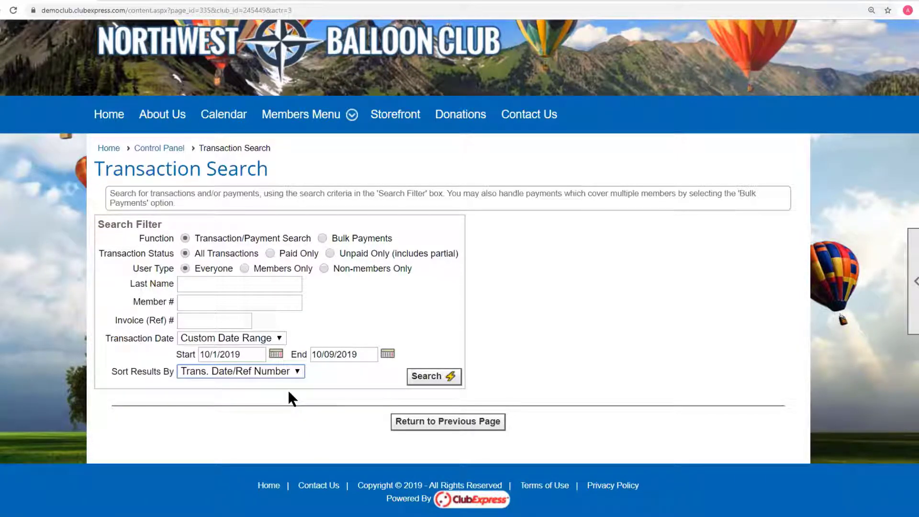
left_click(447, 379)
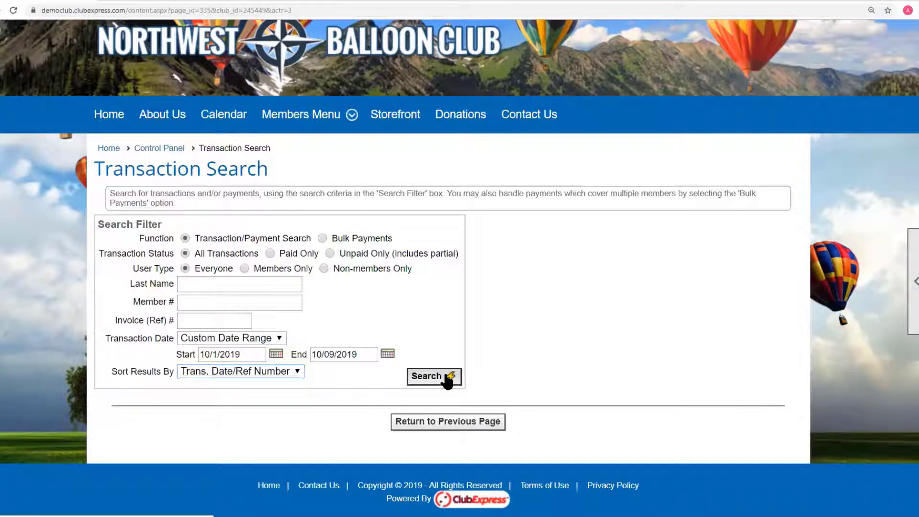
scroll(832, 341, "down", 6)
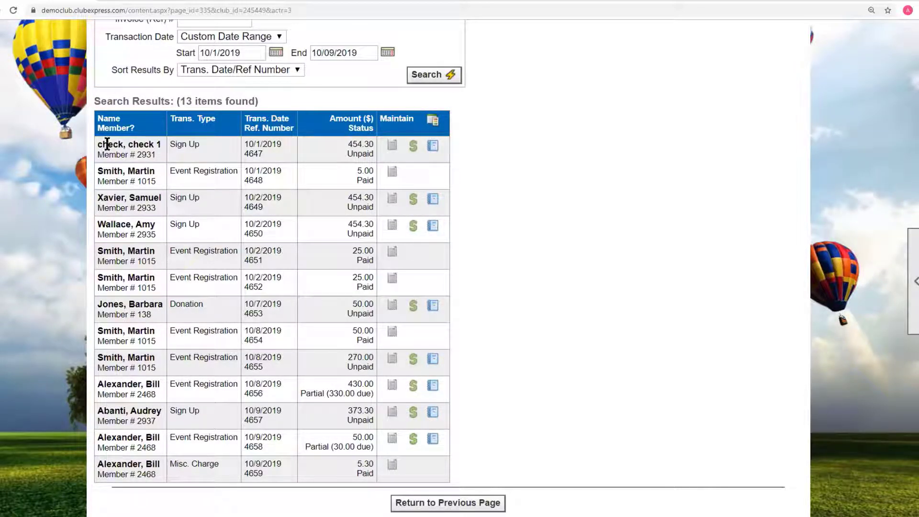
left_click_drag(101, 144, 137, 145)
left_click(137, 146)
scroll(686, 206, "up", 1)
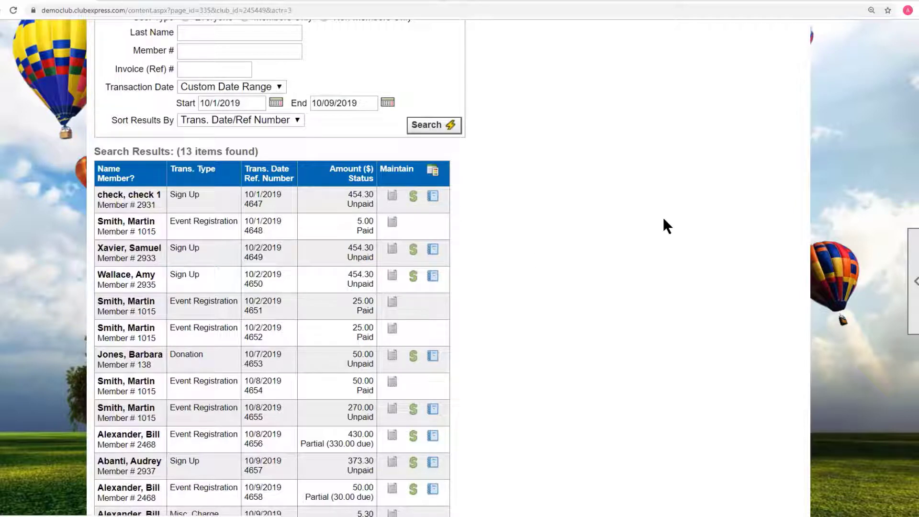
Step: View the transaction receipt and the payment page for the 10/9/2019 sign-up transaction, returning to the search results
scroll(657, 228, "down", 2)
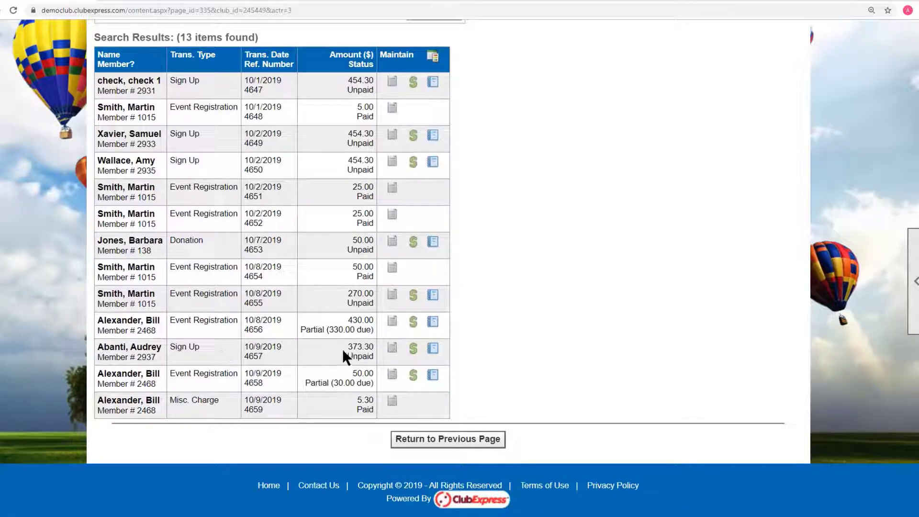
left_click(393, 349)
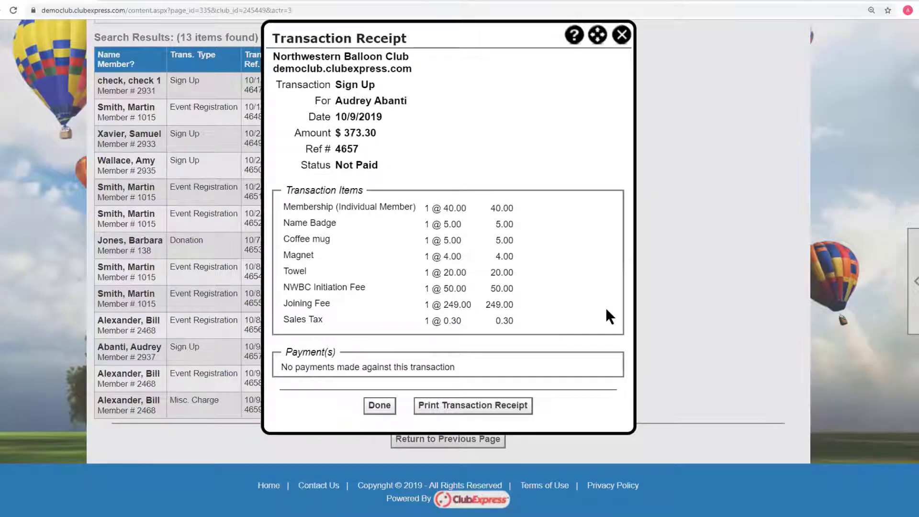
left_click(621, 35)
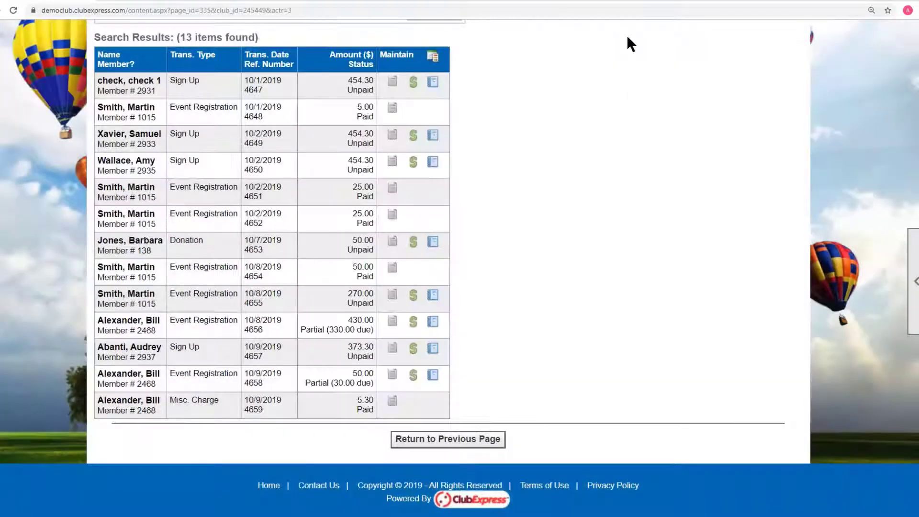
left_click(412, 352)
scroll(690, 309, "down", 5)
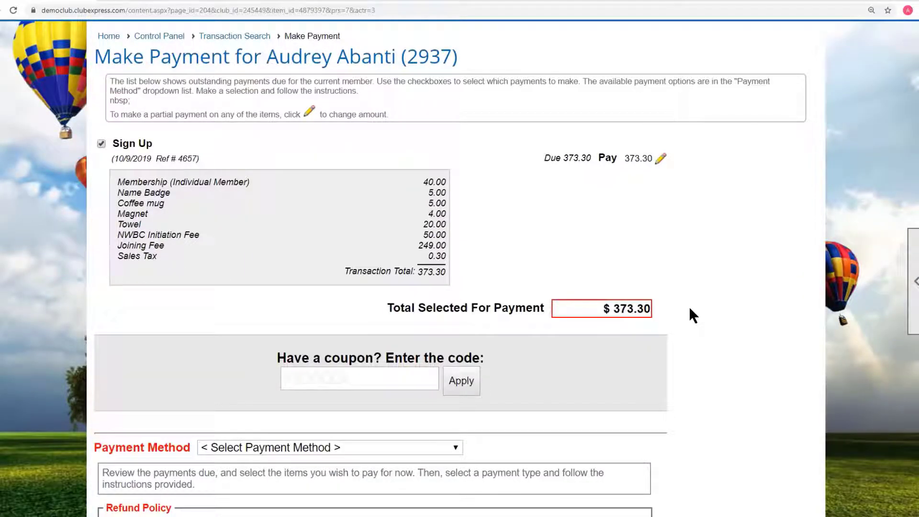
key("alt+Left")
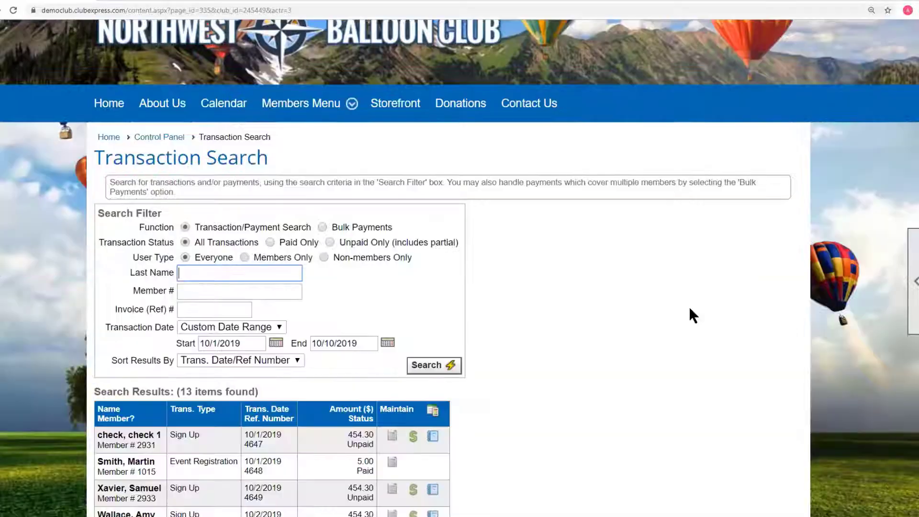
scroll(689, 309, "down", 4)
scroll(688, 306, "down", 3)
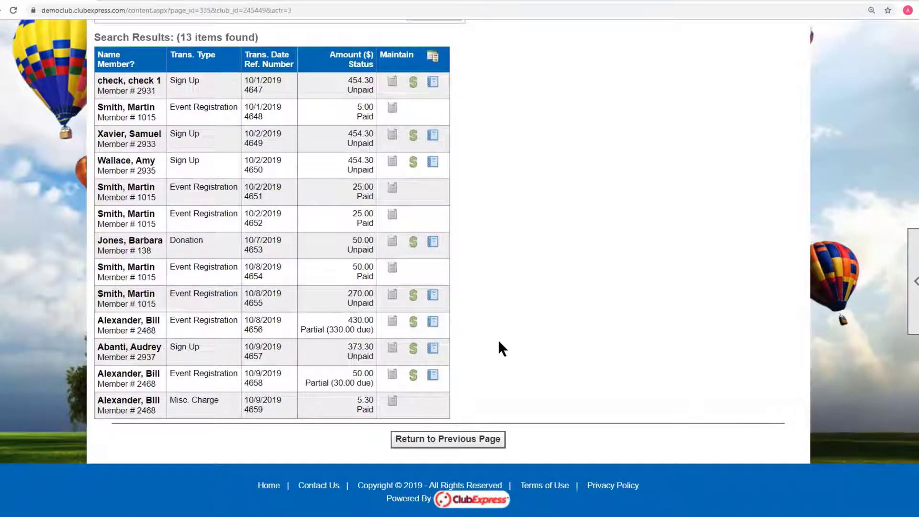
Step: Generate a "Transaction Invoice: #9 double window envelope" for the 10/9/2019 event registration, view it and return to the search results
left_click(433, 375)
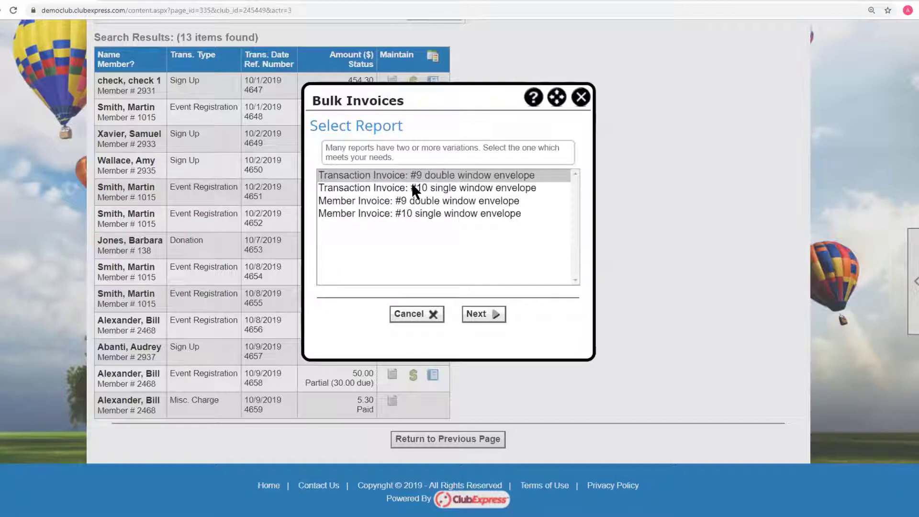
left_click(483, 314)
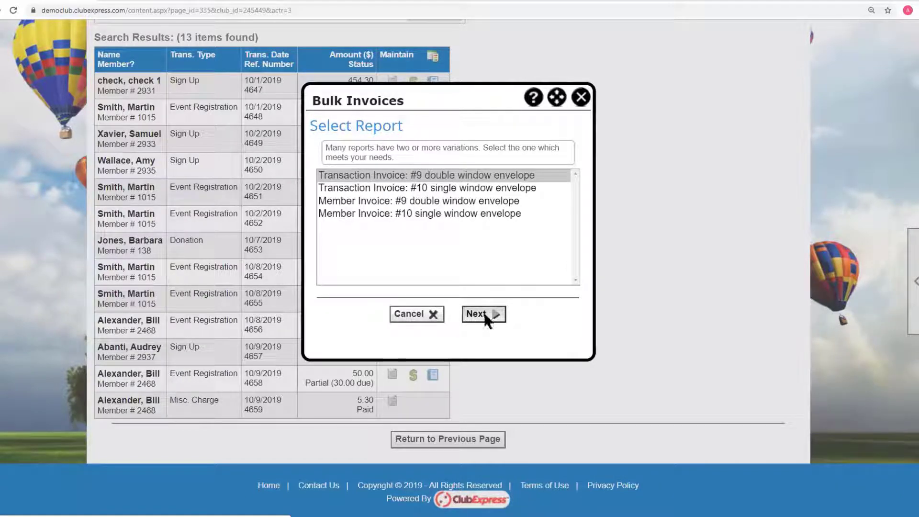
left_click(488, 310)
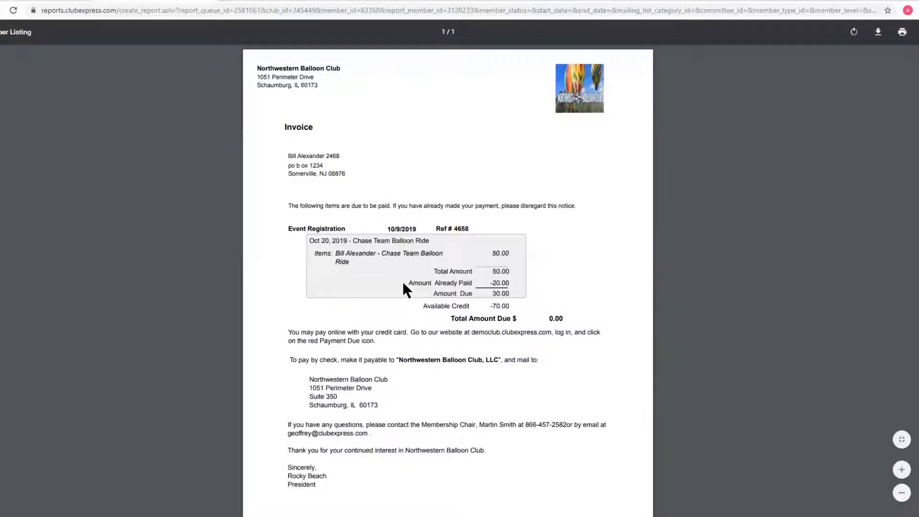
left_click(209, 1)
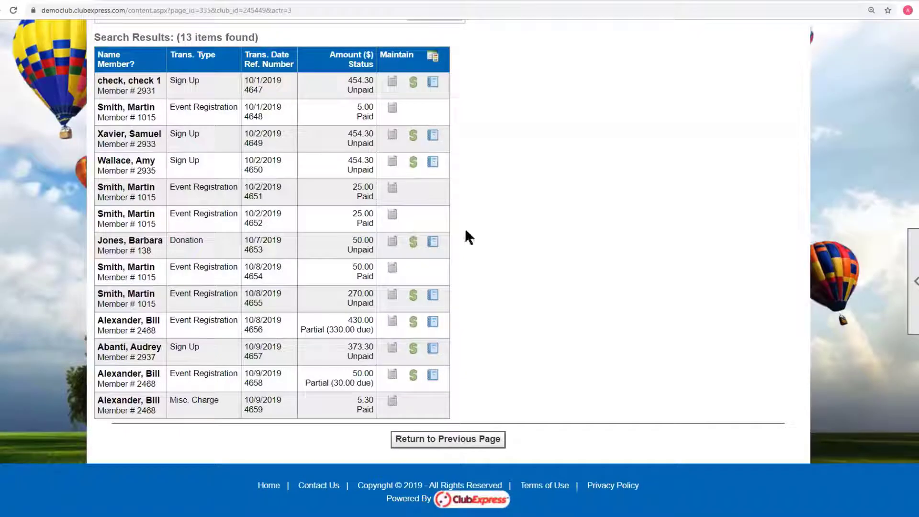
Step: Generate a "Member Invoice: #9 double window envelope" from the 10/8/2019 event registration that is partially paid
left_click(432, 322)
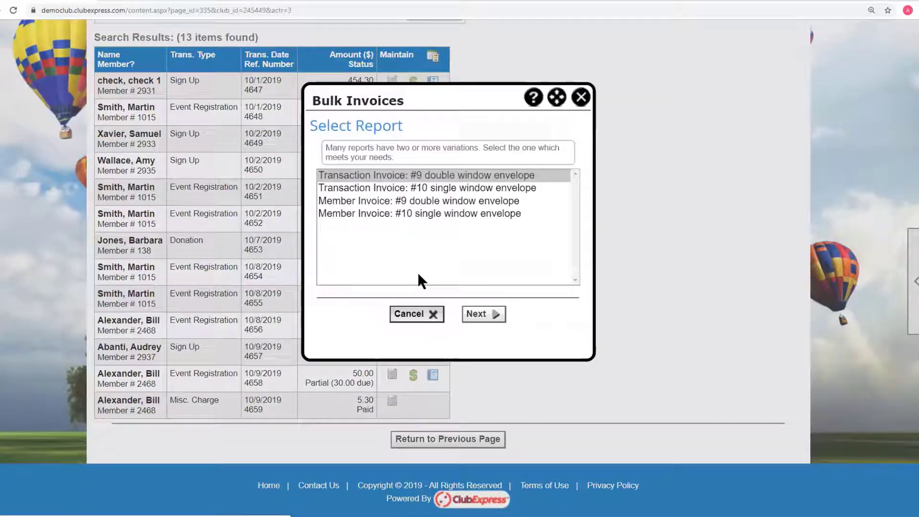
left_click(375, 202)
left_click(490, 314)
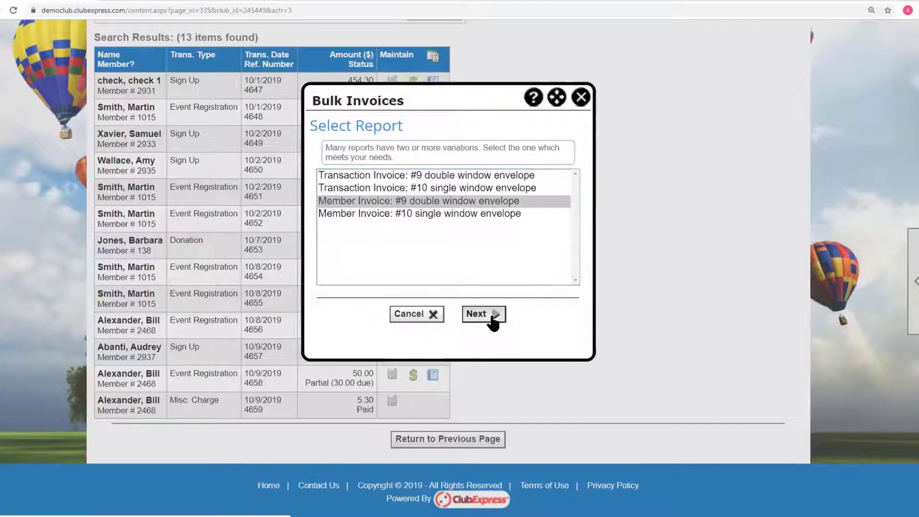
left_click(490, 309)
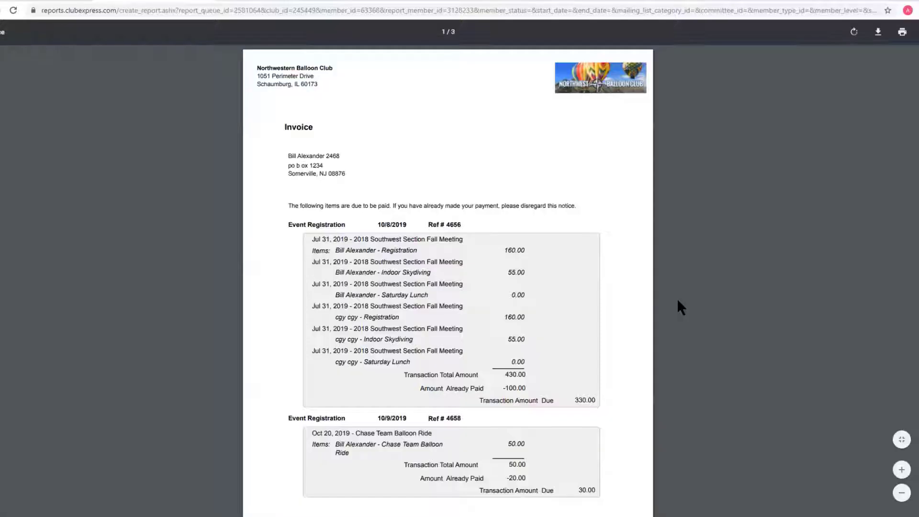
Step: Examine the member invoice's amounts already paid, transaction amounts due, available credit and total amount due
scroll(680, 301, "down", 2)
scroll(678, 301, "up", 1)
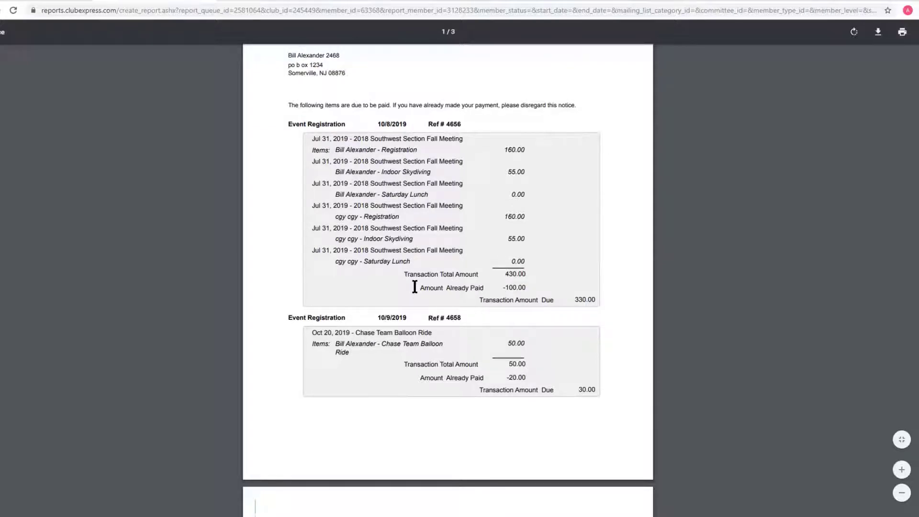
left_click_drag(413, 287, 486, 284)
left_click_drag(573, 300, 595, 299)
left_click(425, 377)
left_click_drag(425, 376, 503, 376)
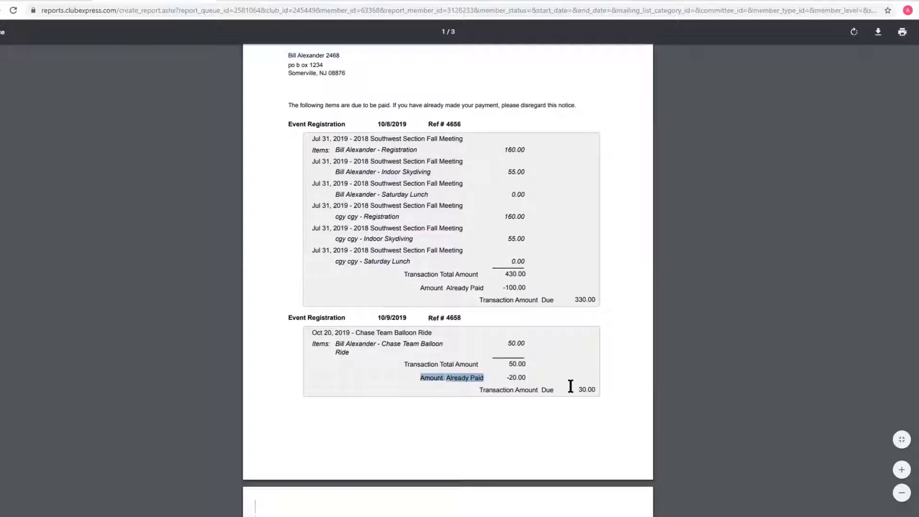
left_click_drag(571, 386, 597, 389)
scroll(632, 355, "down", 7)
scroll(627, 348, "down", 2)
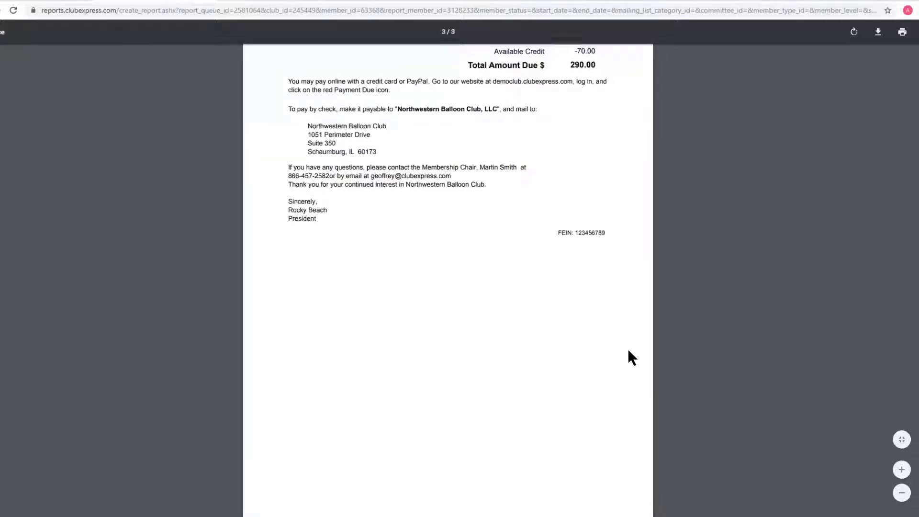
scroll(616, 193, "up", 2)
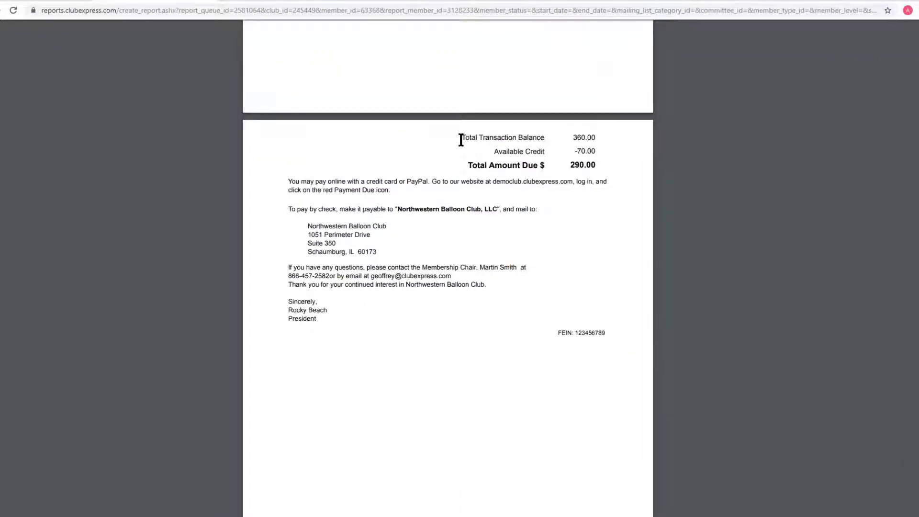
left_click_drag(463, 139, 582, 153)
left_click(623, 154)
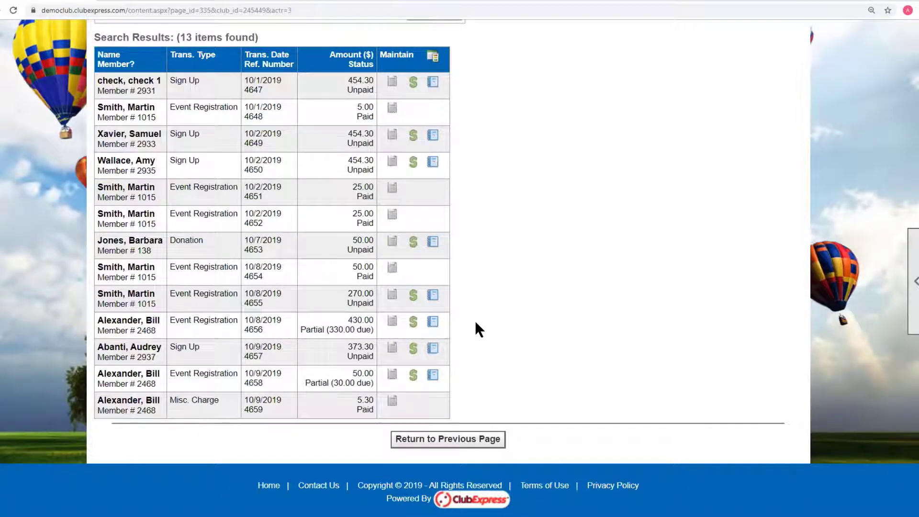
Step: Restrict the transaction search to Unpaid Only (includes partial) and run it
scroll(475, 322, "up", 1)
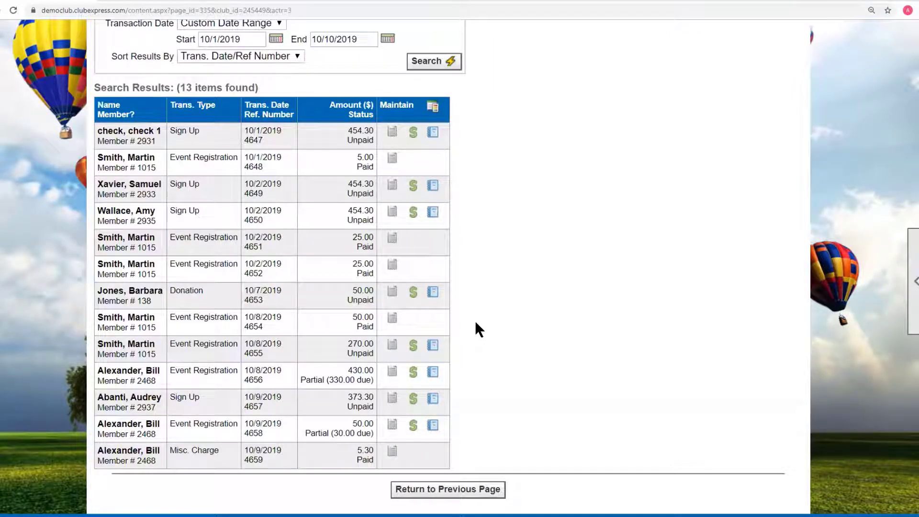
scroll(474, 320, "up", 4)
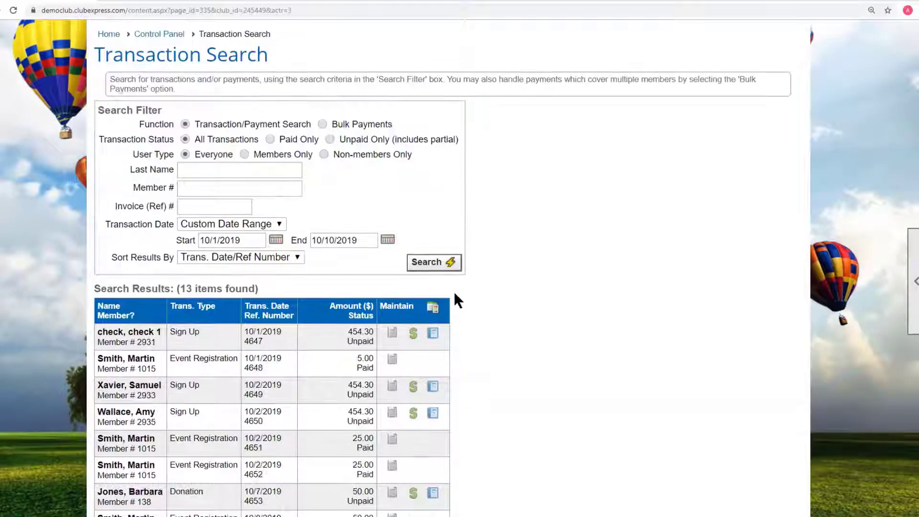
left_click(329, 139)
left_click(438, 262)
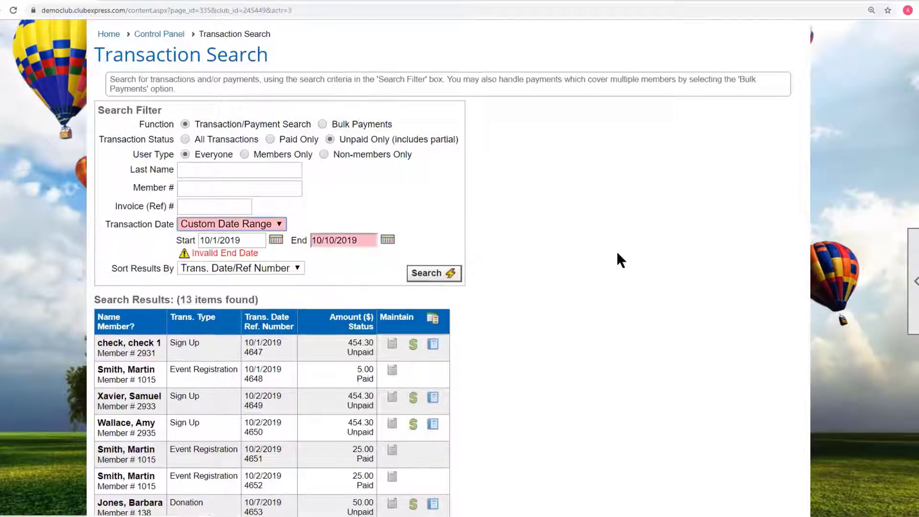
Step: Set the end date of the custom range to 10/9/2019, rerun the search and review the listed transactions
left_click(334, 240)
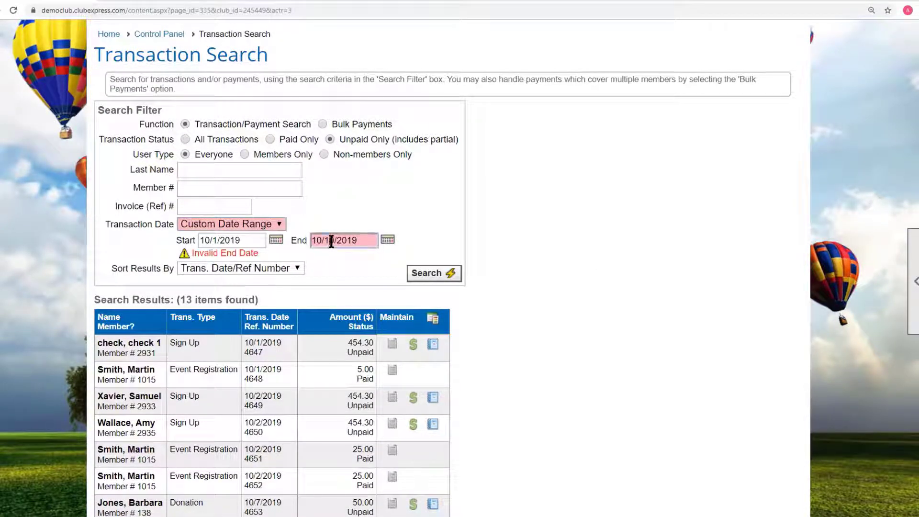
left_click_drag(334, 240, 322, 240)
type("9")
left_click(373, 267)
left_click(320, 240)
type("/")
left_click(366, 260)
left_click(437, 265)
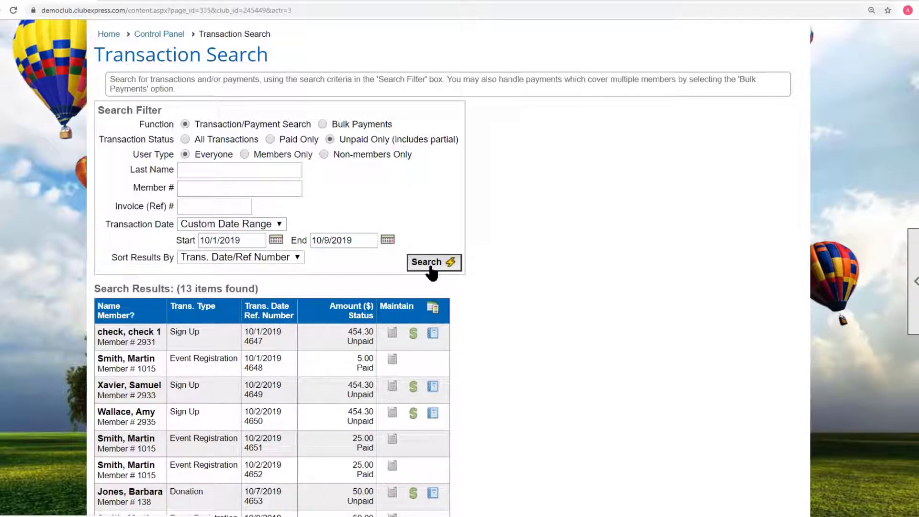
left_click(432, 268)
scroll(648, 277, "down", 3)
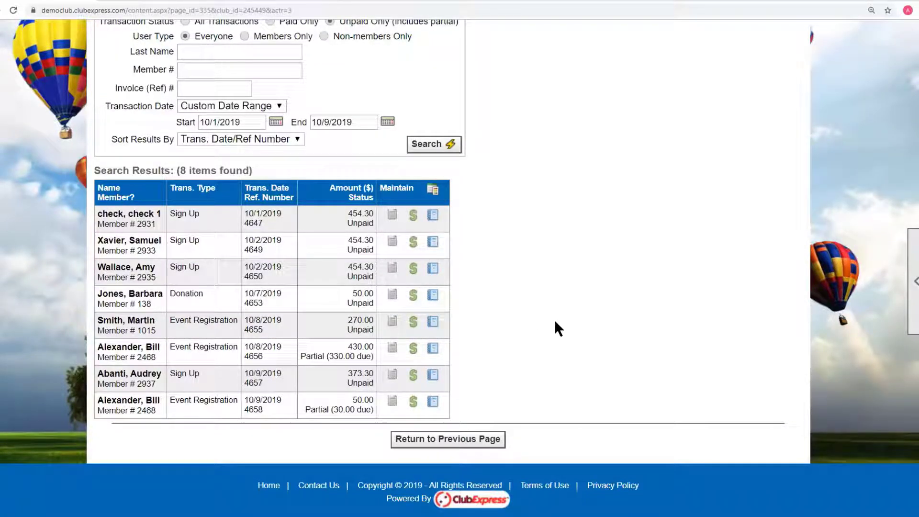
Step: Switch the function to Bulk Payments and search for pending payments with the same date range
scroll(554, 322, "up", 3)
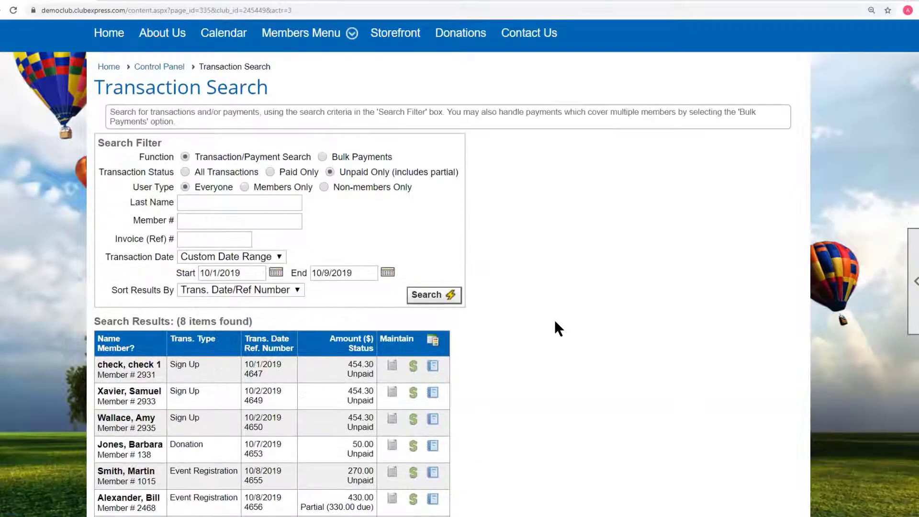
left_click(330, 158)
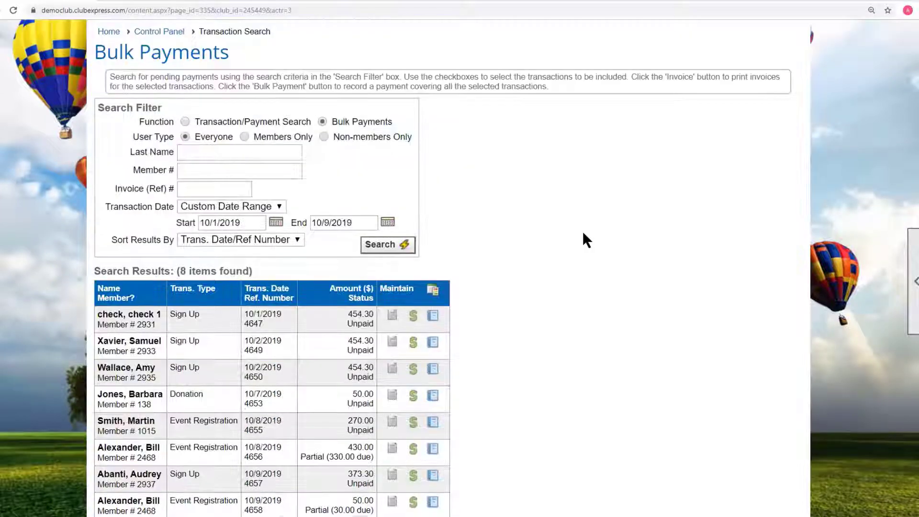
left_click(386, 247)
scroll(676, 227, "down", 1)
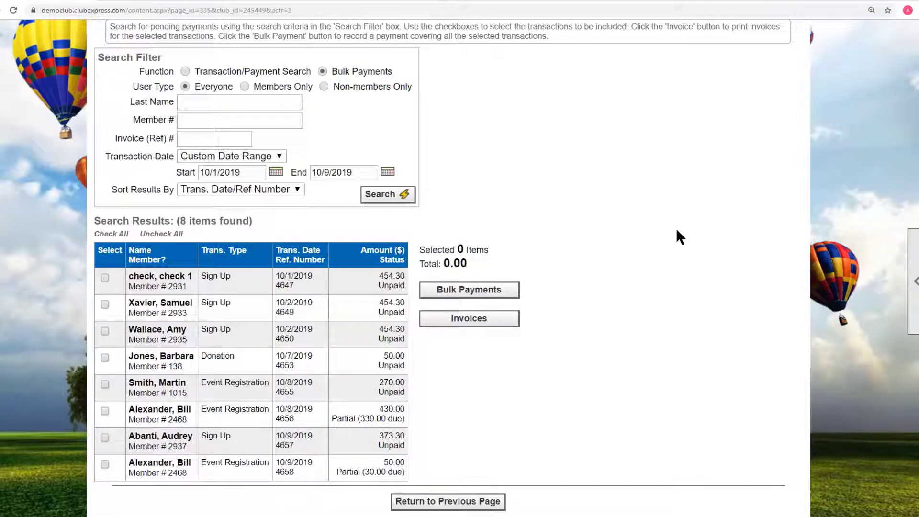
Step: Select the 10/9/2019 sign-up and the first 10/2/2019 sign-up, and start a bulk payment for both
left_click(105, 437)
left_click(105, 305)
left_click(496, 293)
left_click(468, 293)
Step: Apply the bulk payment as a Check with check number 1123 and the note "From City Services", and dismiss the confirmation
left_click(457, 184)
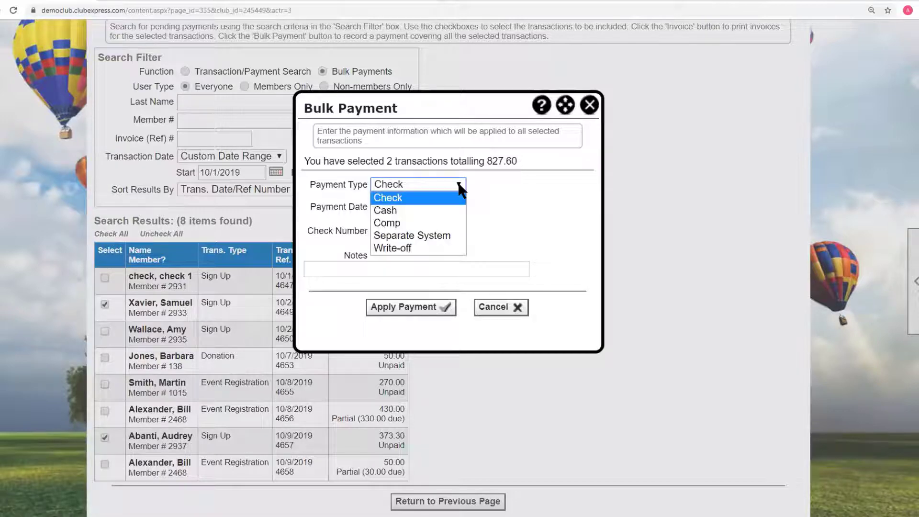
left_click(422, 195)
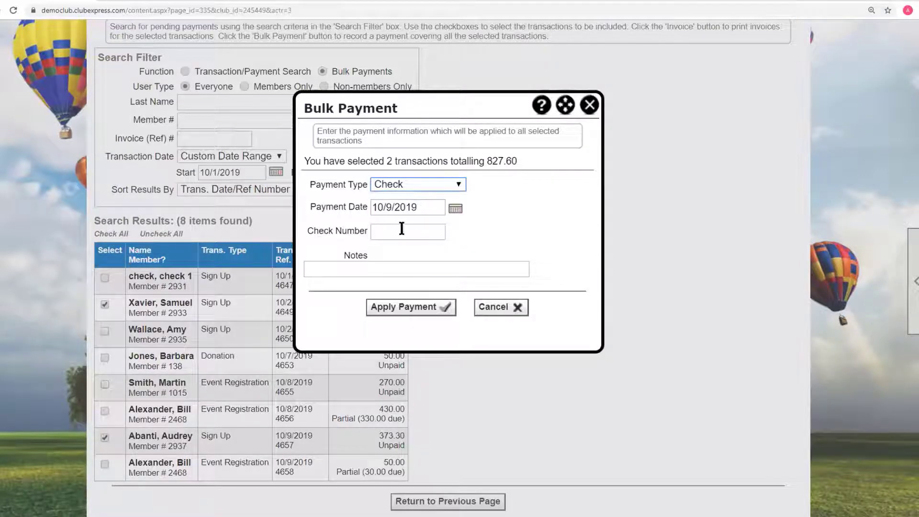
left_click(380, 234)
type("1123")
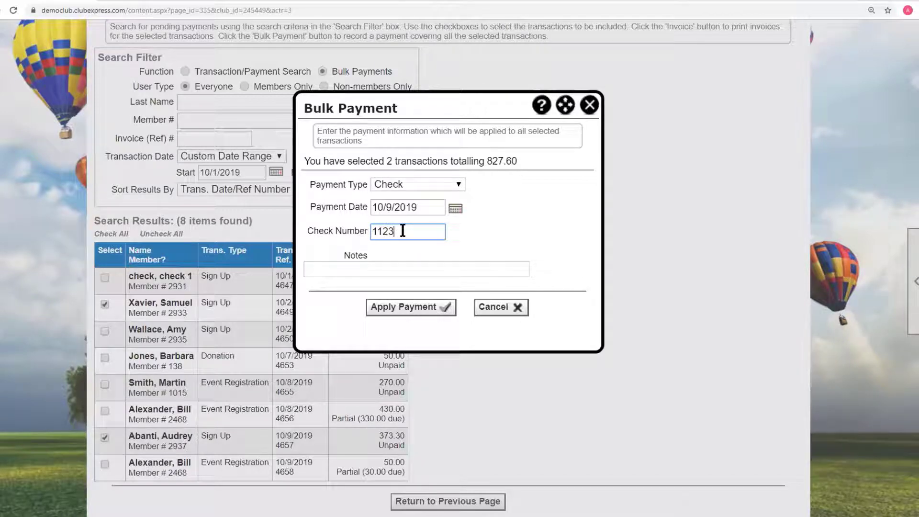
left_click(345, 267)
type("From City ")
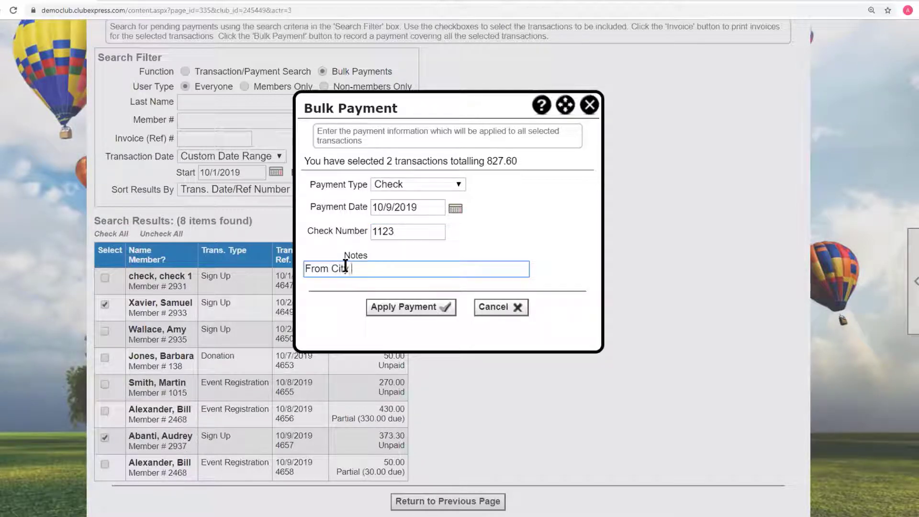
type("Services")
left_click(408, 307)
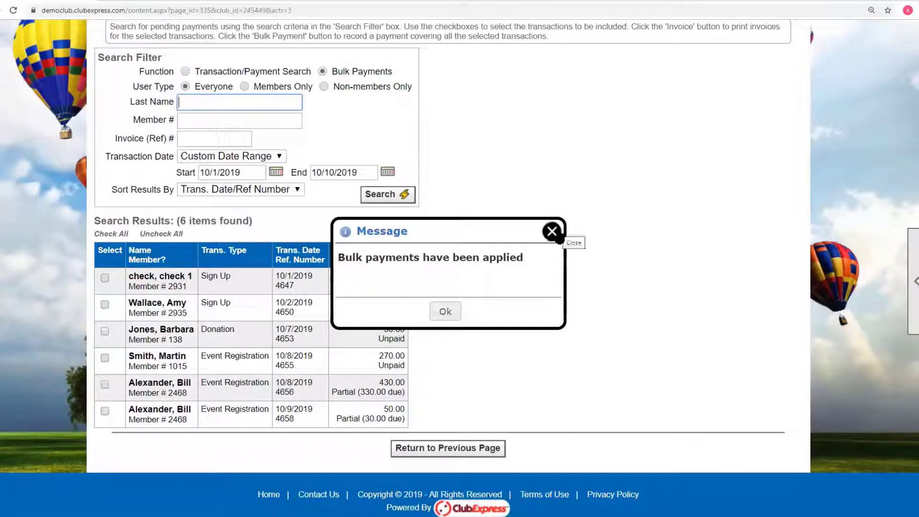
left_click(556, 234)
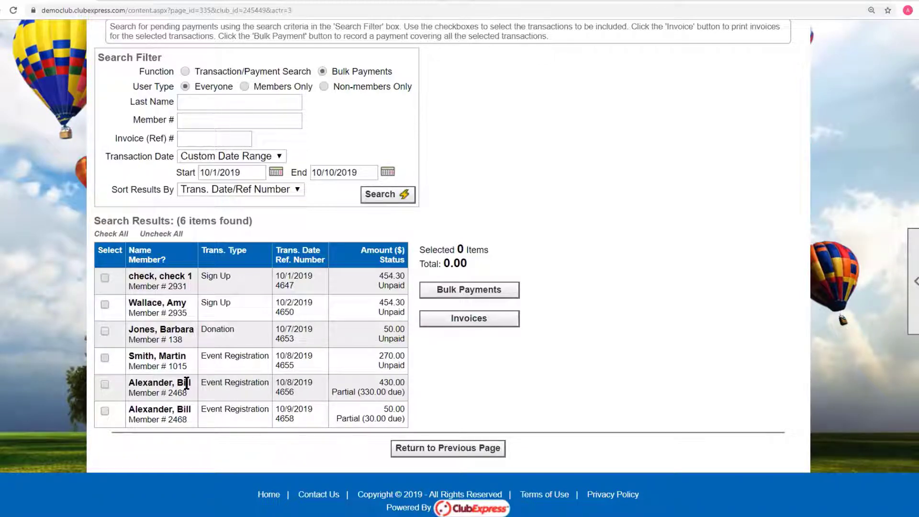
Step: Generate a Transaction Invoice for a #9 double window envelope for the partially paid 10/8/2019 event registration
left_click(484, 324)
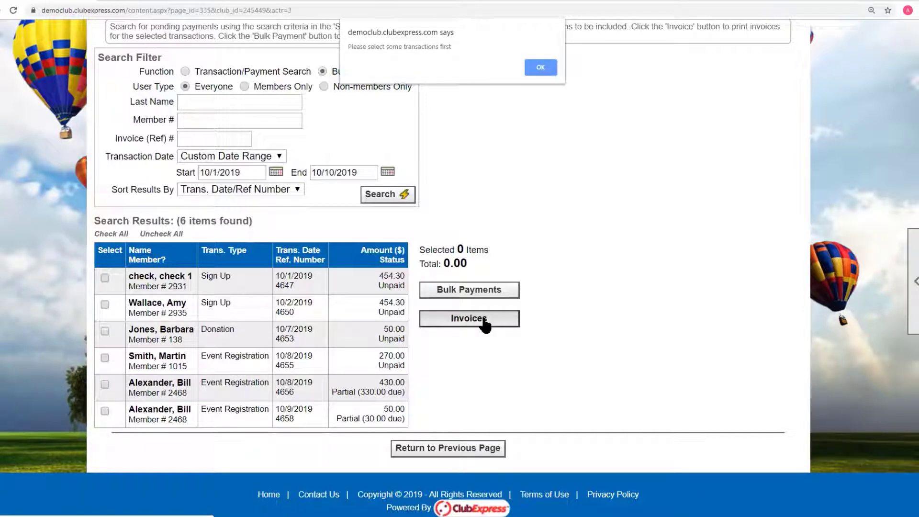
left_click(540, 62)
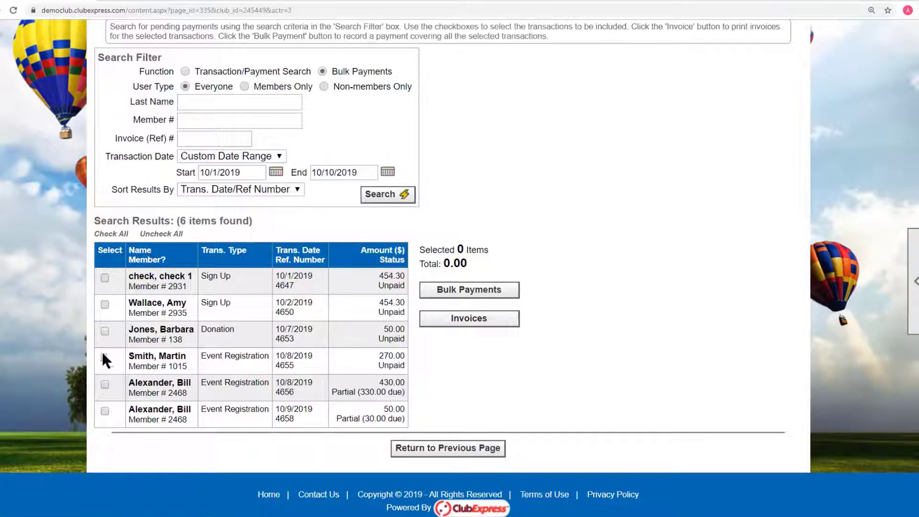
left_click(104, 384)
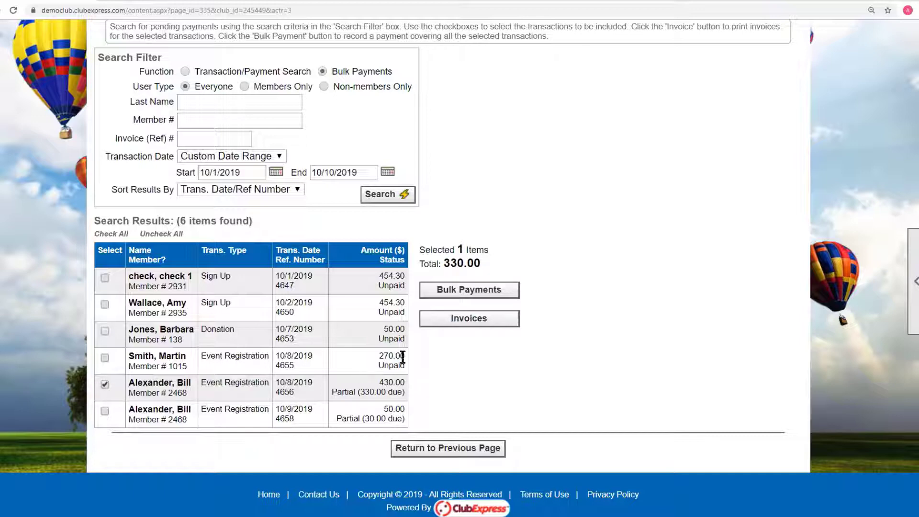
left_click(468, 321)
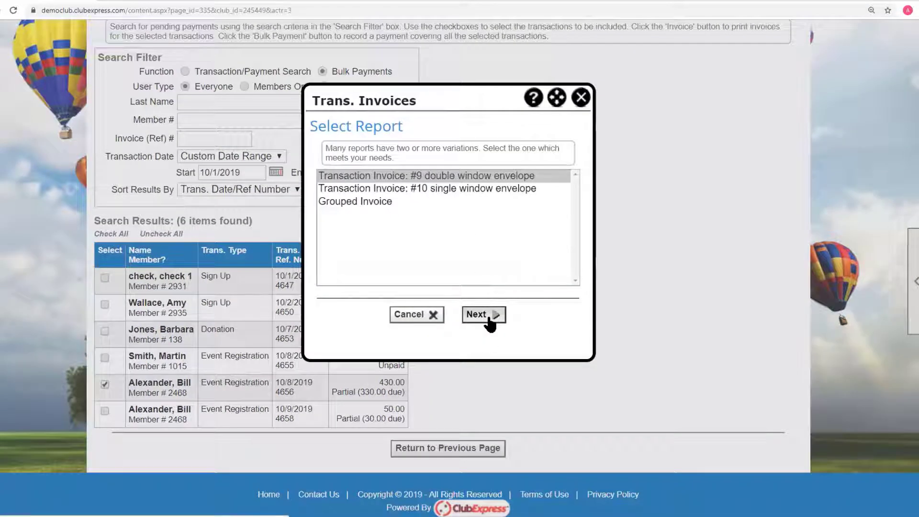
left_click(489, 317)
left_click(487, 311)
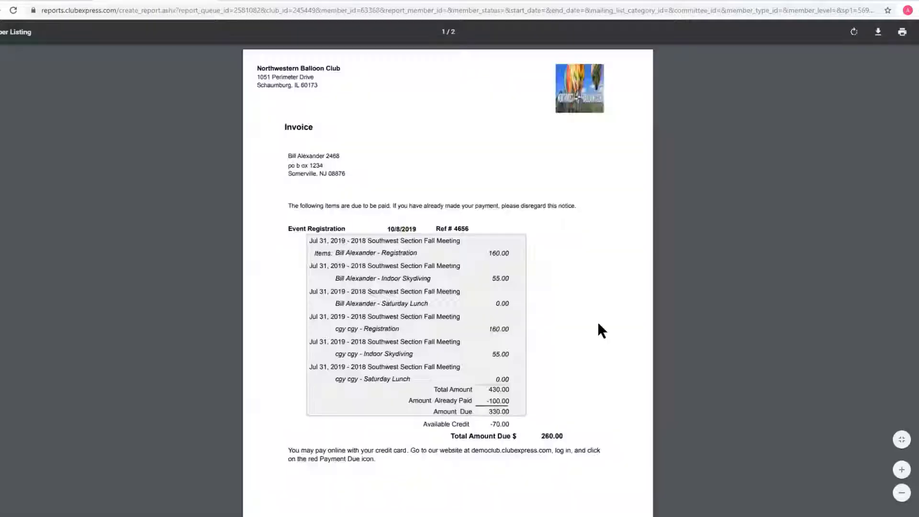
Step: Review the pages of the generated invoice and return to the Bulk Payments page
scroll(598, 324, "down", 3)
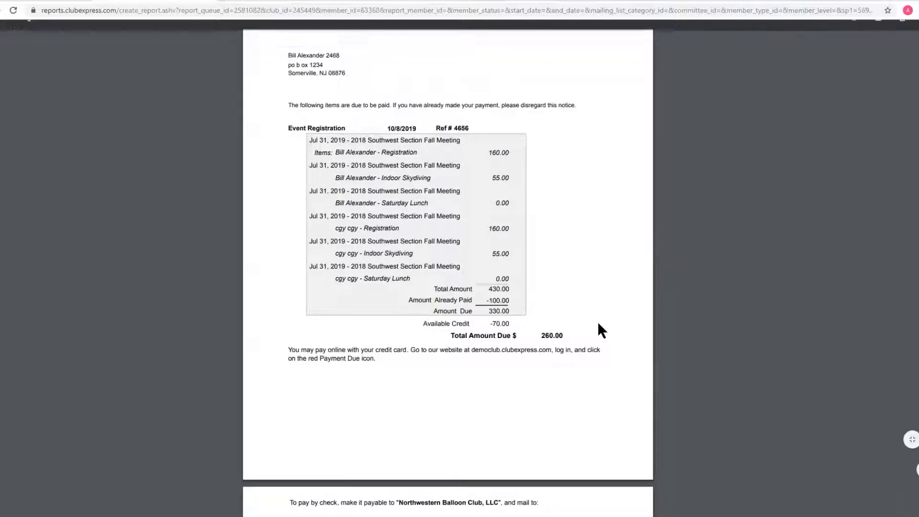
scroll(598, 325, "down", 4)
scroll(598, 326, "up", 6)
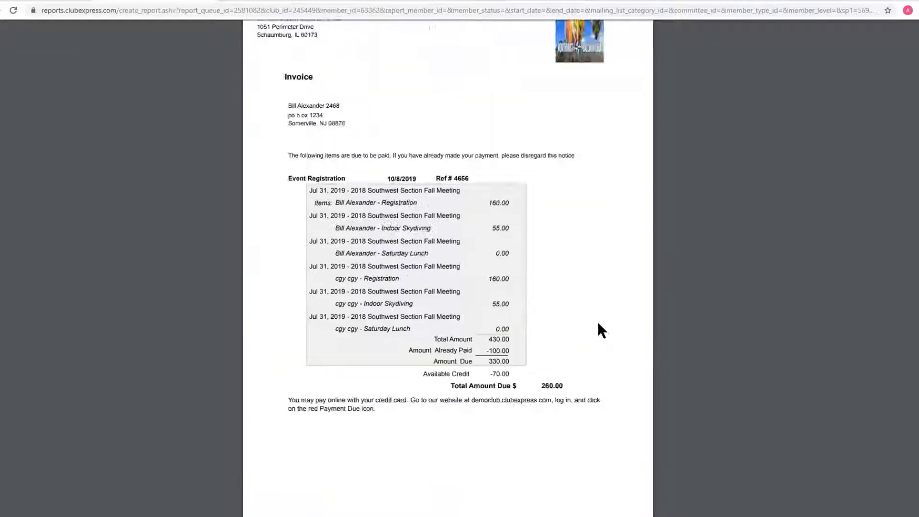
left_click(212, 2)
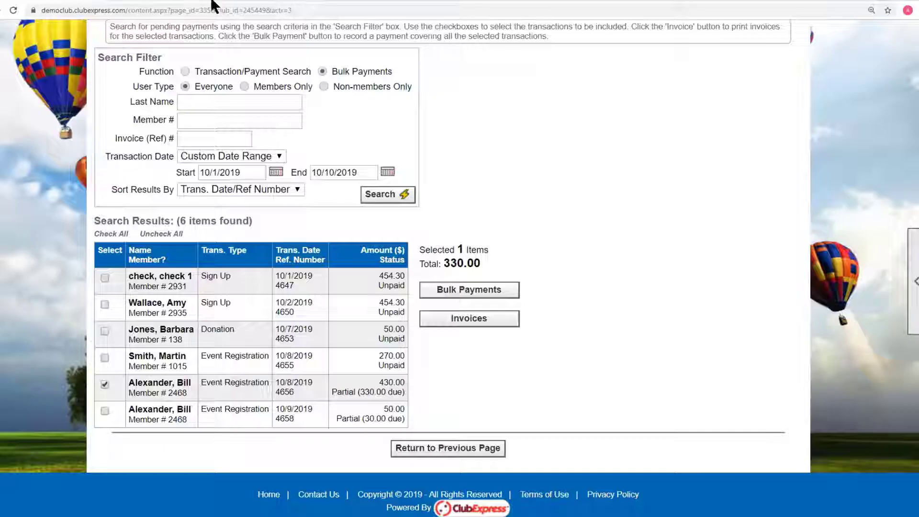
left_click(457, 319)
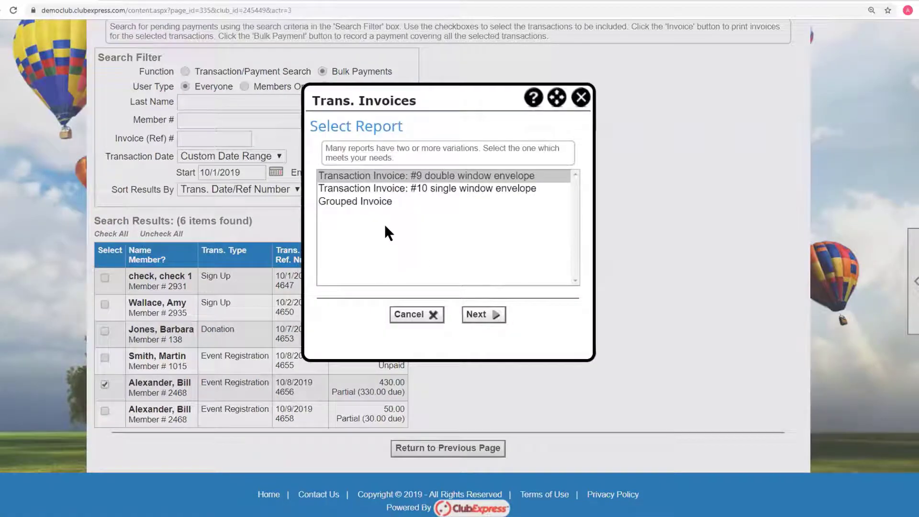
left_click(364, 203)
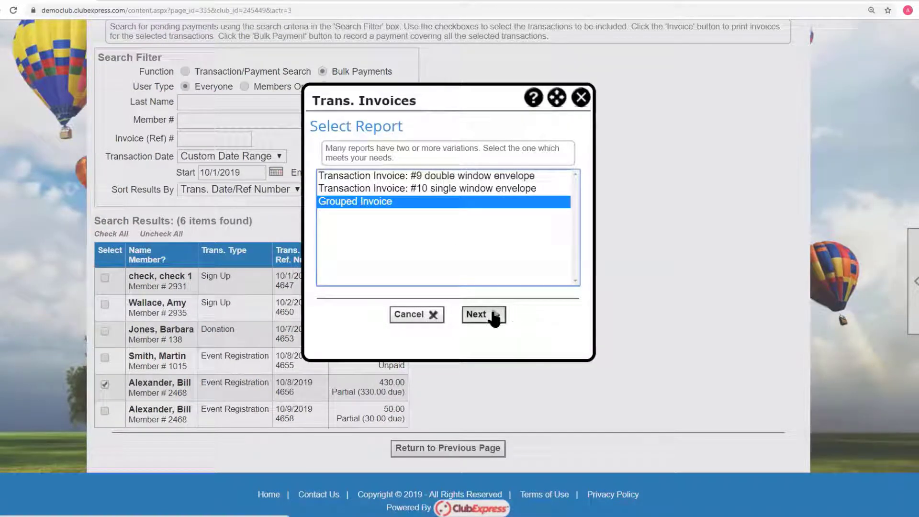
left_click(581, 97)
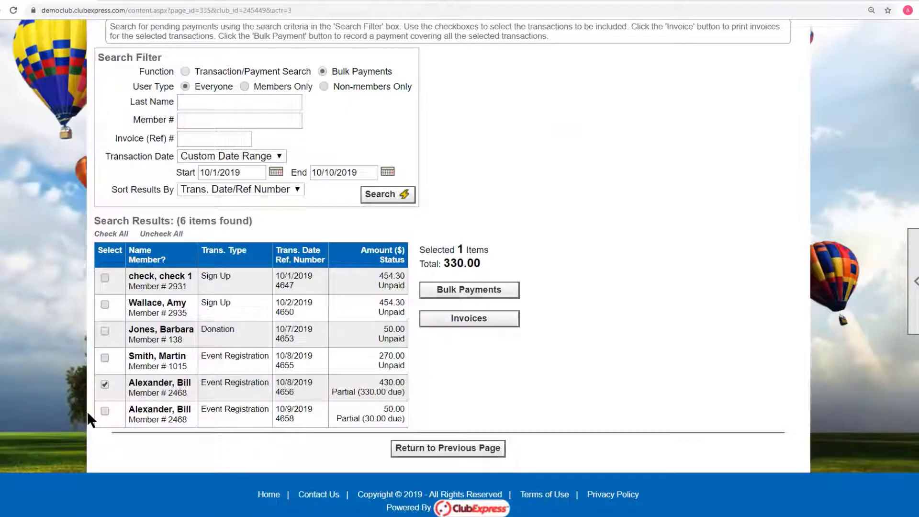
Step: Add the 10/9/2019 event registration, 10/2/2019 sign-up and 10/7/2019 donation to the selection and run a Grouped Invoice as PDF
left_click(103, 409)
left_click(104, 304)
left_click(104, 330)
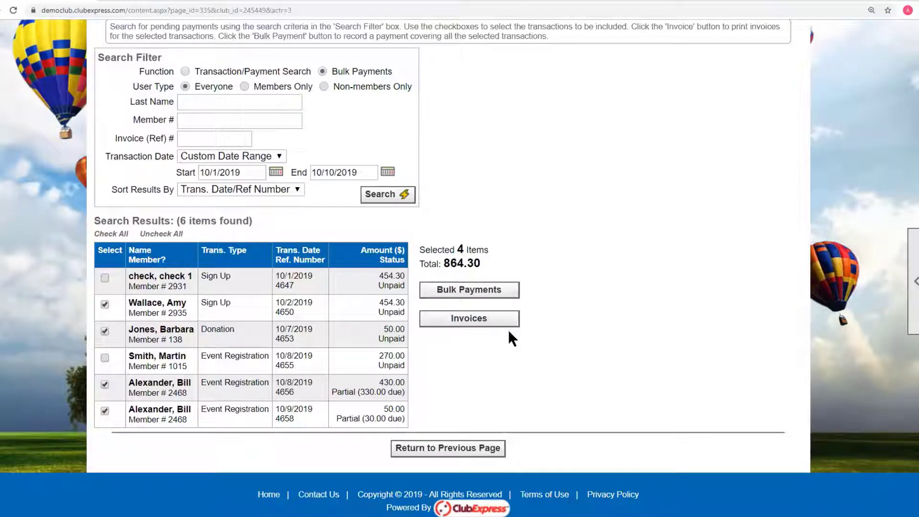
left_click(479, 321)
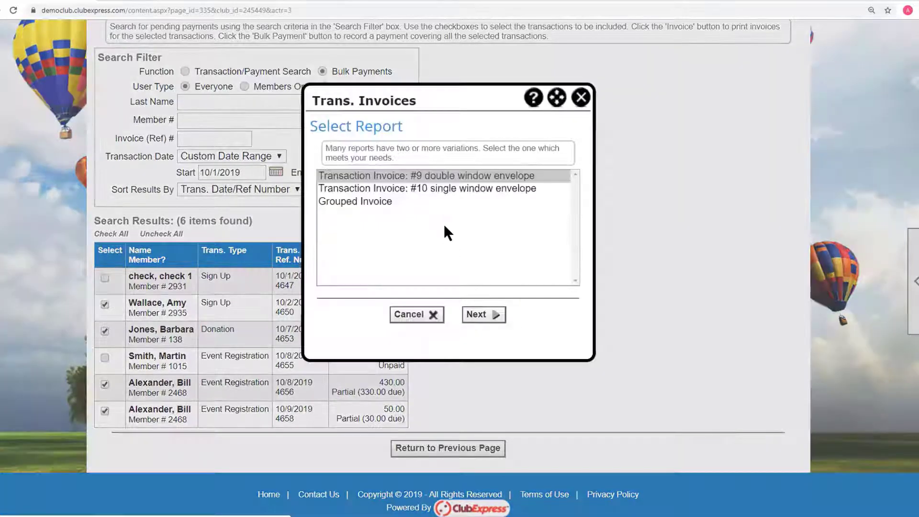
left_click(379, 201)
left_click(475, 316)
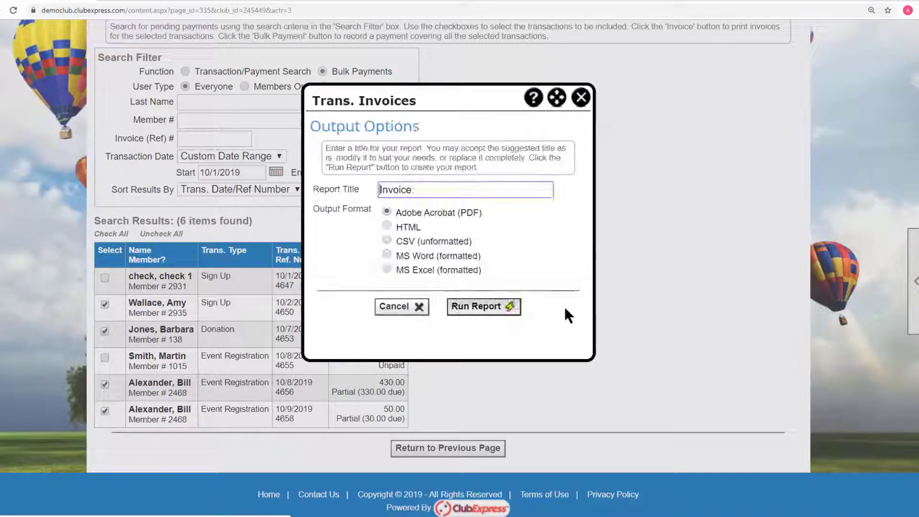
left_click(510, 305)
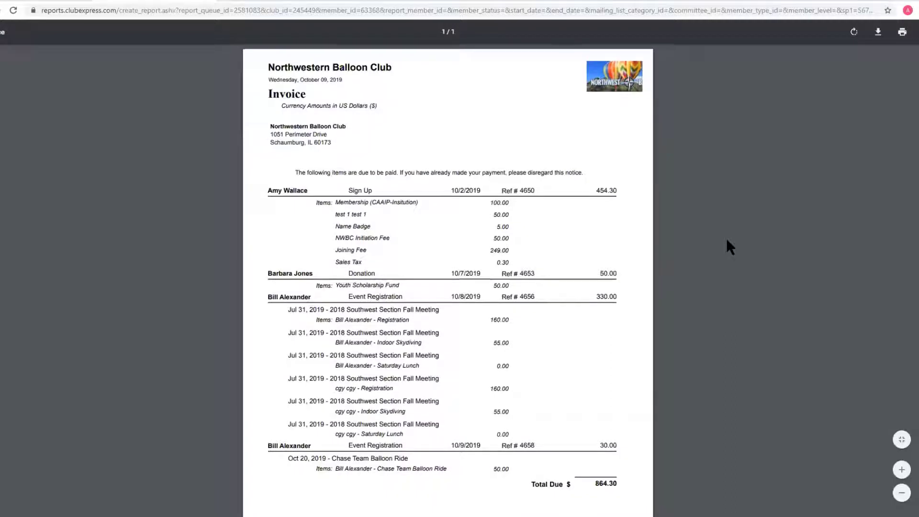
Step: Review the line items and total of the grouped invoice, and return to the Bulk Payments page
scroll(726, 240, "down", 2)
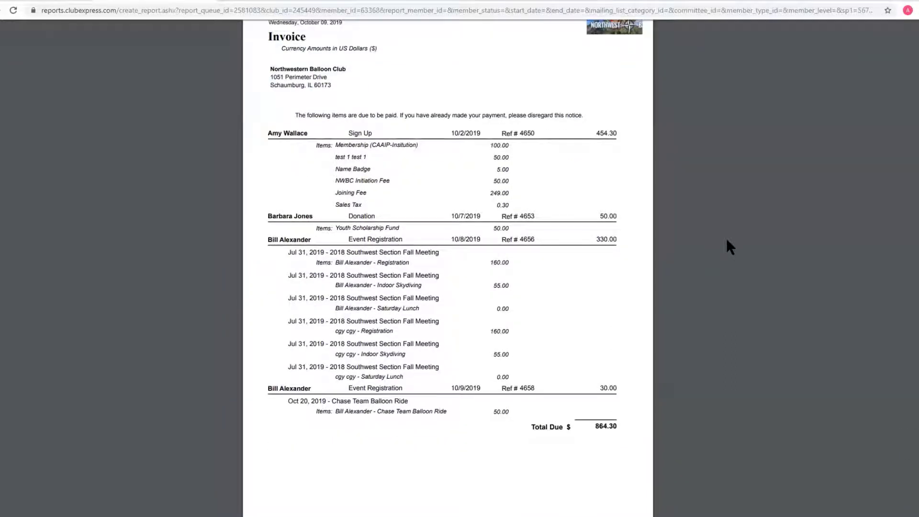
scroll(726, 237, "up", 2)
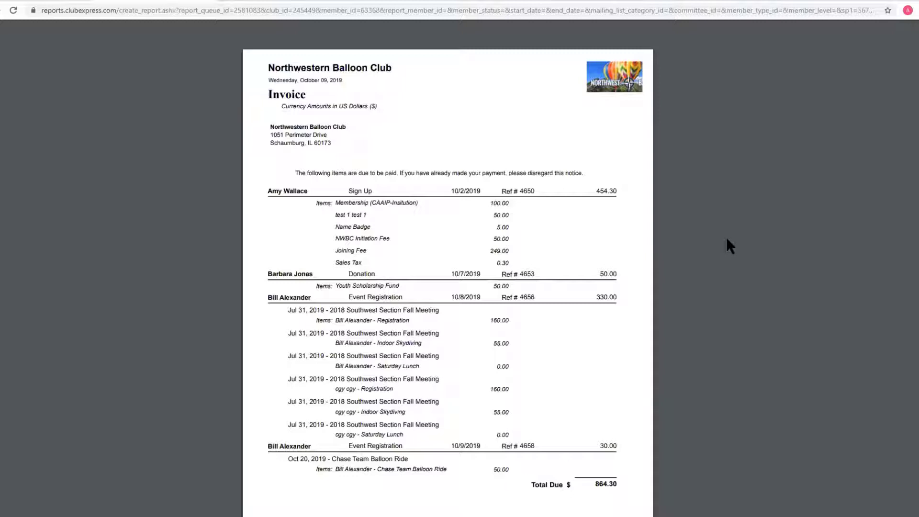
left_click(209, 0)
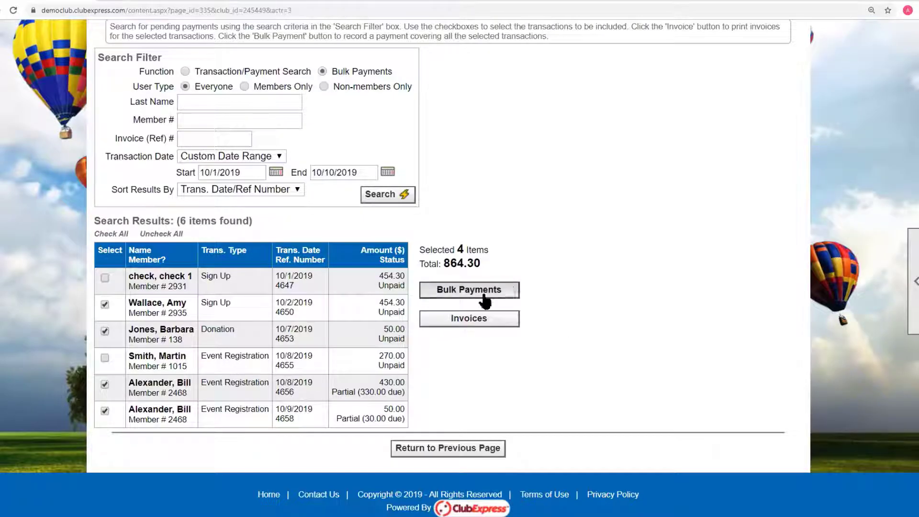
left_click(511, 295)
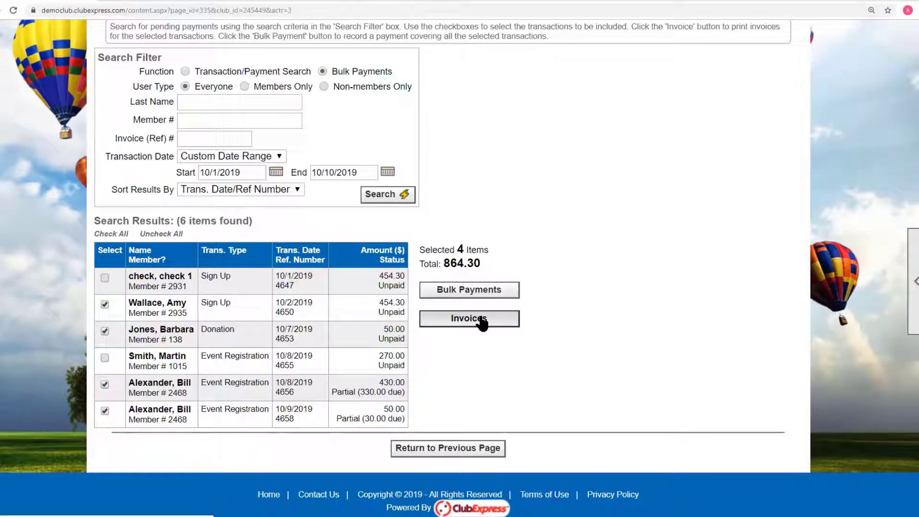
Step: Deselect all four selected pending transactions in the search results
left_click(105, 305)
left_click(103, 329)
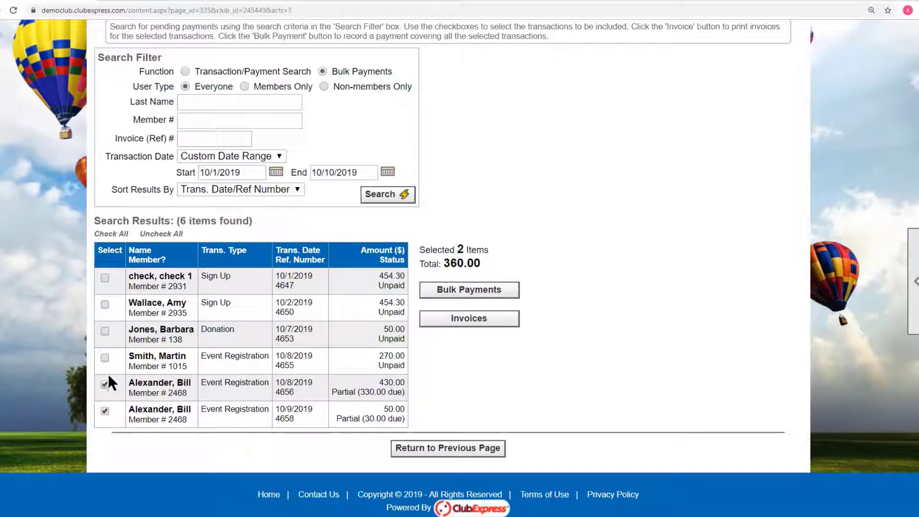
left_click(105, 384)
left_click(104, 410)
scroll(287, 383, "up", 5)
scroll(268, 335, "down", 1)
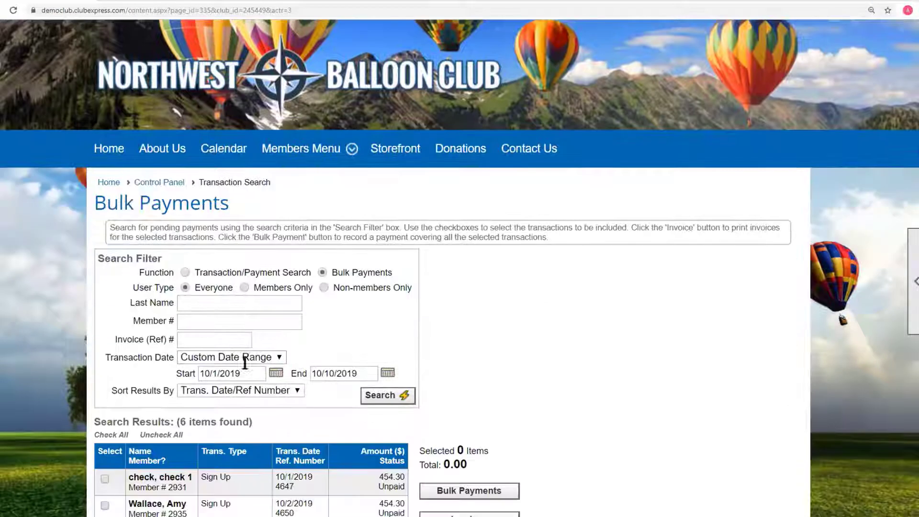
Step: Switch the function to Transaction/Payment Search and search for Unpaid Only transactions with the end date set to 10/9/2019
left_click(184, 272)
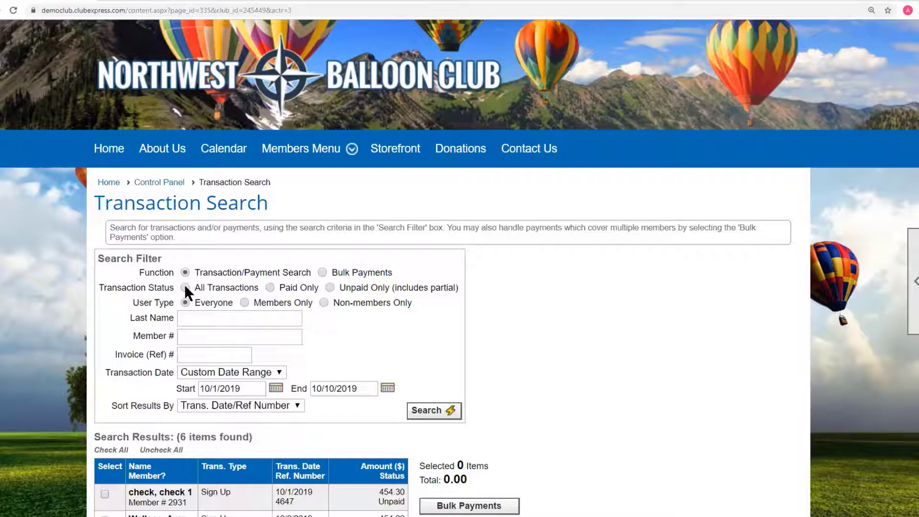
scroll(642, 283, "down", 2)
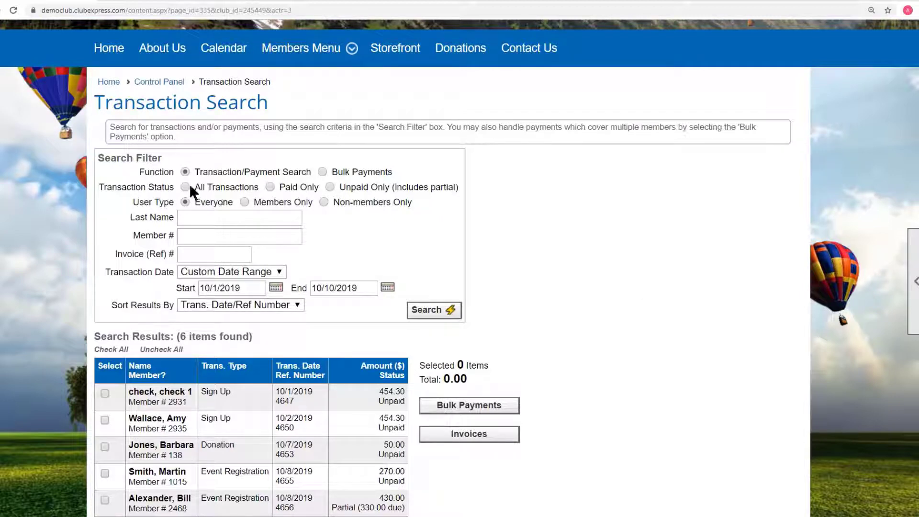
left_click(329, 186)
left_click(437, 309)
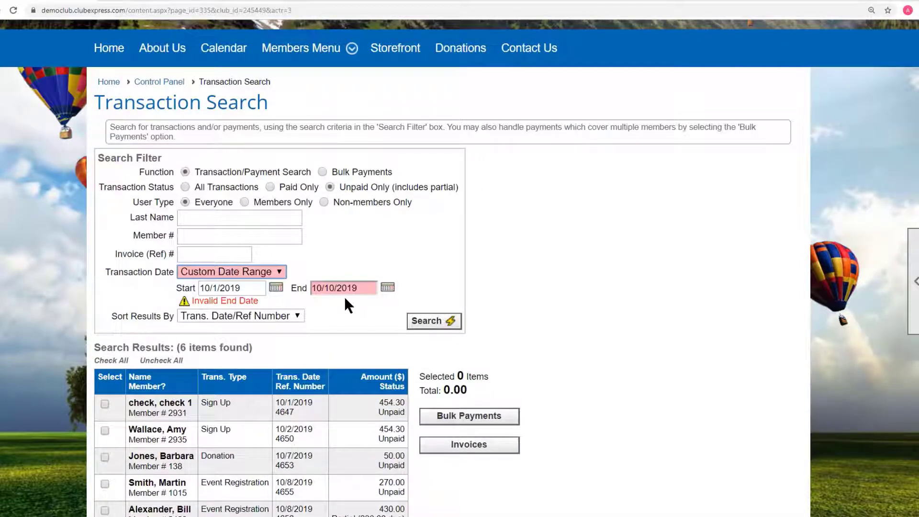
double_click(328, 288)
type("9")
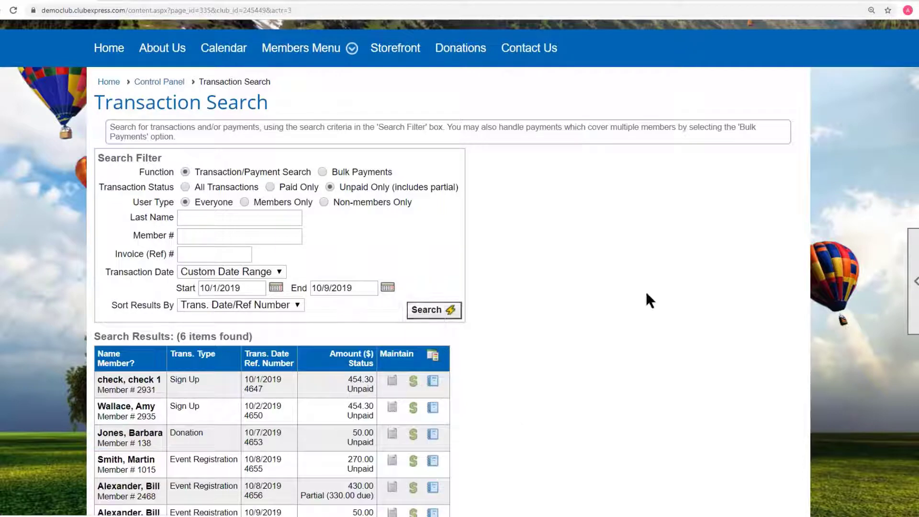
Step: Rerun the search for All Transactions in the same date range and review the listed amounts and statuses
scroll(645, 291, "down", 3)
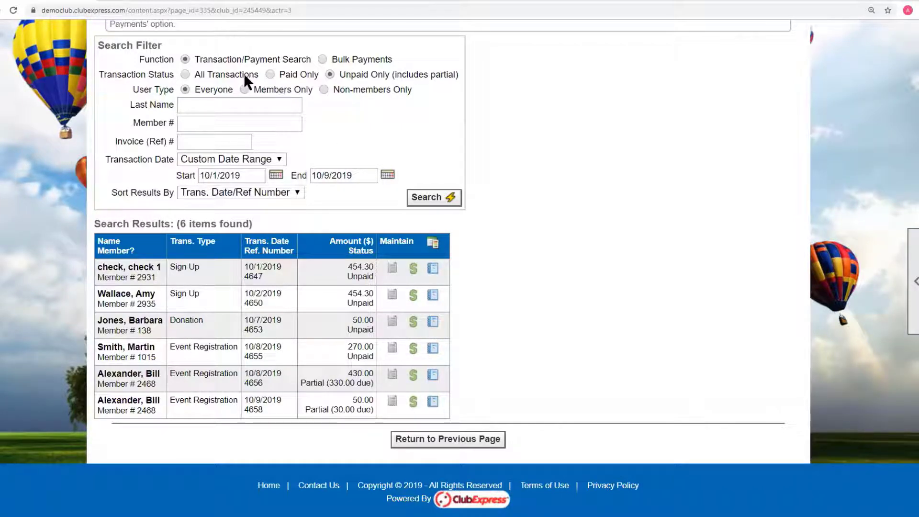
left_click(187, 74)
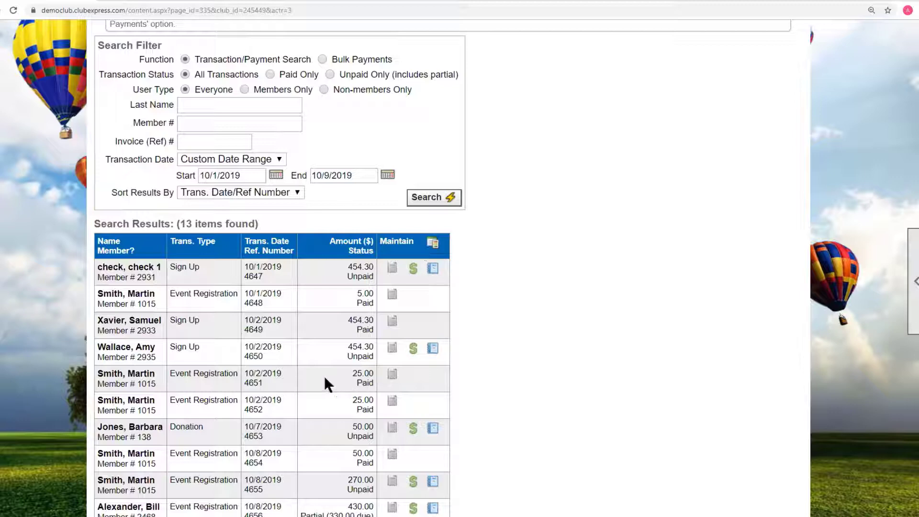
left_click_drag(353, 370, 376, 373)
left_click(541, 377)
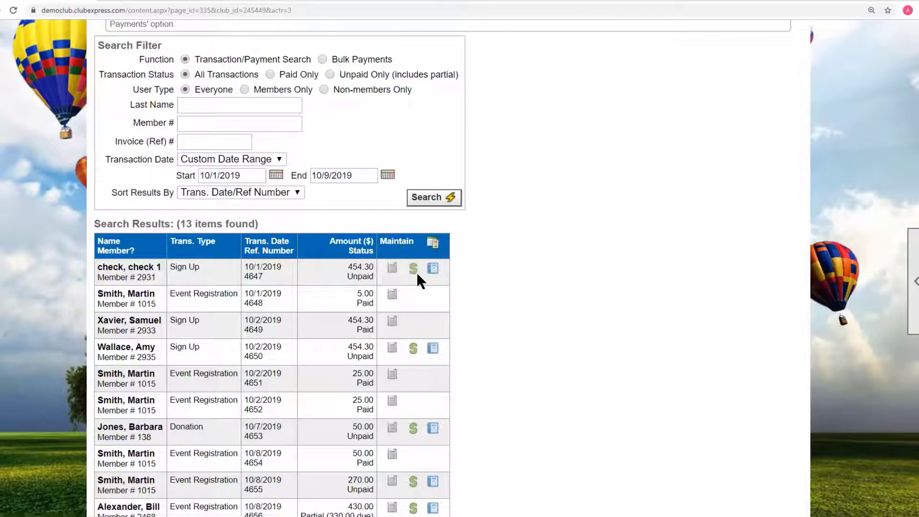
Step: Filter the search to Paid Only, set the transaction date to Last Month, and examine the types and payment statuses of the results
left_click(270, 74)
scroll(430, 249, "down", 1)
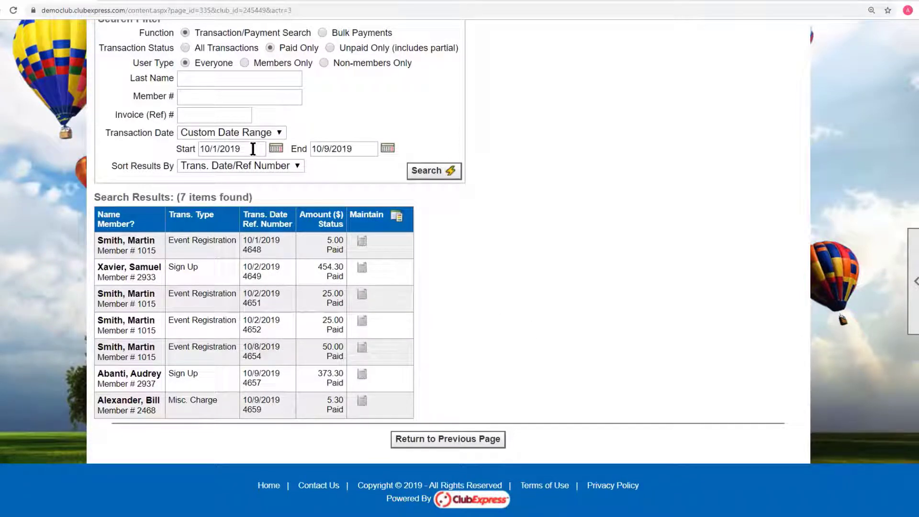
left_click(275, 128)
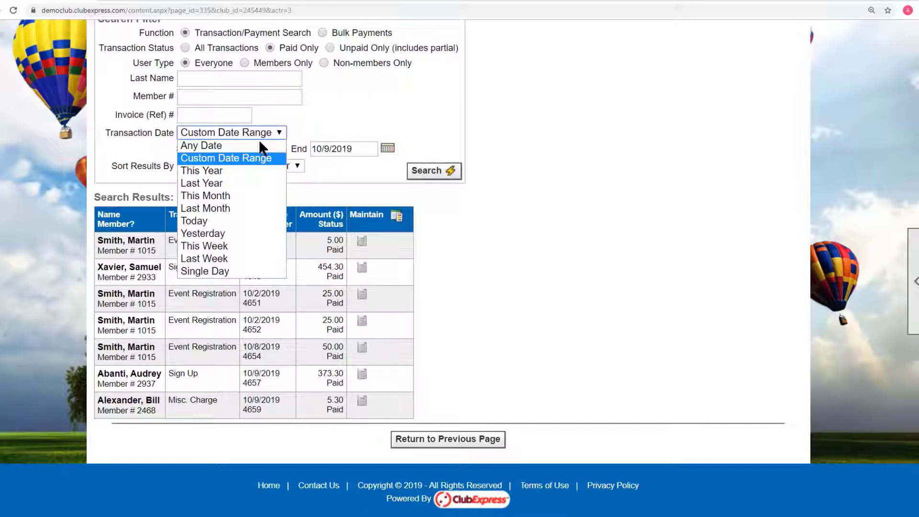
left_click(218, 208)
left_click(433, 172)
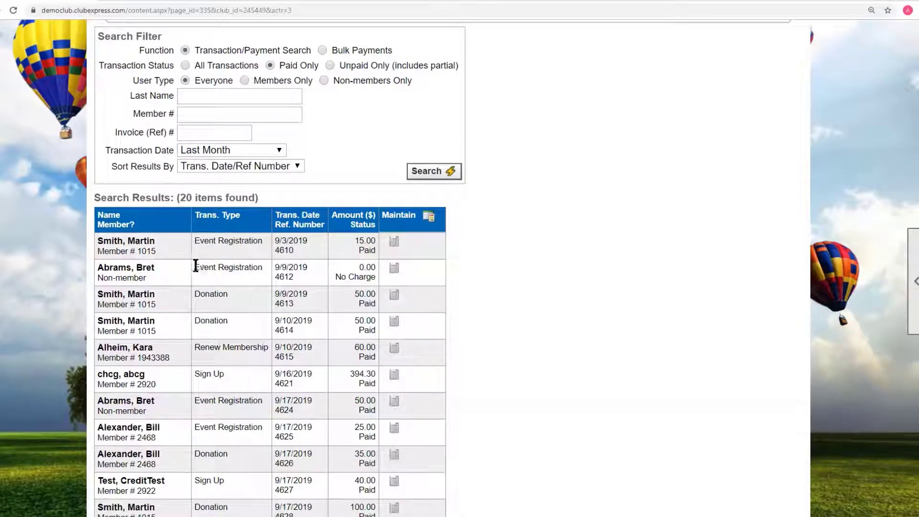
left_click_drag(210, 266, 266, 262)
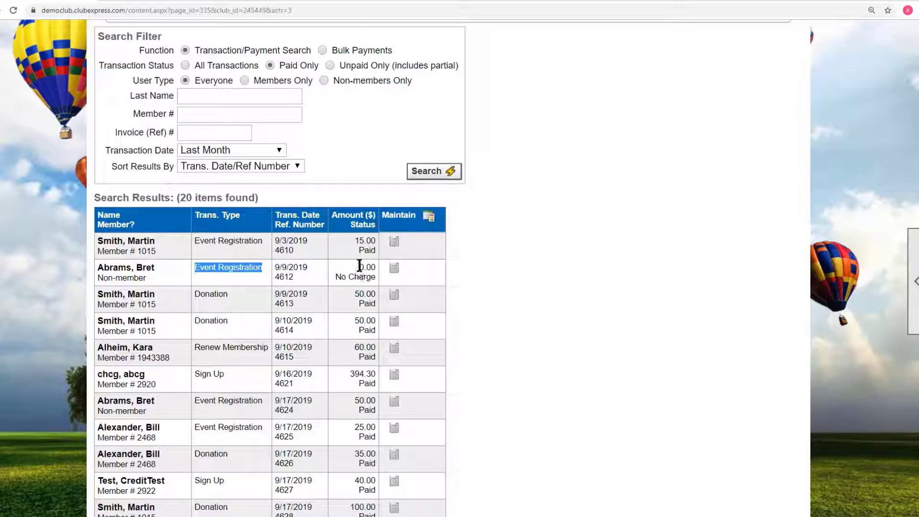
left_click_drag(359, 267, 381, 258)
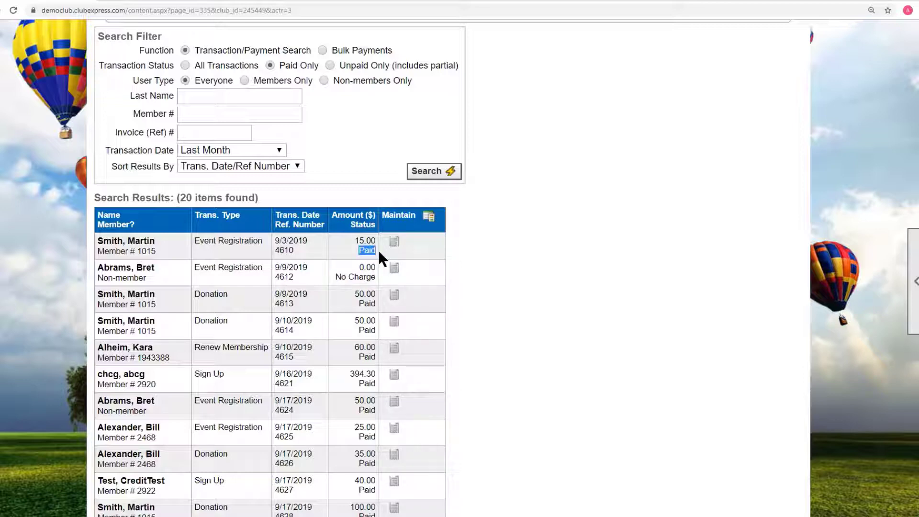
Step: Switch the function to Bulk Payments and search for everyone's pending transactions dated This Week
left_click(276, 193)
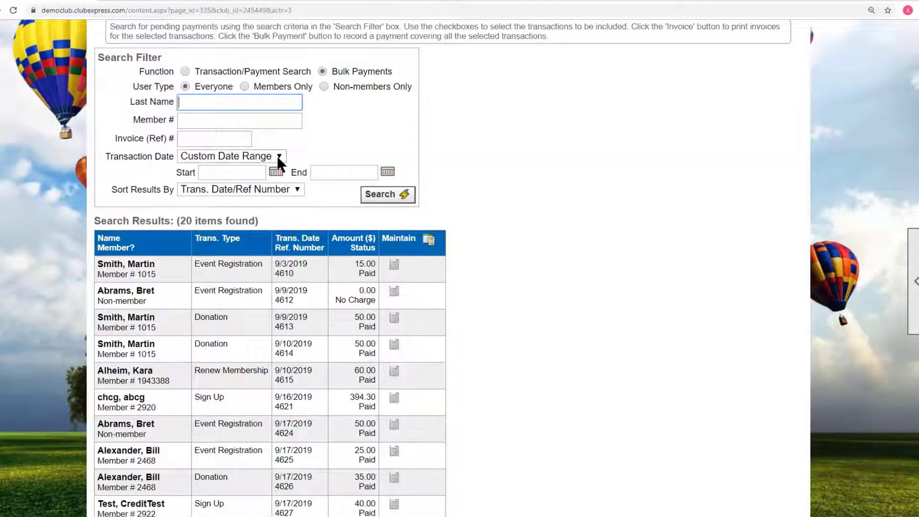
left_click(278, 158)
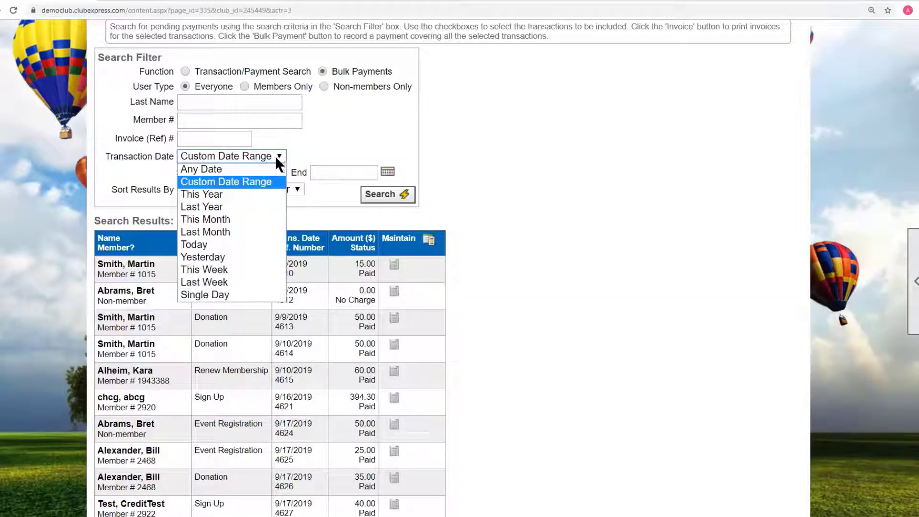
left_click(221, 271)
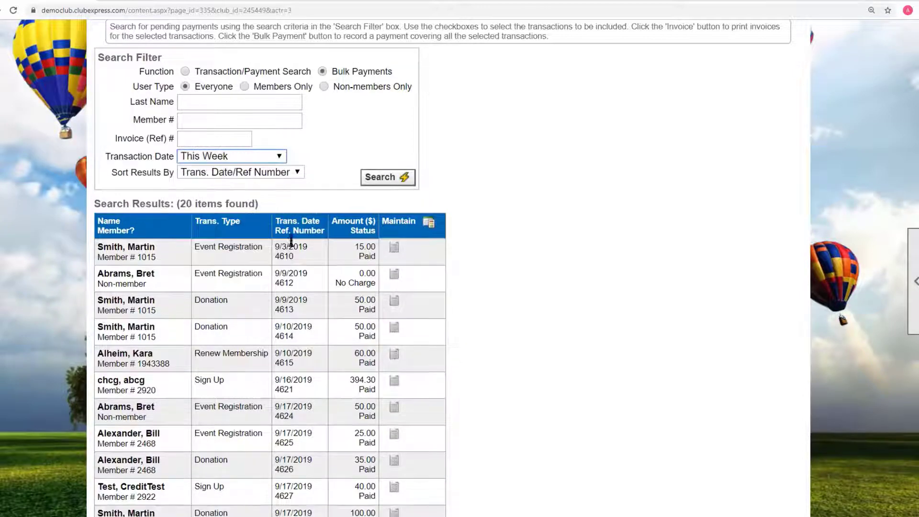
left_click(389, 178)
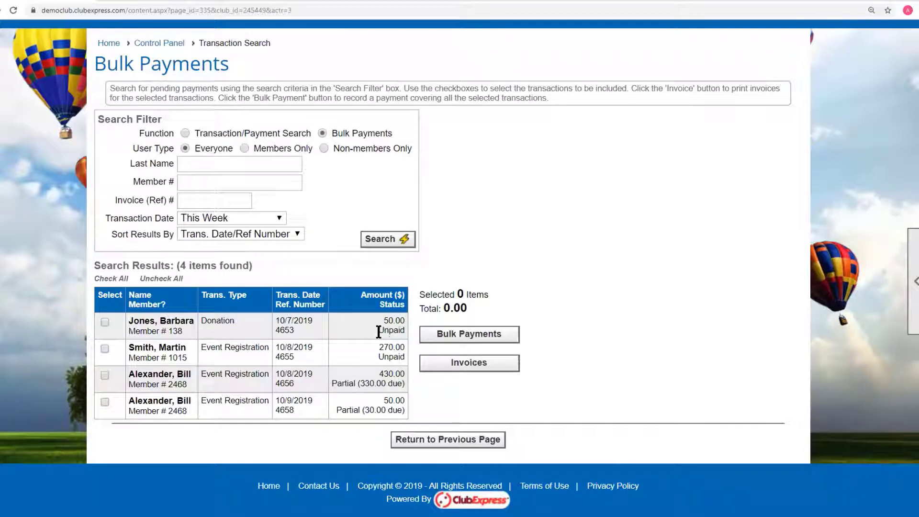
Step: Examine the unpaid and partial payment statuses and amounts in the Bulk Payments results
mouse_move(378, 330)
left_mouse_down()
mouse_move(450, 363)
mouse_move(383, 334)
left_mouse_up()
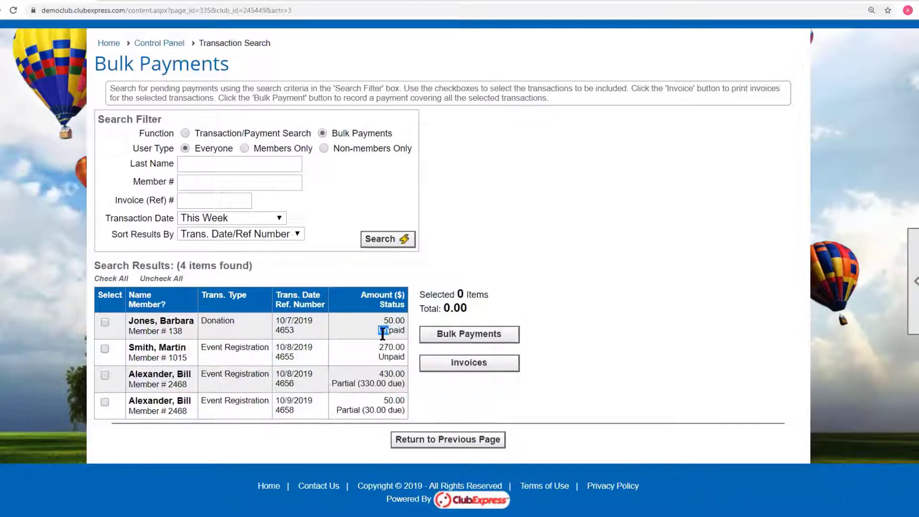
left_click(340, 382)
double_click(336, 383)
left_click(386, 376)
Step: Return to the Control Panel and open the Open Credits list from the Money admin functions
scroll(720, 300, "up", 1)
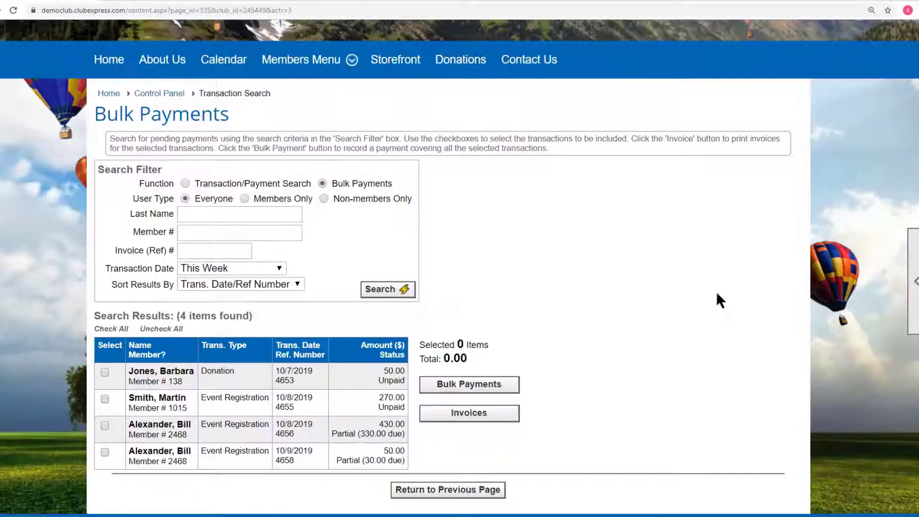
left_click(160, 93)
scroll(548, 168, "down", 6)
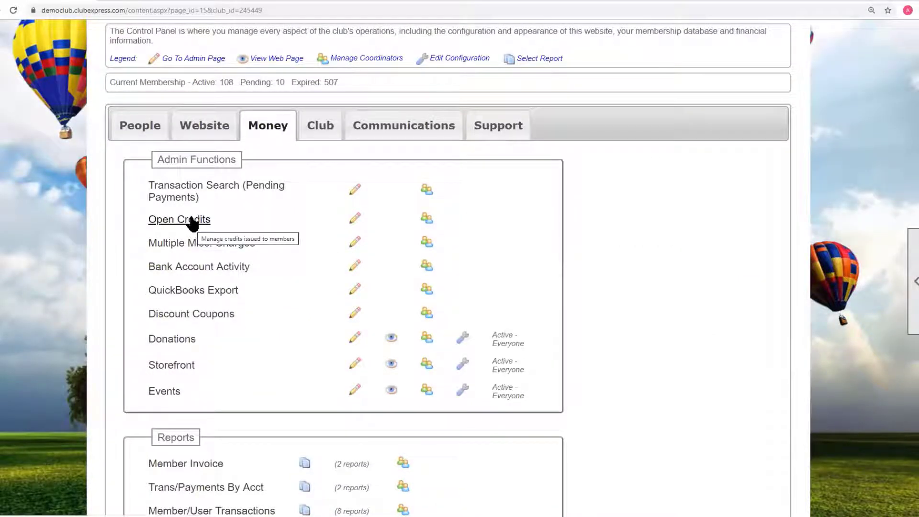
left_click(192, 219)
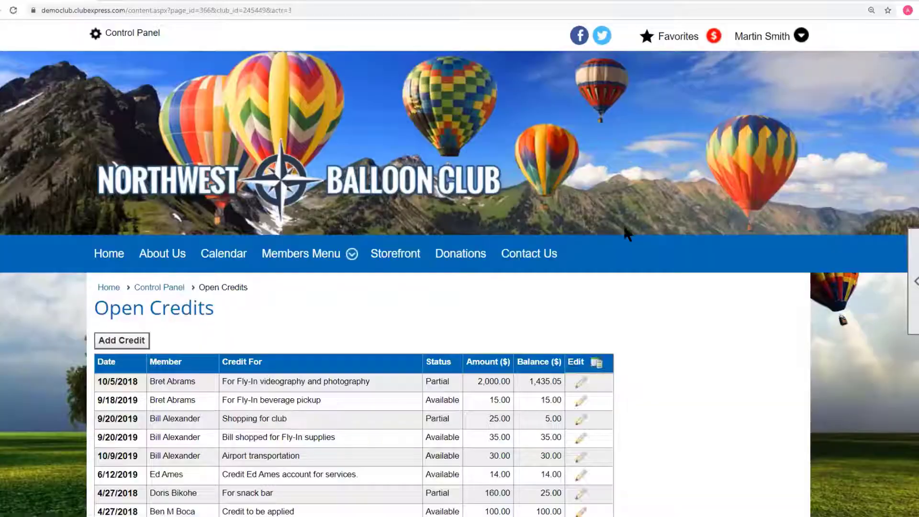
scroll(748, 225, "down", 5)
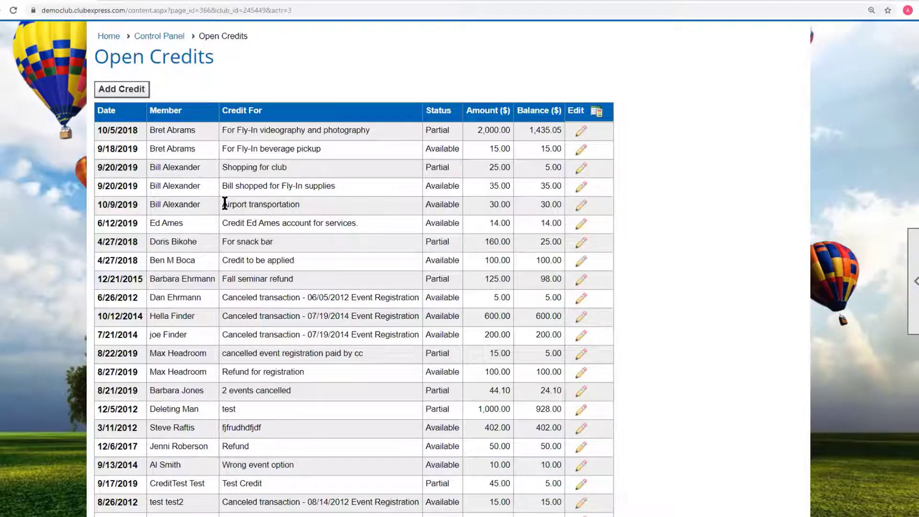
Step: Examine the reasons and amounts of the airport transportation, Fly-In supplies and club shopping credits
left_click_drag(221, 204, 308, 205)
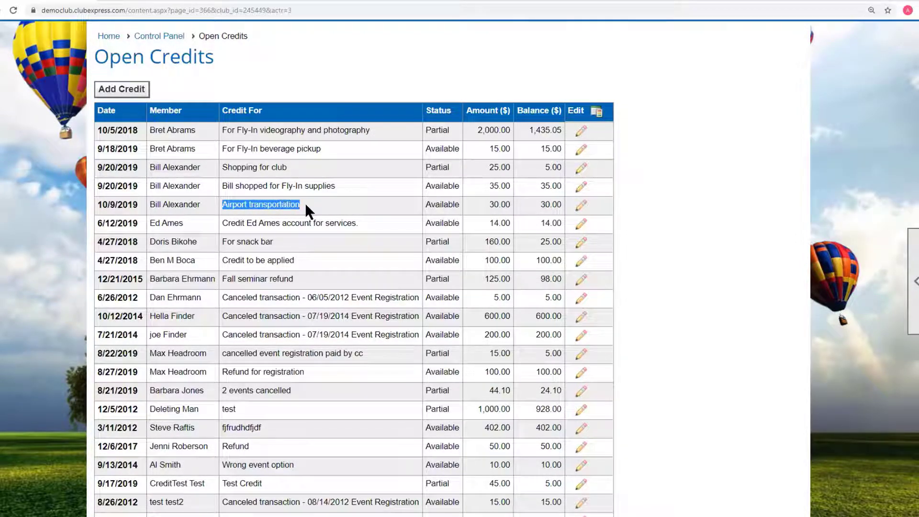
left_click_drag(488, 204, 511, 205)
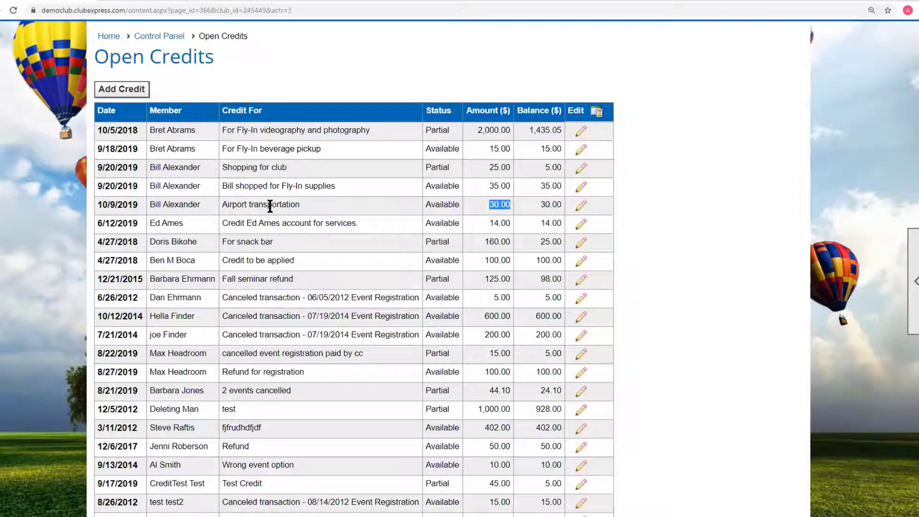
left_click_drag(278, 186, 289, 185)
left_click_drag(488, 185, 506, 166)
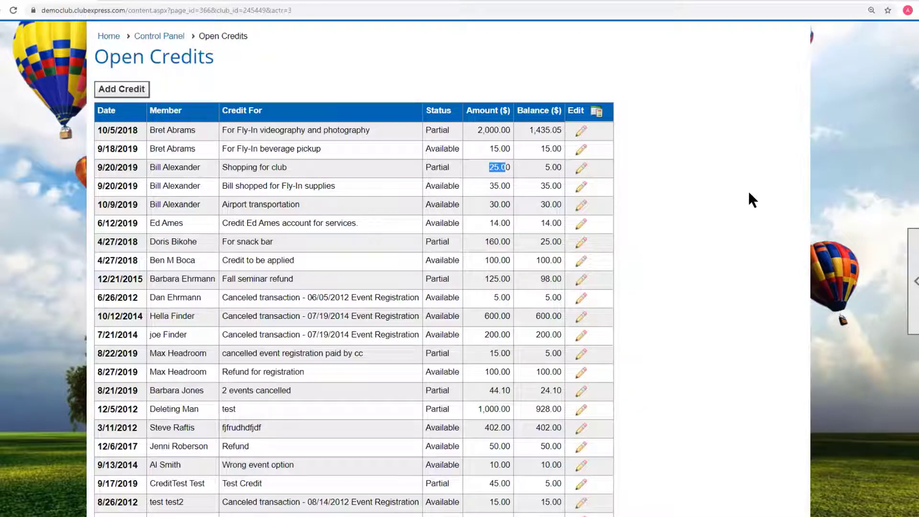
left_click(749, 193)
Step: Compare the issued amounts with the remaining balances of the Fly-In videography and club shopping credits
left_click_drag(531, 130, 566, 128)
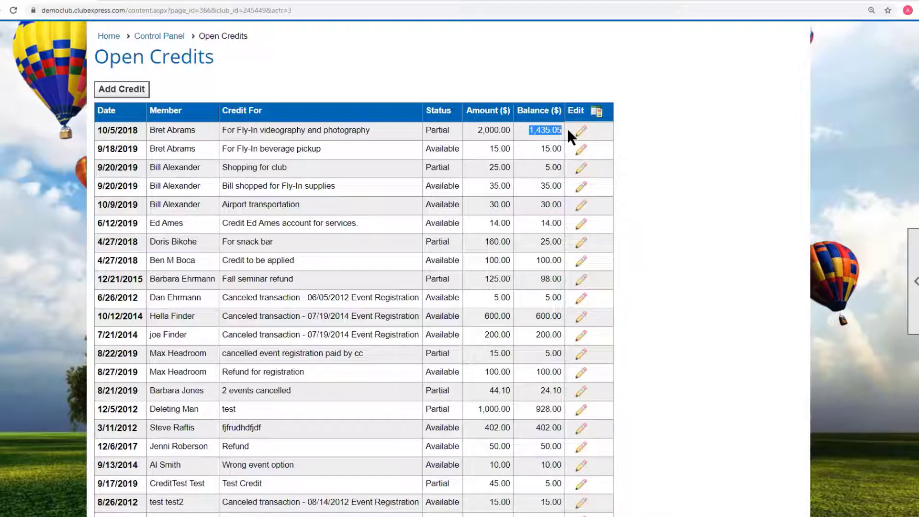
left_click(516, 184)
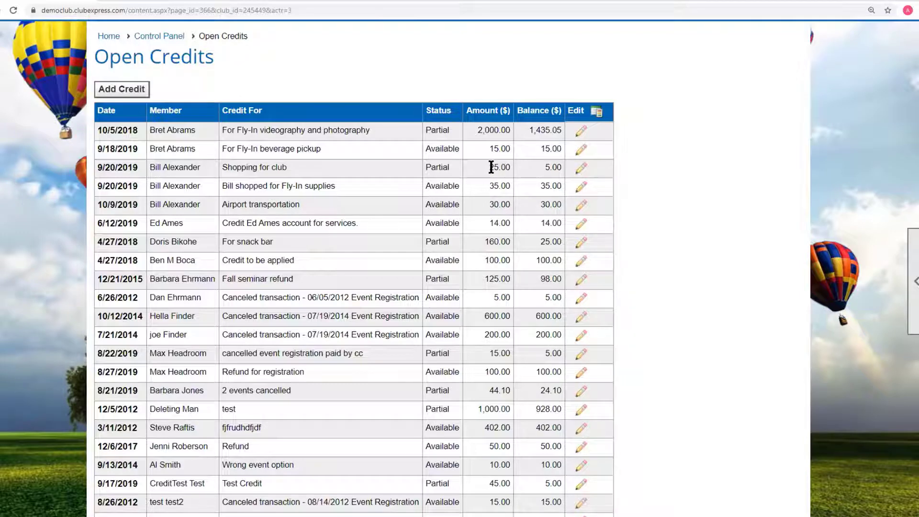
double_click(490, 167)
left_click(530, 166)
left_click_drag(539, 165, 563, 165)
left_click_drag(489, 166, 505, 167)
left_click_drag(487, 162, 511, 211)
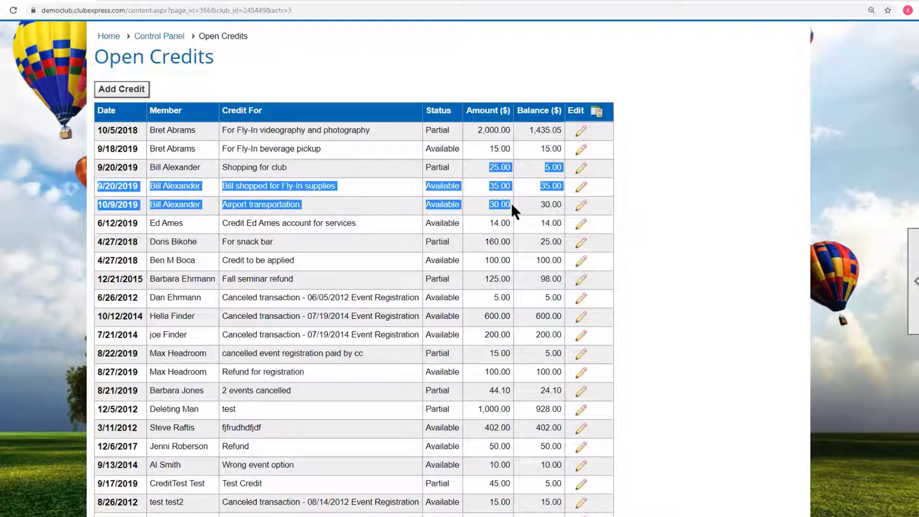
left_click(510, 203)
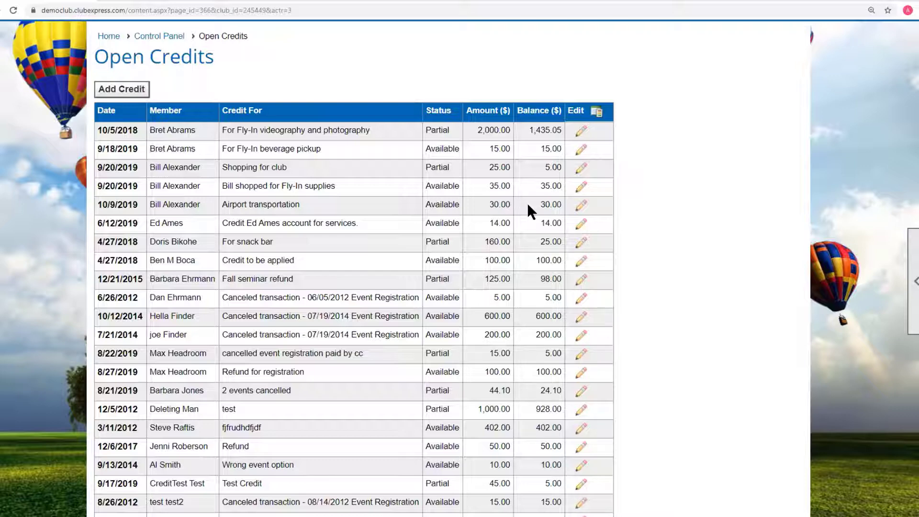
Step: Open the Fly-In beverage pickup credit for editing and view the Refund, Waive and Cancel action descriptions
left_click(585, 148)
left_click(429, 145)
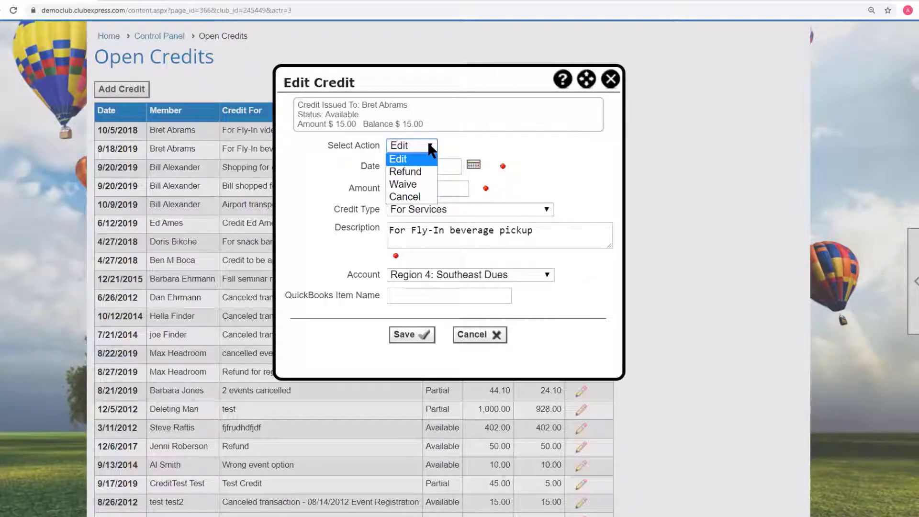
left_click(419, 170)
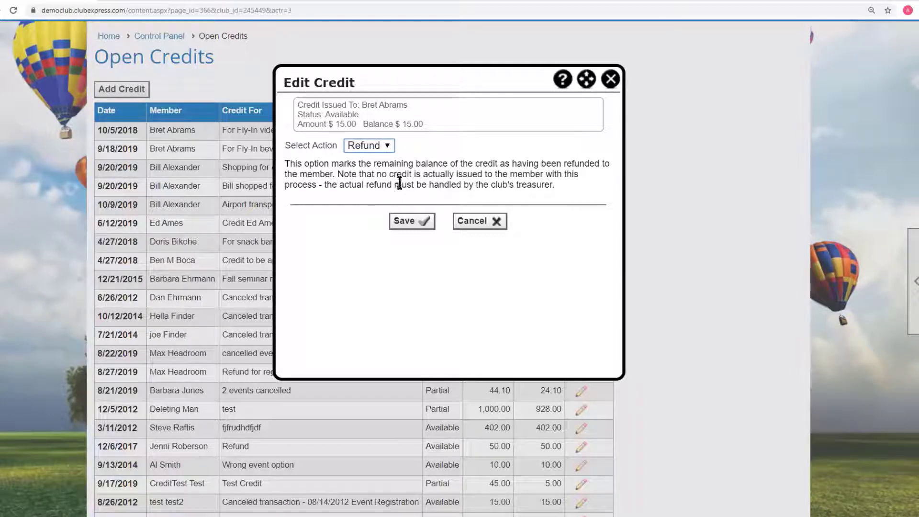
left_click(388, 144)
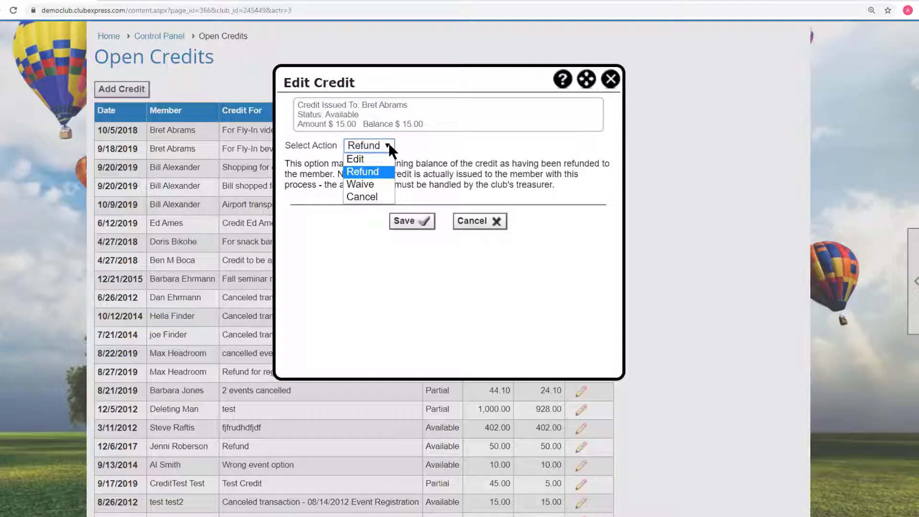
left_click(373, 186)
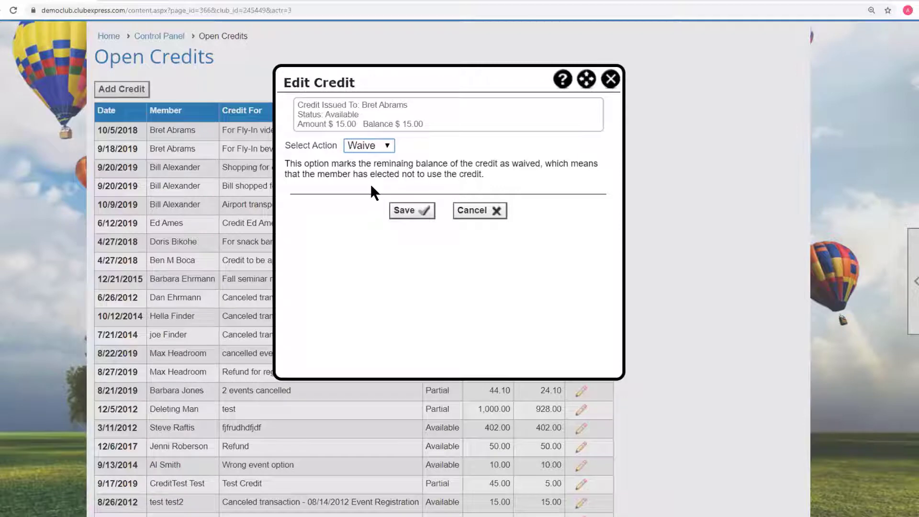
left_click(385, 147)
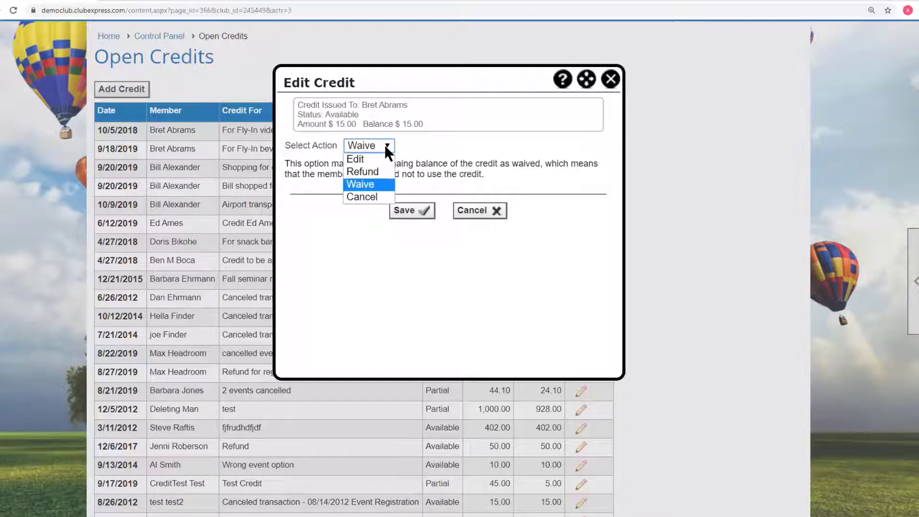
left_click(370, 199)
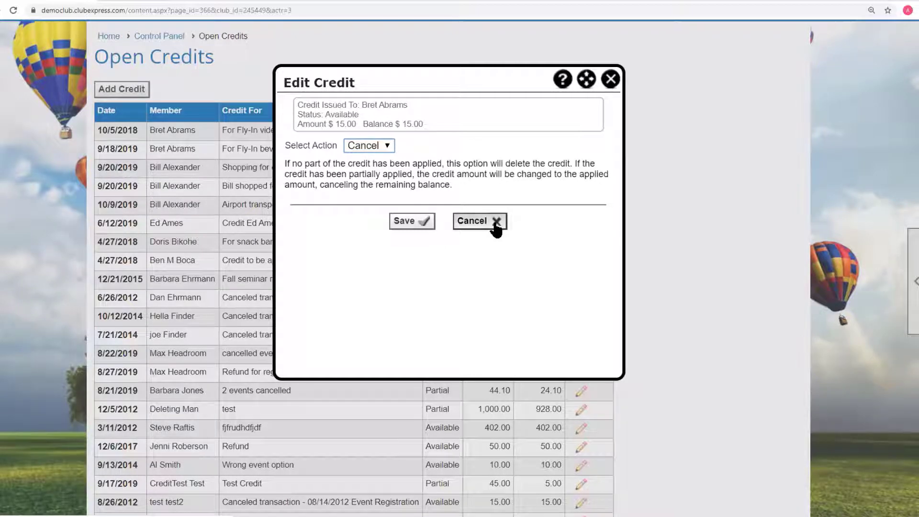
Step: Read the Edit Credit help in an enlarged window, and close the help and the credit without saving
left_click(562, 79)
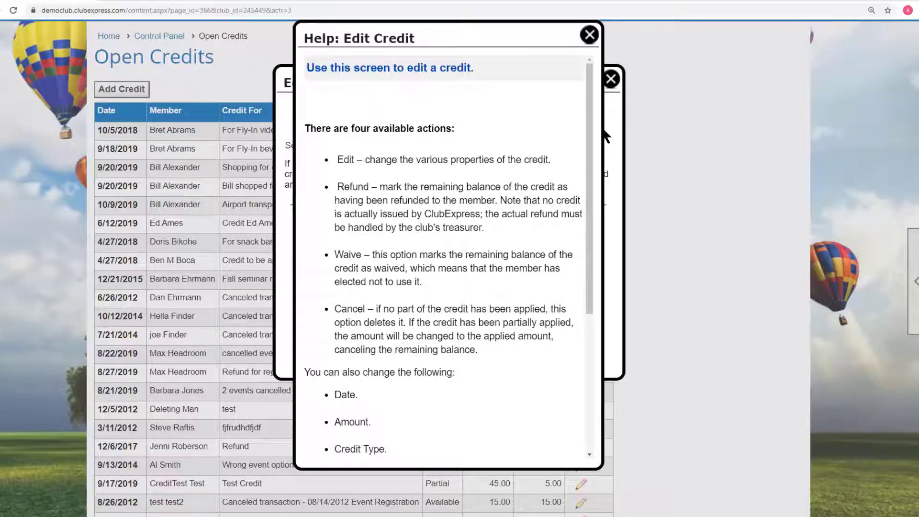
left_click_drag(598, 466, 696, 485)
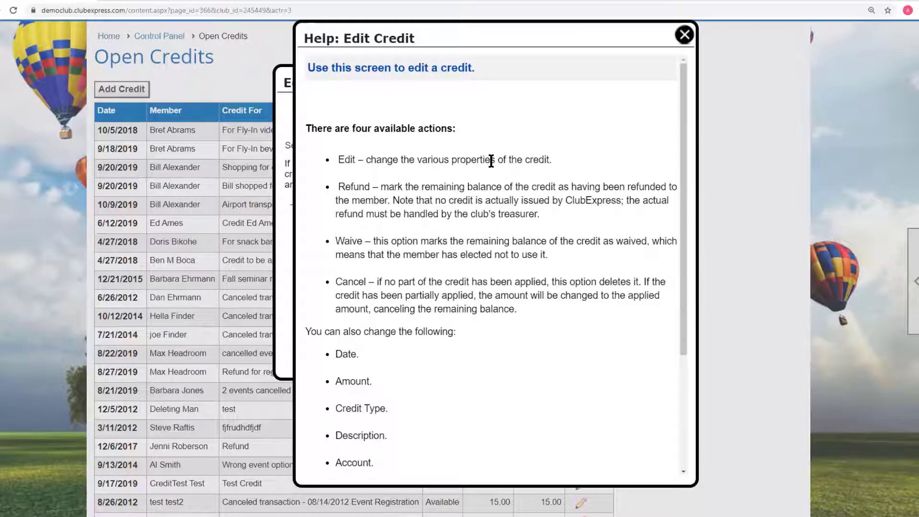
scroll(491, 161, "down", 2)
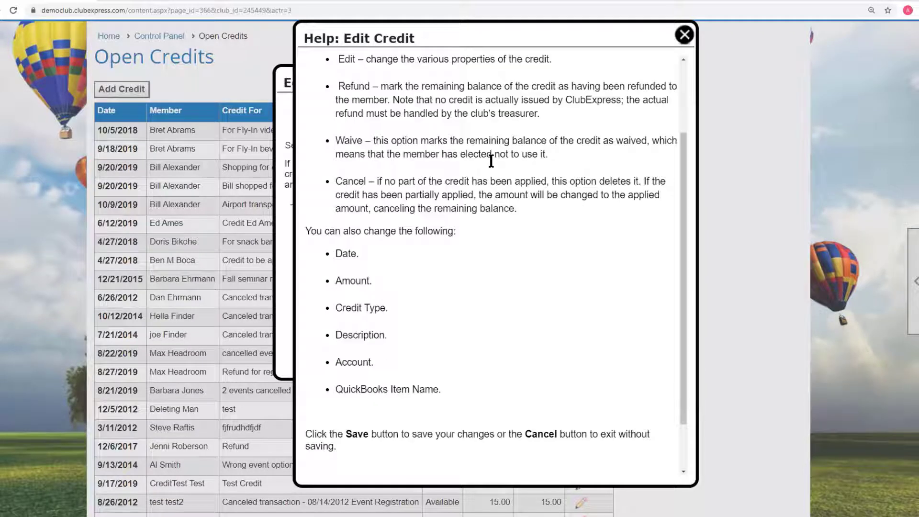
scroll(490, 160, "up", 1)
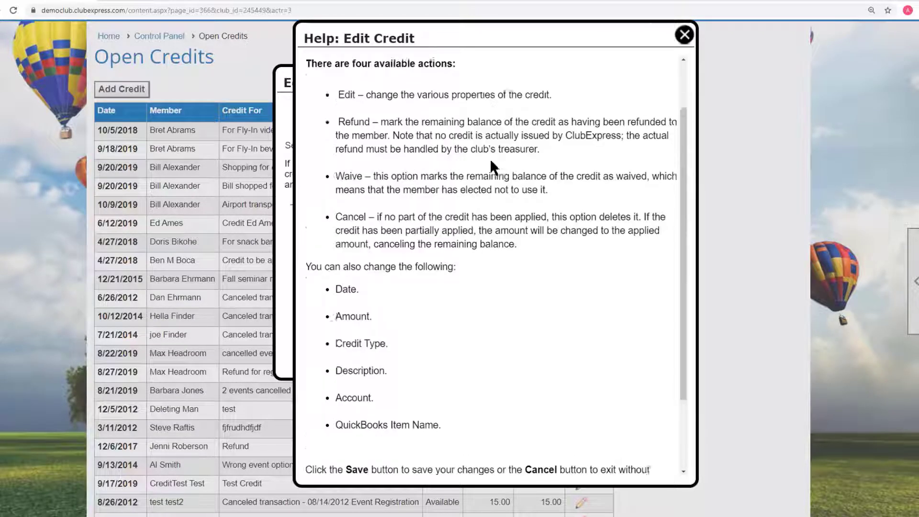
left_click(684, 35)
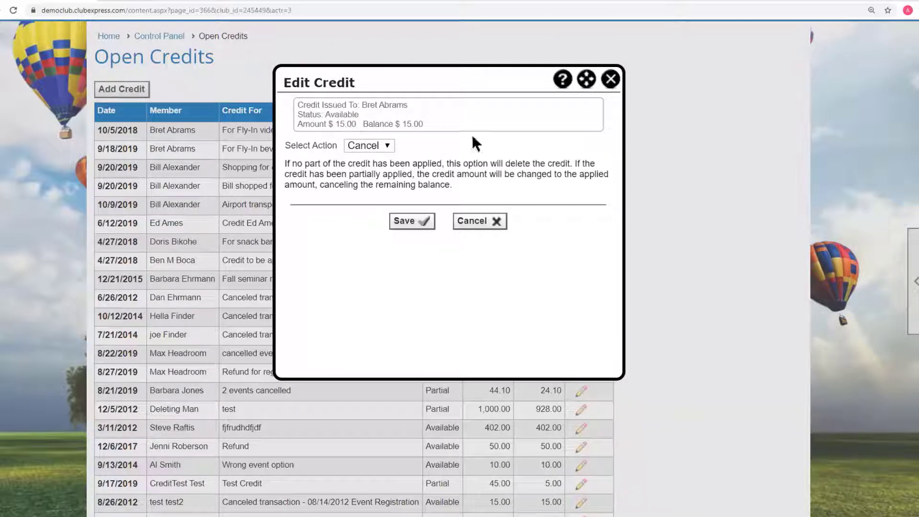
left_click(611, 79)
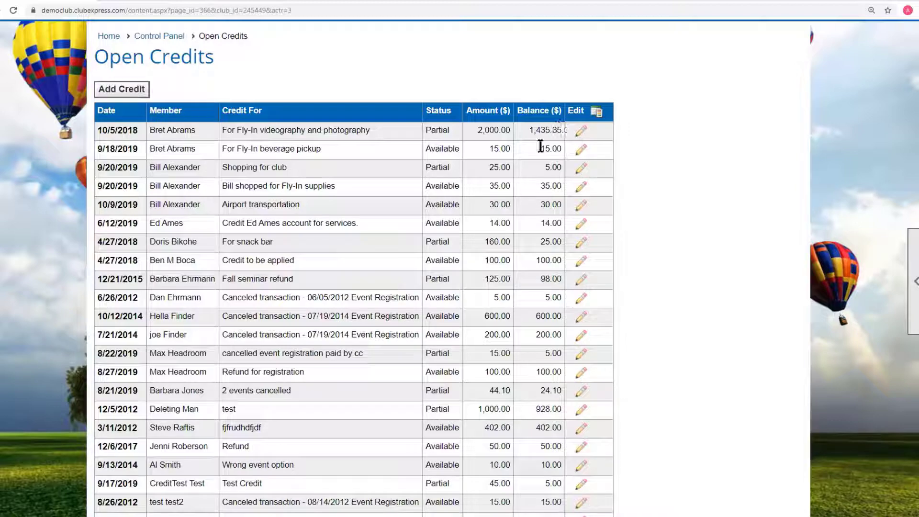
Step: Review the rest of the open credits list and its total amount and total balance
scroll(541, 146, "down", 1)
scroll(541, 146, "down", 2)
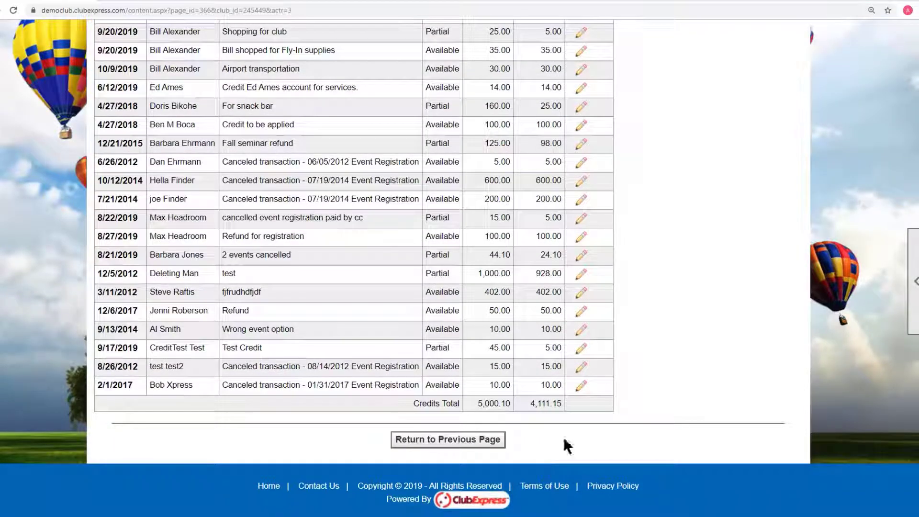
left_click_drag(531, 399, 566, 402)
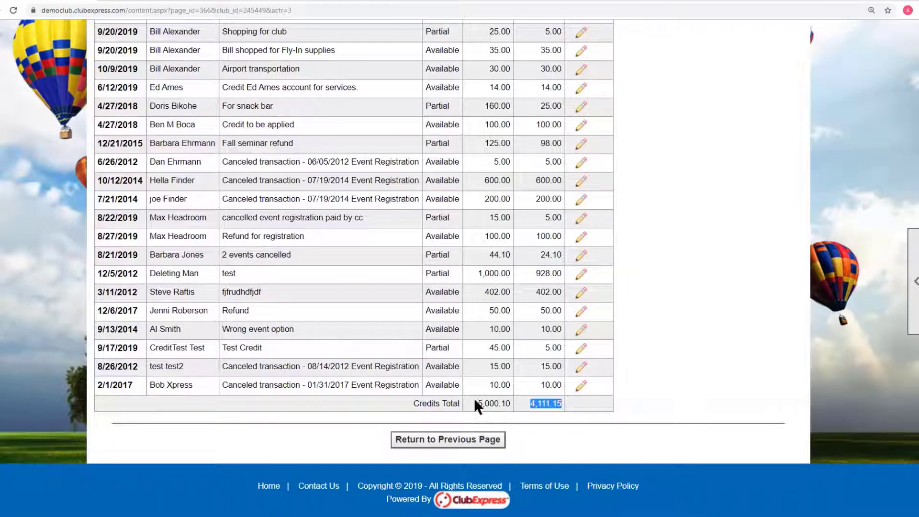
left_click_drag(476, 404, 544, 406)
scroll(544, 406, "up", 7)
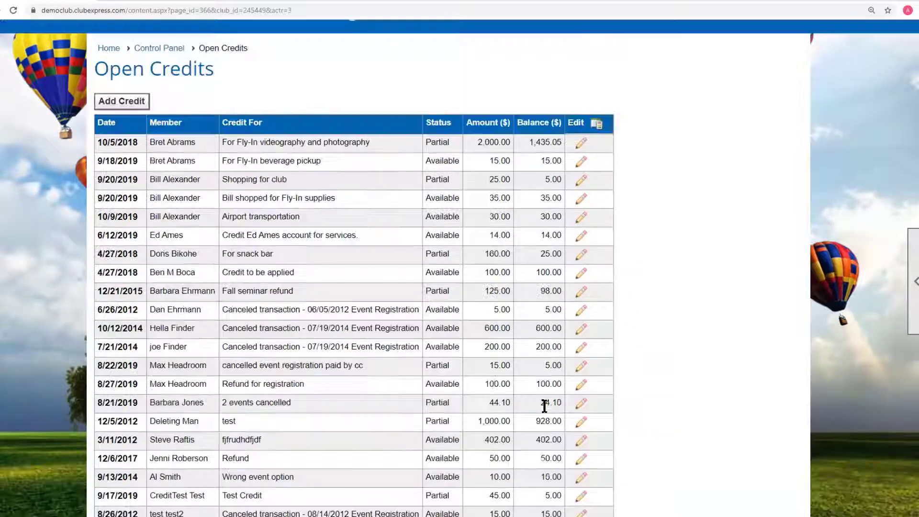
scroll(471, 289, "down", 1)
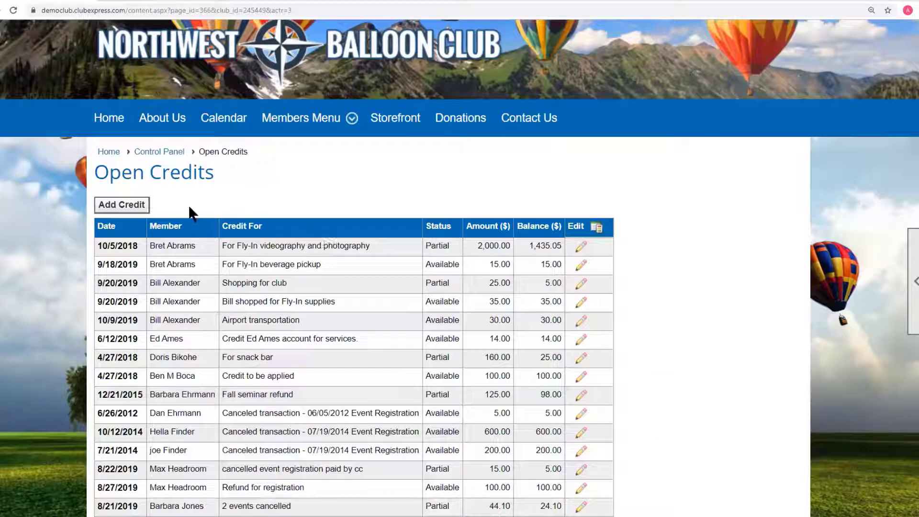
Step: Start a new credit, search for the member by partial last name, and assign the matching member to it
left_click(123, 205)
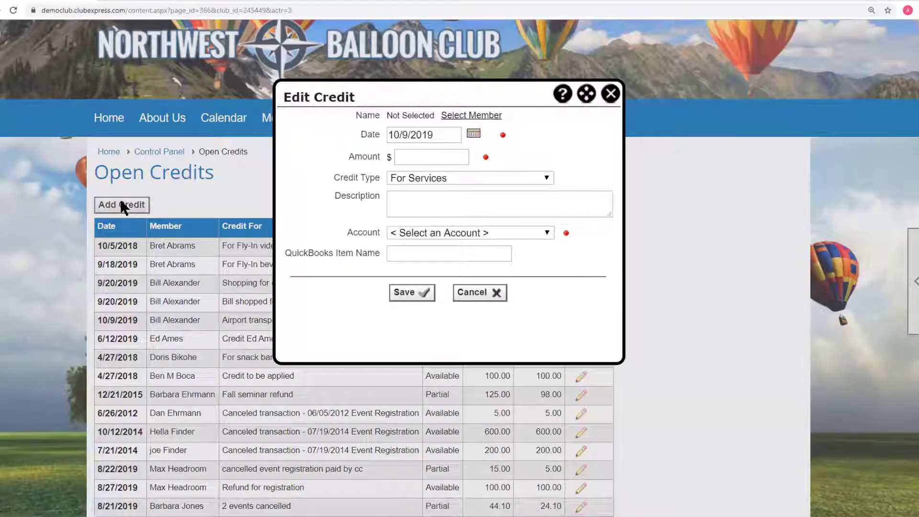
left_click(457, 118)
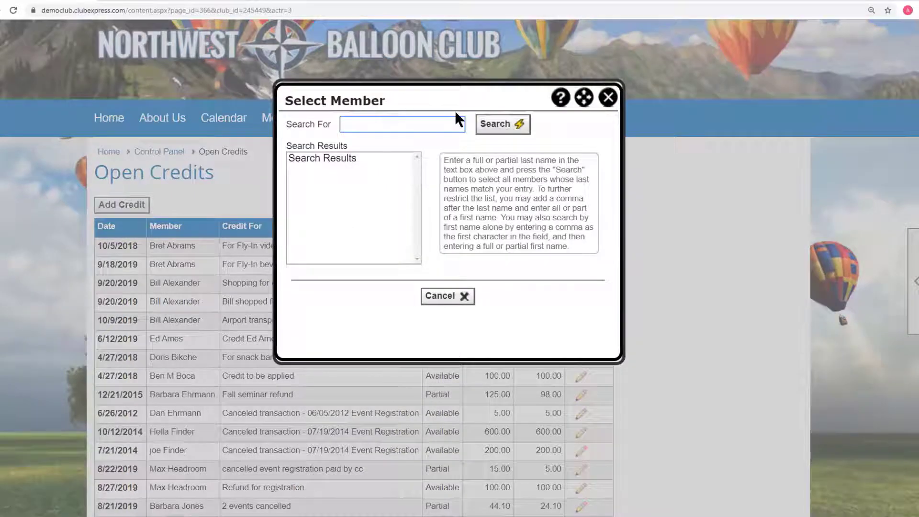
type("dek")
left_click(501, 124)
double_click(381, 123)
type("abr")
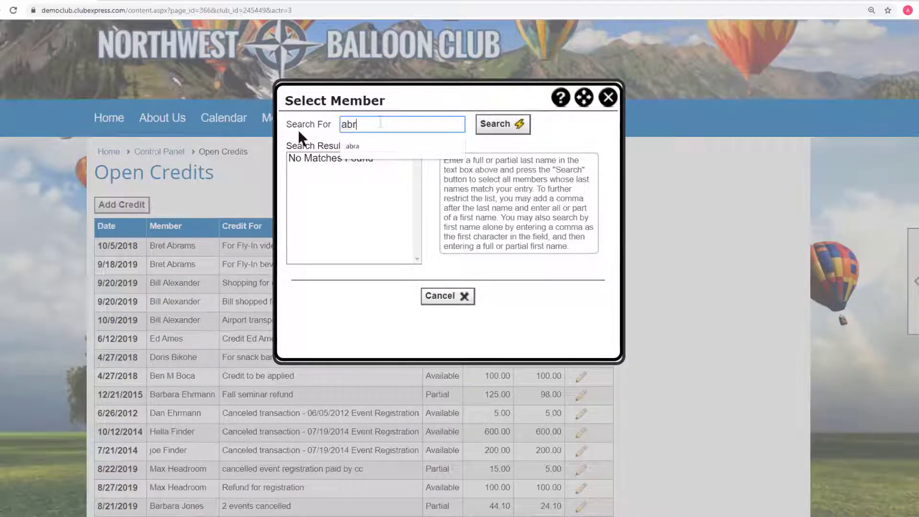
left_click(507, 128)
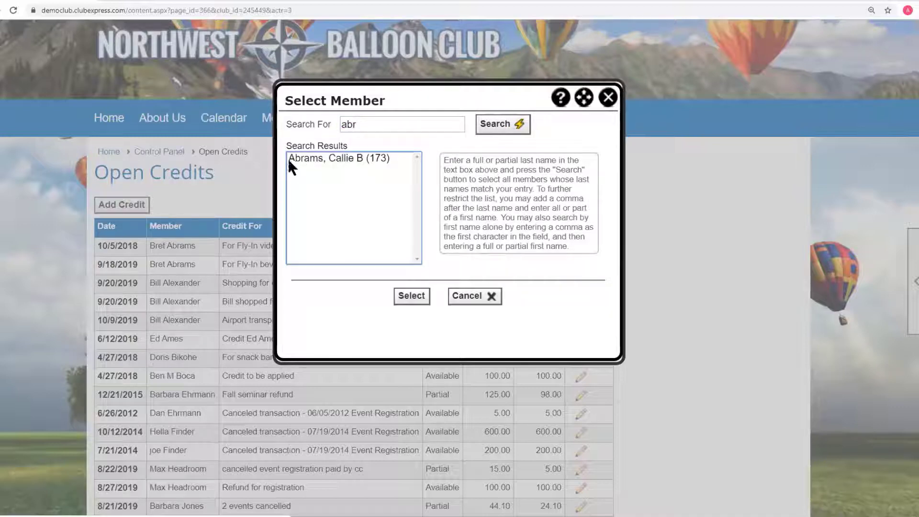
left_click(317, 159)
left_click(411, 296)
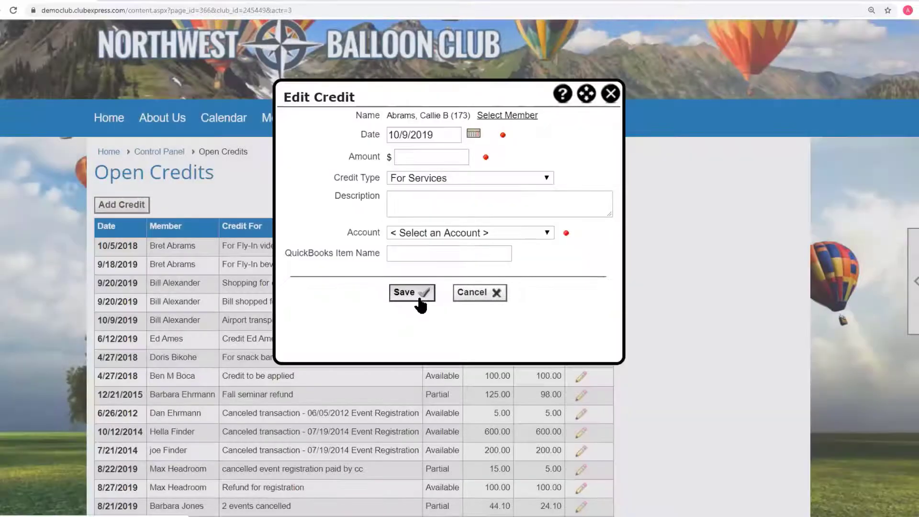
Step: Set the new credit's amount to 10 and its credit type to Resolve Complaint
left_click(436, 158)
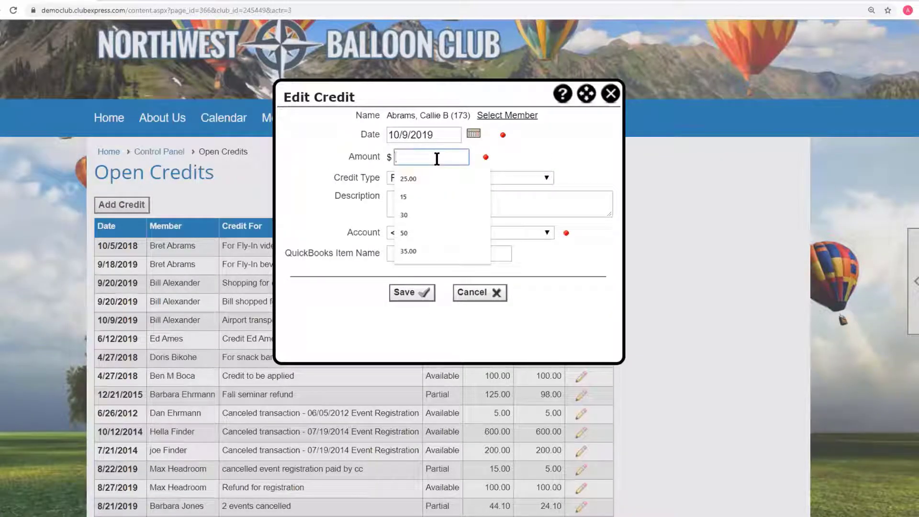
type("10")
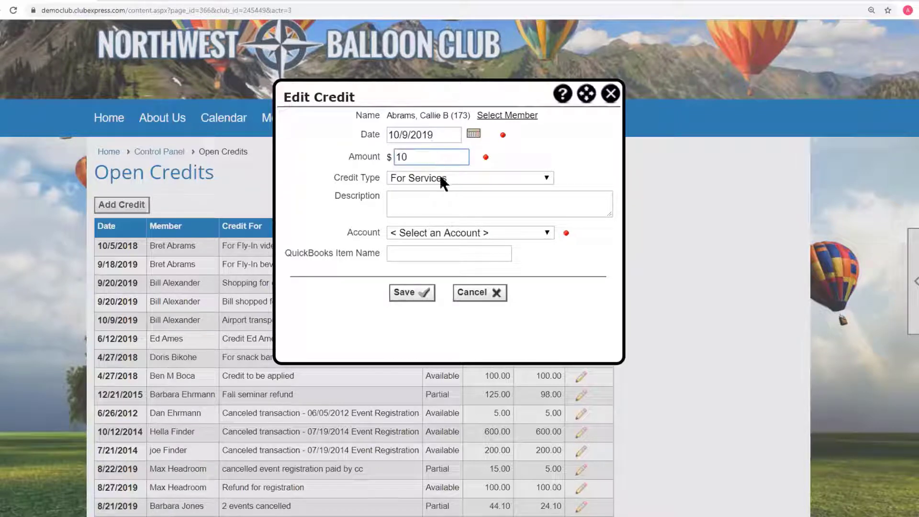
left_click(437, 177)
left_click(444, 242)
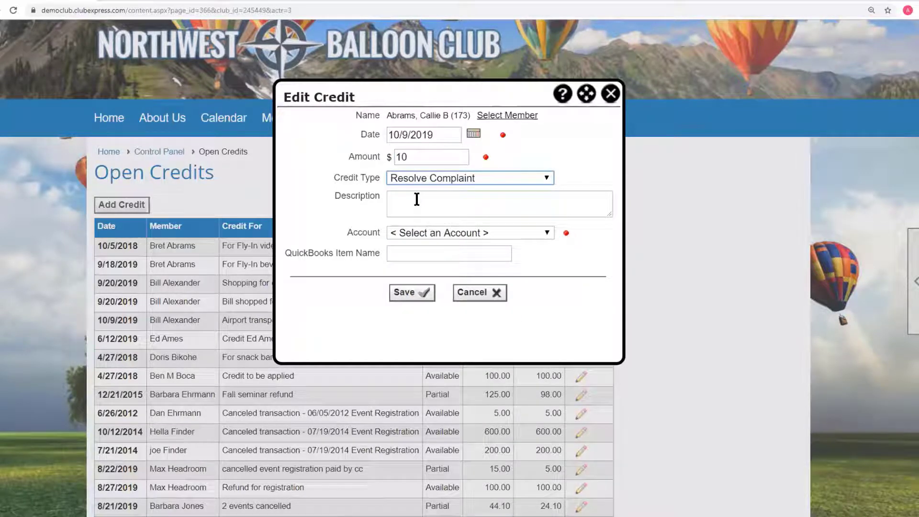
Step: Describe the credit as "too cold for her", assign the Annual Conference account, and save it
left_click(416, 199)
type("too cold")
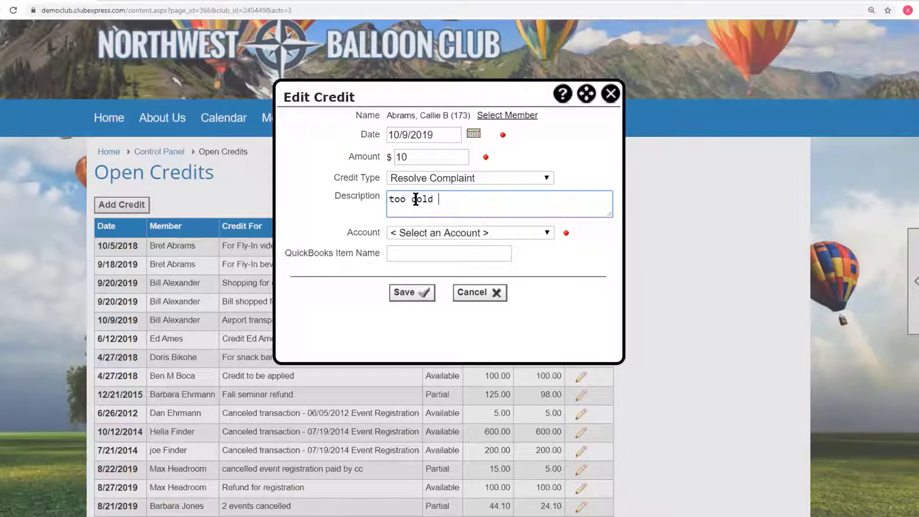
type(" for her")
left_click(463, 229)
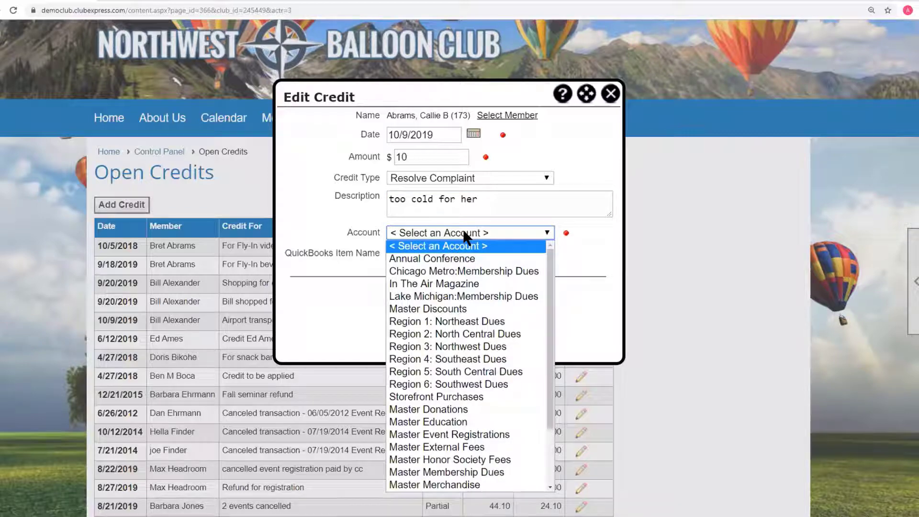
left_click(466, 258)
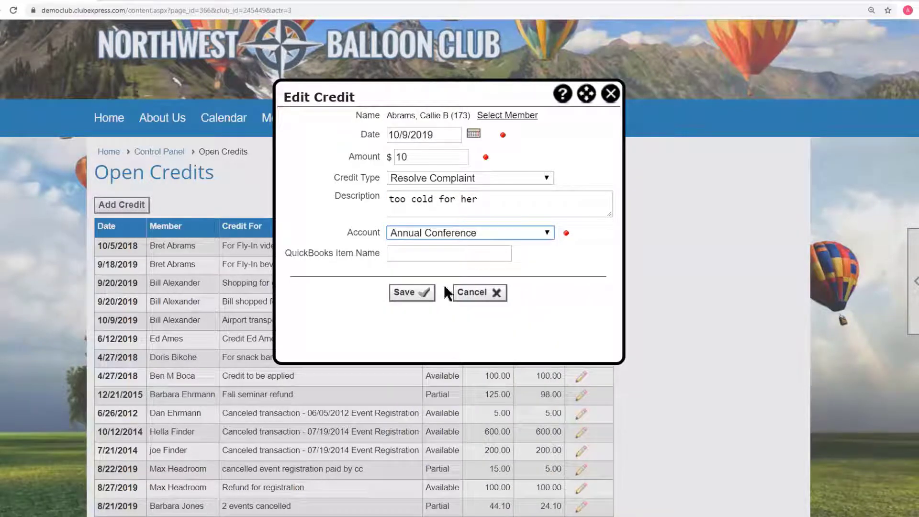
left_click(415, 291)
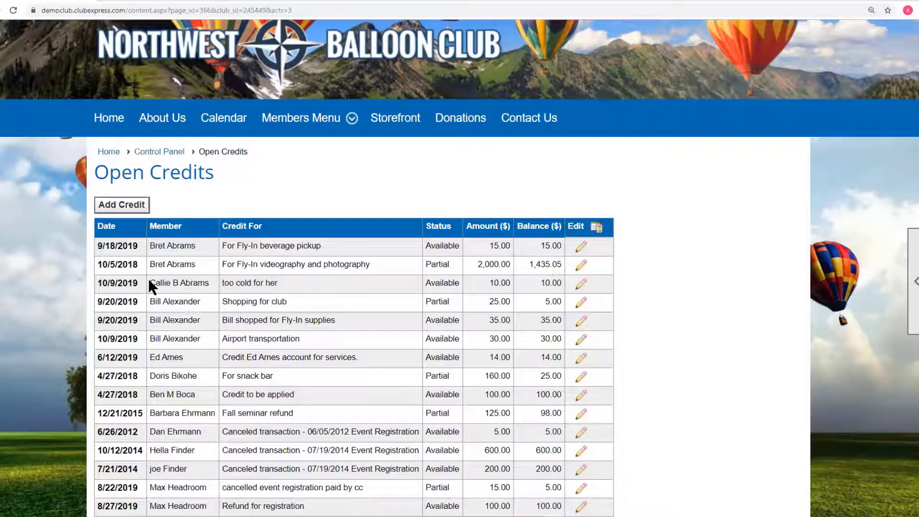
left_click_drag(149, 282, 207, 283)
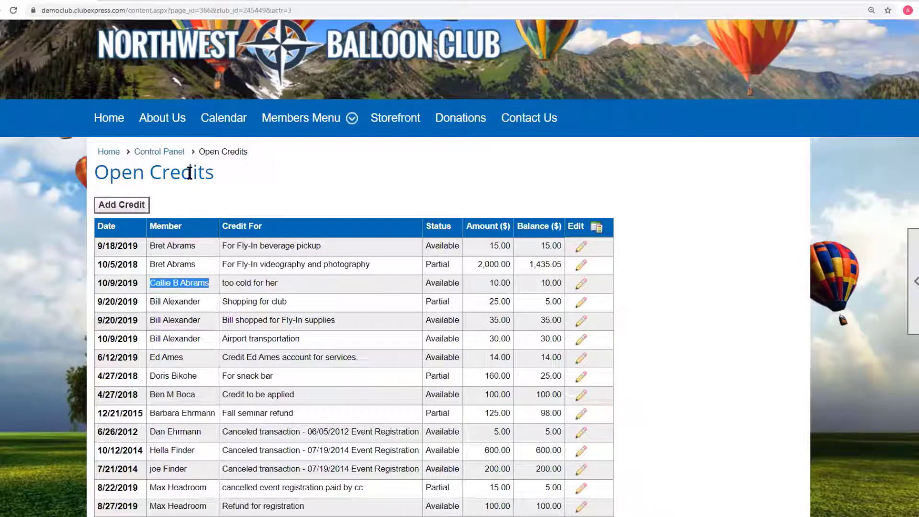
Step: Return to the Control Panel and open the Multiple Miscellaneous Charges page among the money functions
left_click(172, 152)
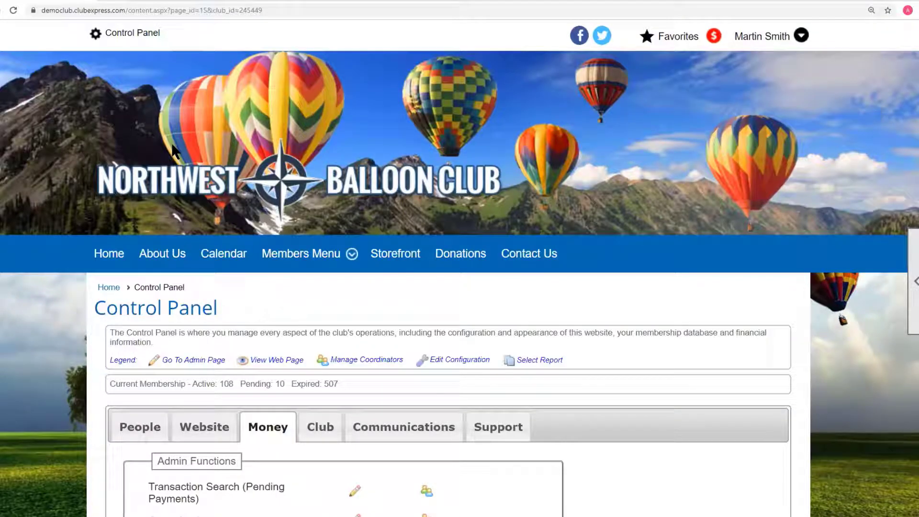
scroll(240, 370, "down", 4)
left_click(195, 344)
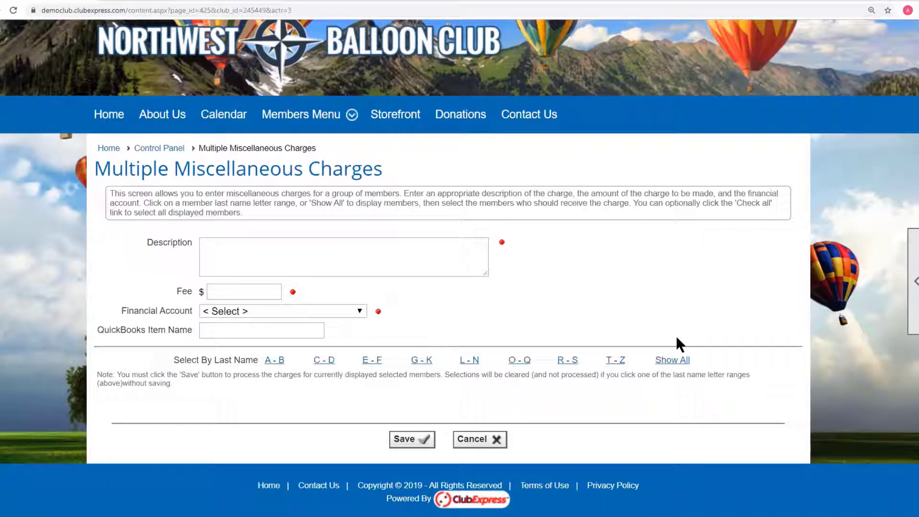
Step: Enter a "Building fund surcharge" with a fee of 35, assigned to the Master External Fees financial account
left_click(242, 251)
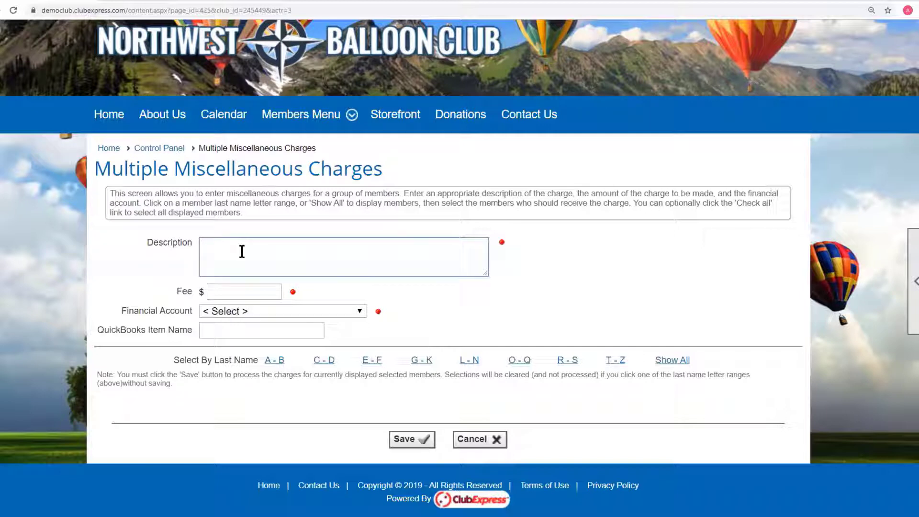
type("Building fund sur")
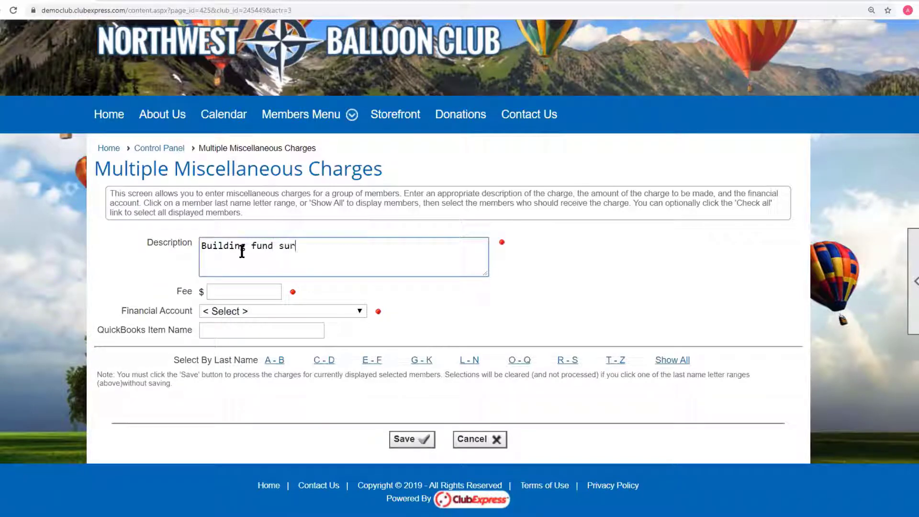
type("charge")
left_click(242, 290)
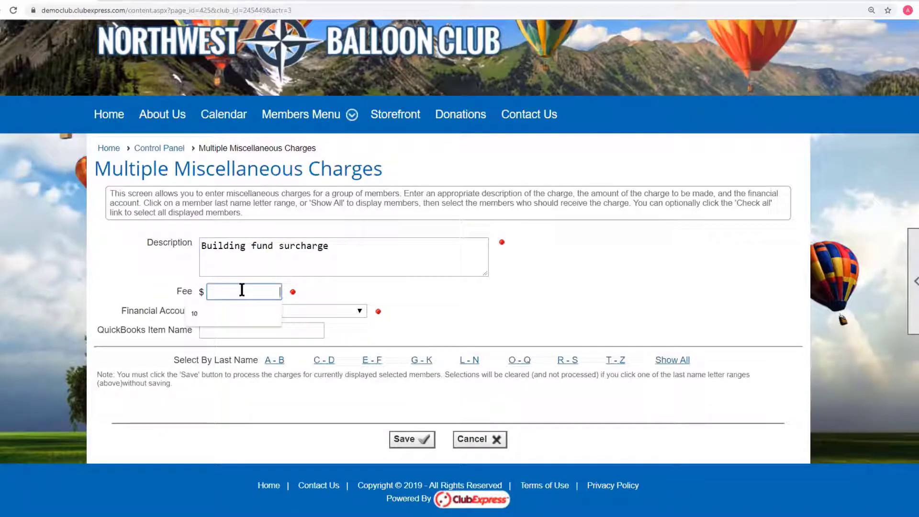
type("35")
left_click(268, 311)
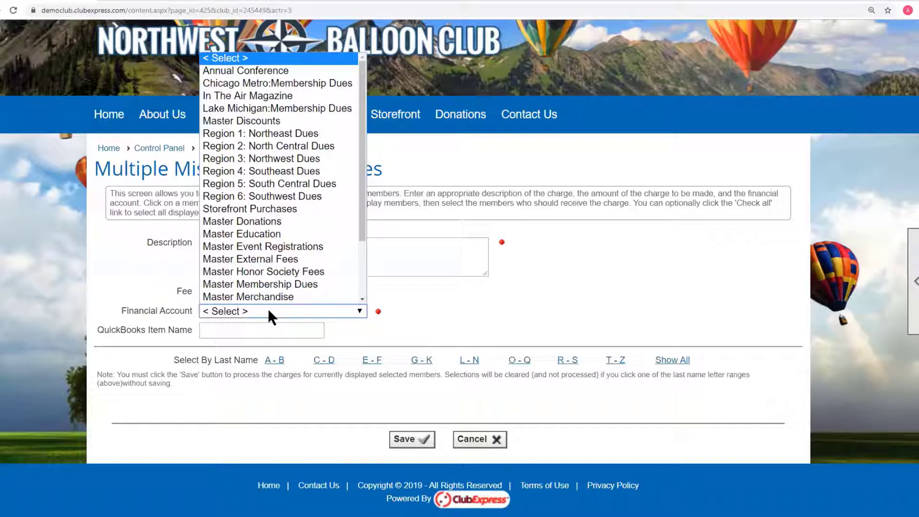
scroll(268, 302, "down", 1)
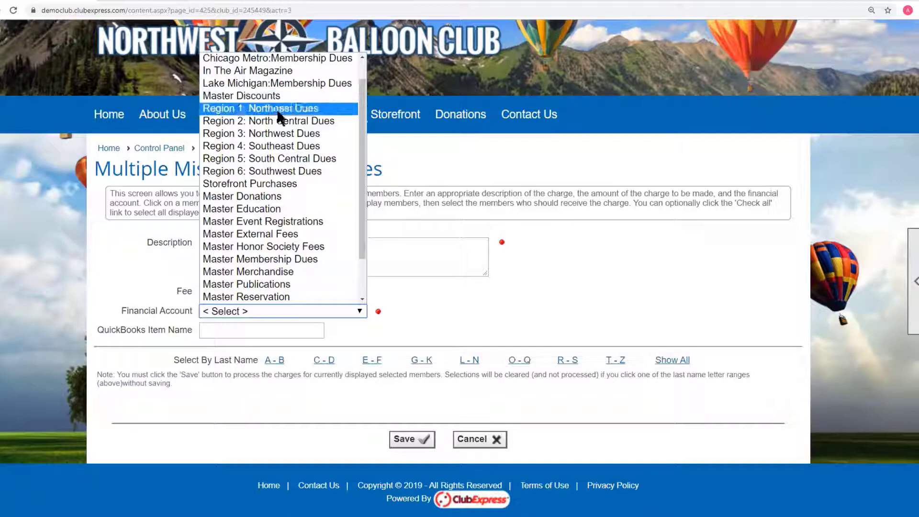
left_click(288, 233)
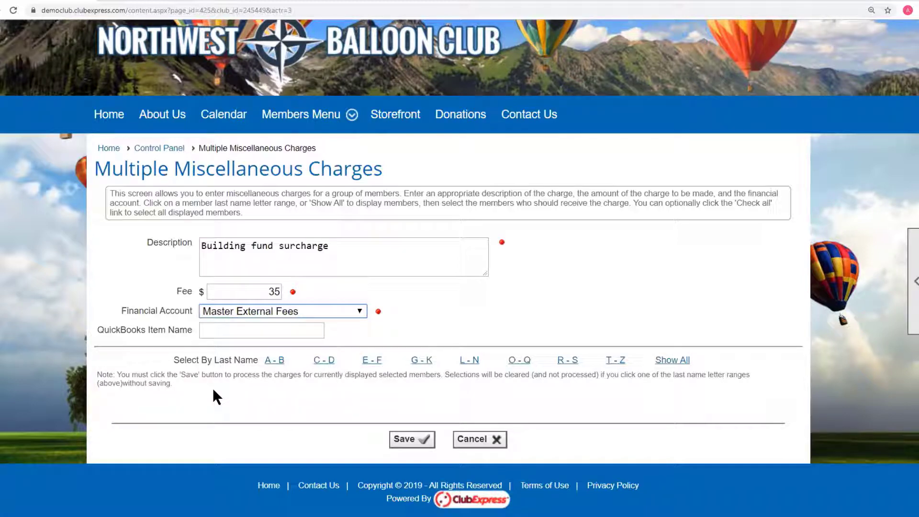
Step: List members with last names E - F, select the two members sharing a surname, and save their charges
left_click(366, 363)
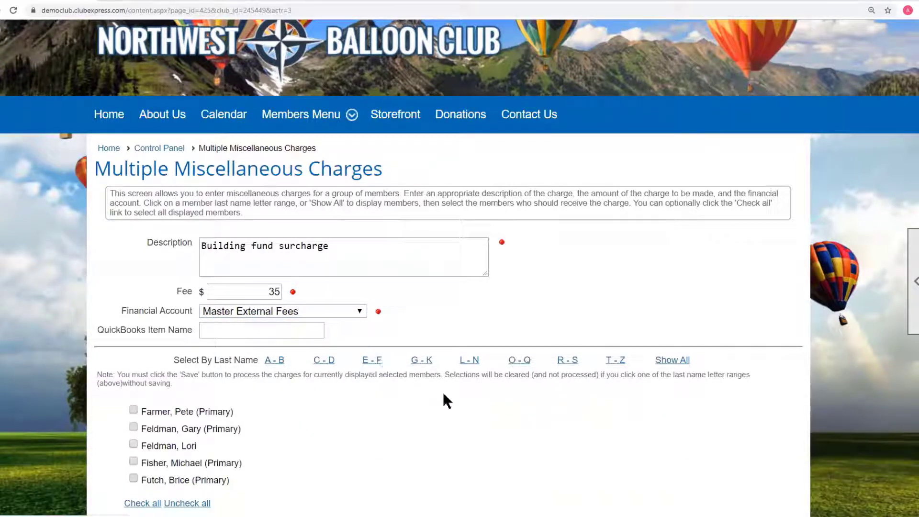
scroll(451, 392, "down", 2)
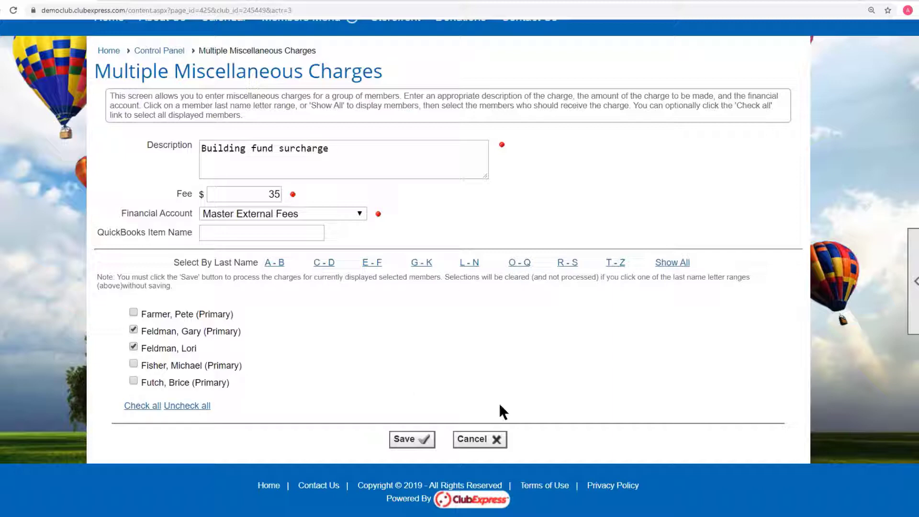
left_click(415, 442)
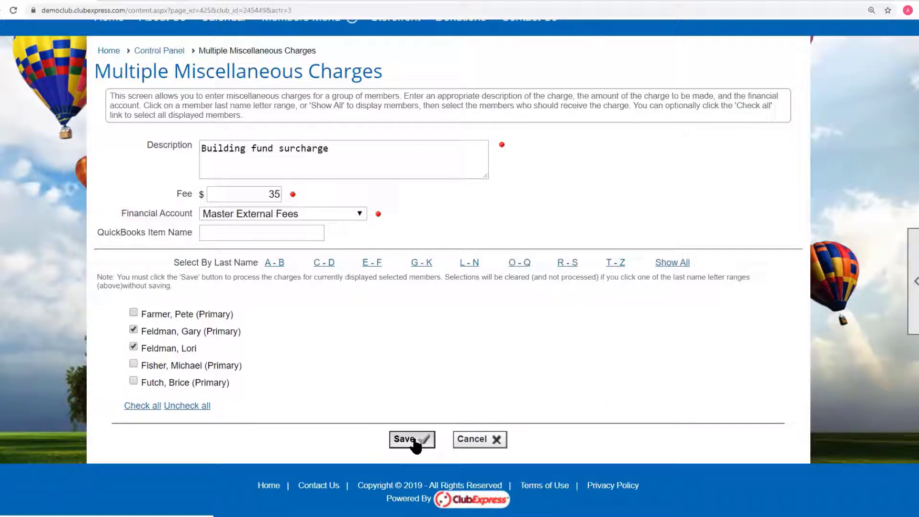
Step: List members with last names G - K and select the two members sharing a surname
left_click(421, 264)
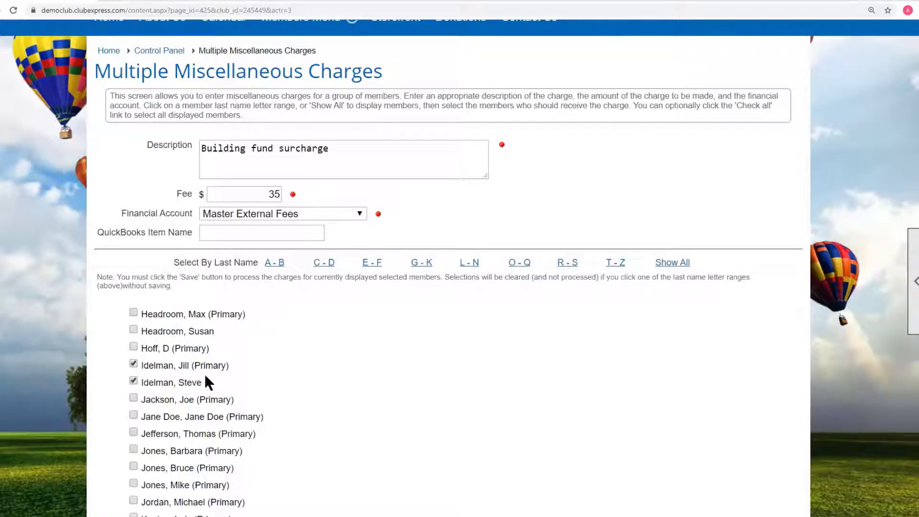
scroll(362, 372, "down", 3)
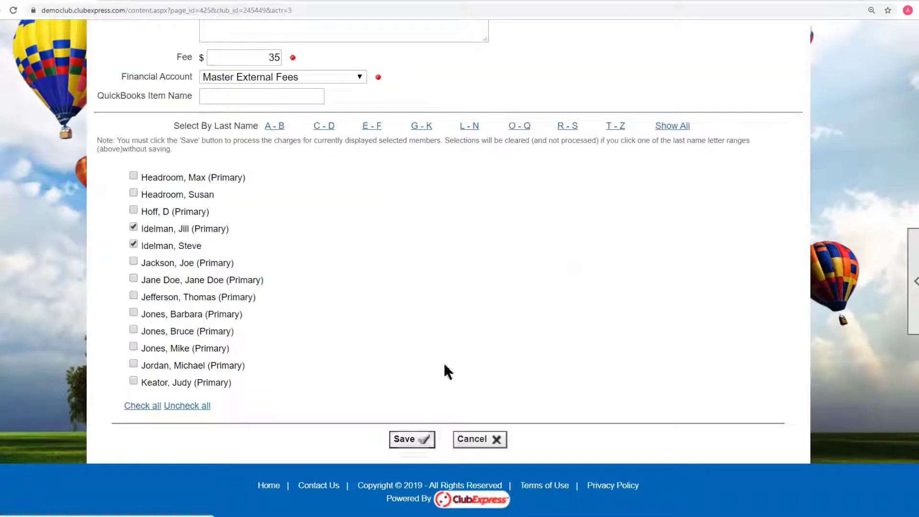
scroll(443, 362, "up", 3)
Step: Revisit the E - F and G - K member lists to check whether the earlier selections are kept
left_click(366, 278)
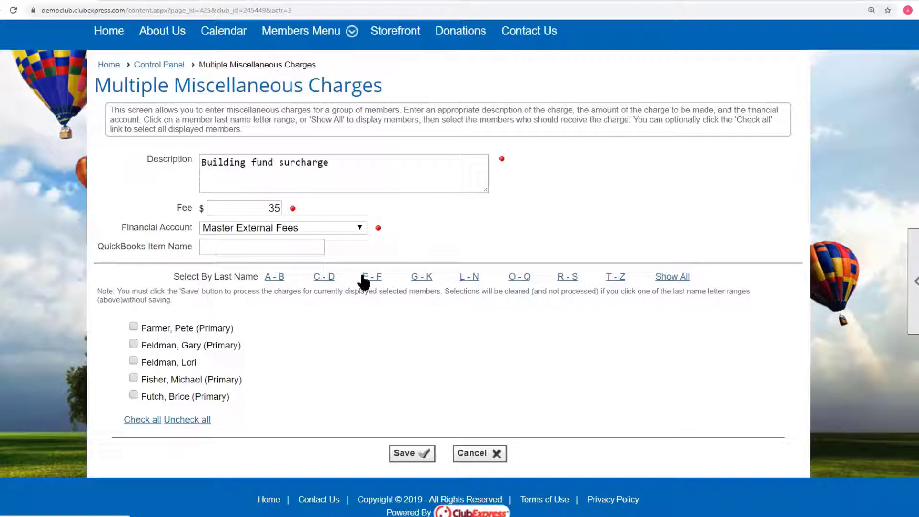
left_click(416, 278)
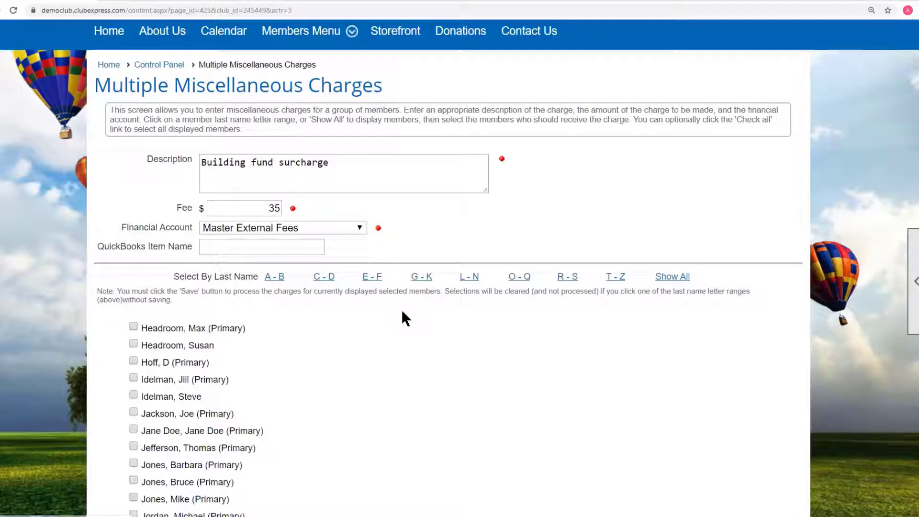
scroll(401, 309, "down", 3)
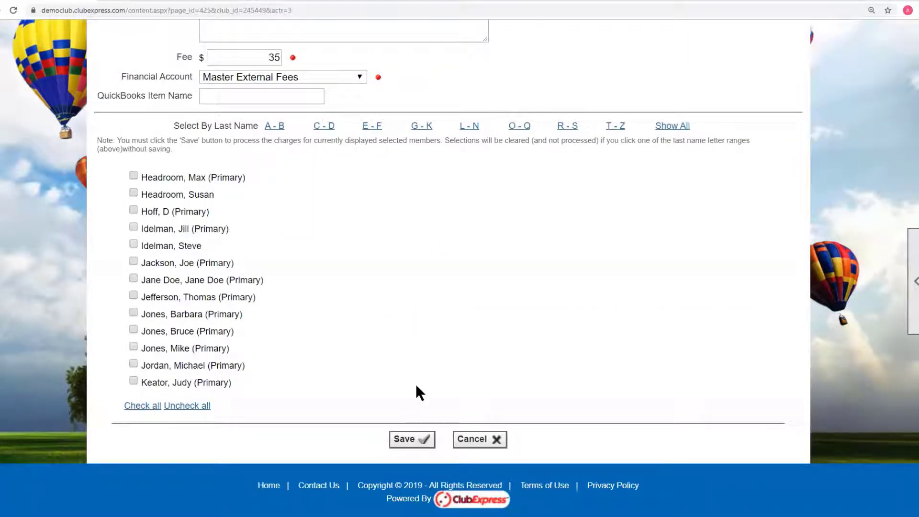
scroll(416, 385, "up", 2)
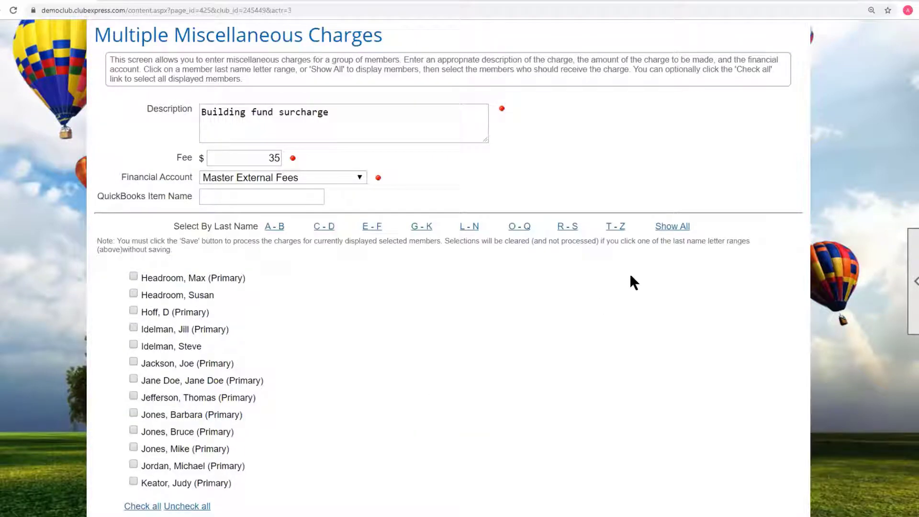
Step: List all members, select five near the start of the list, and save and confirm their Building fund surcharge
left_click(683, 230)
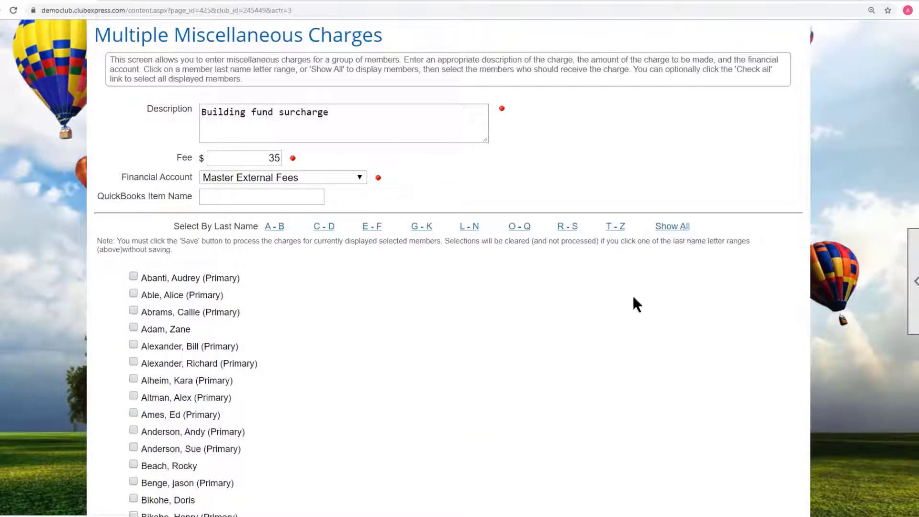
scroll(632, 295, "down", 2)
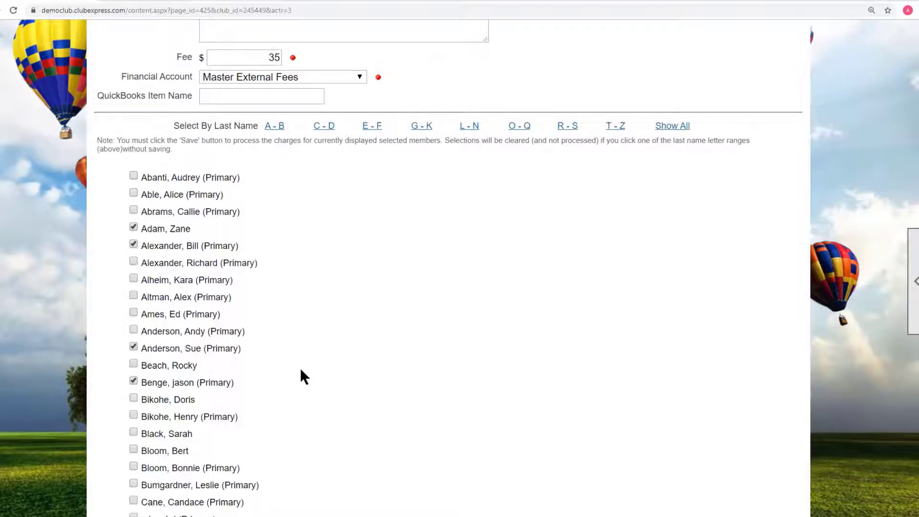
scroll(300, 373, "down", 4)
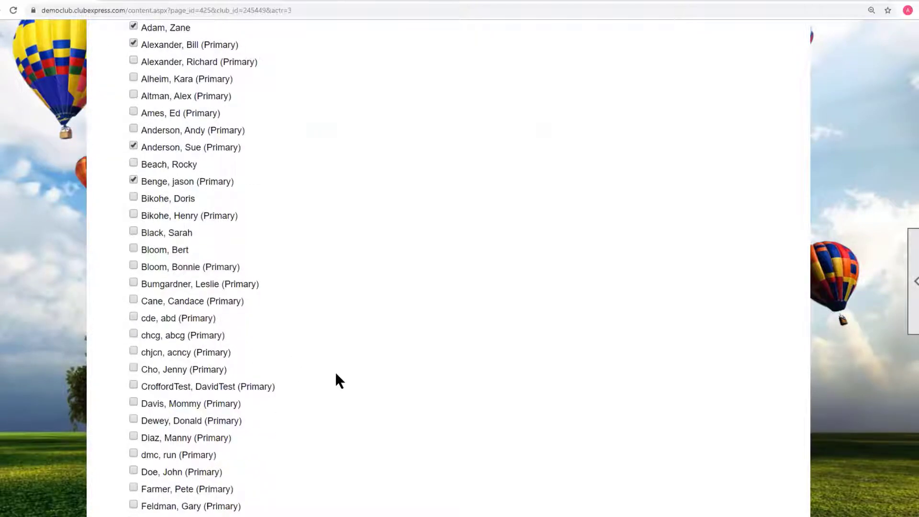
scroll(335, 374, "up", 5)
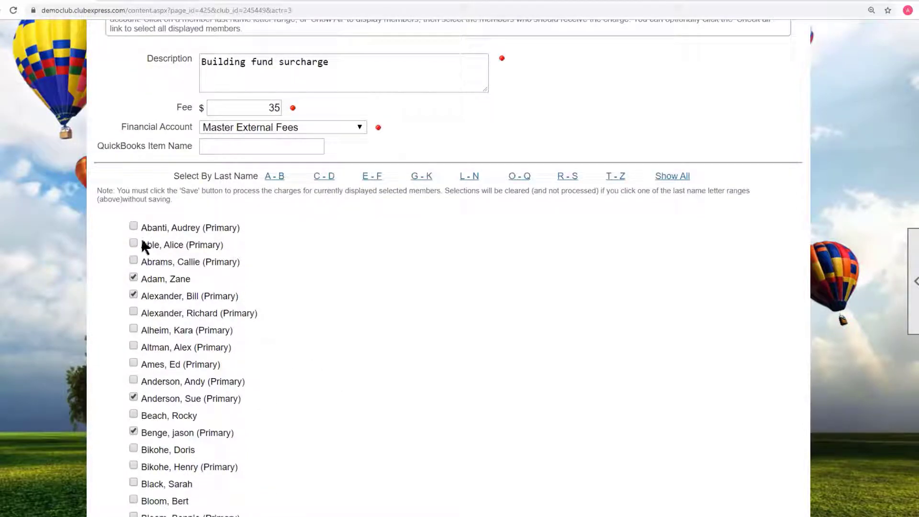
left_click(133, 225)
scroll(523, 287, "down", 13)
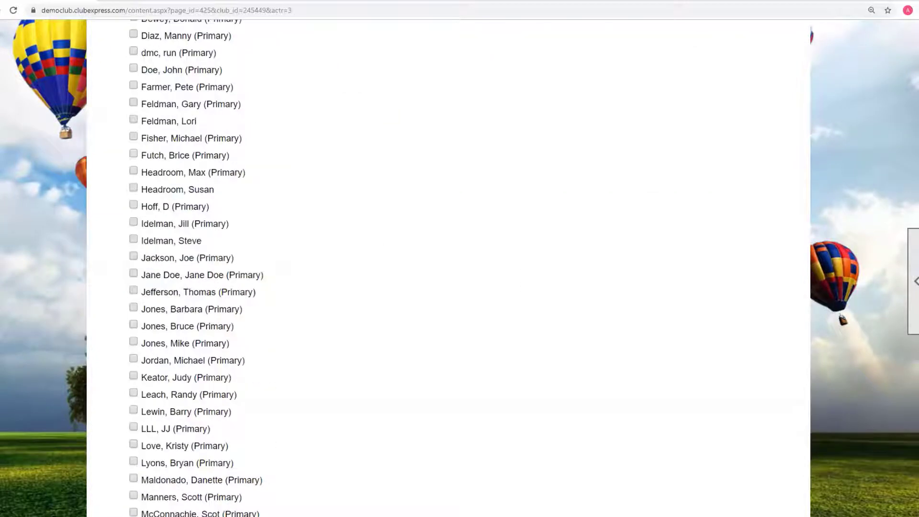
scroll(574, 464, "down", 20)
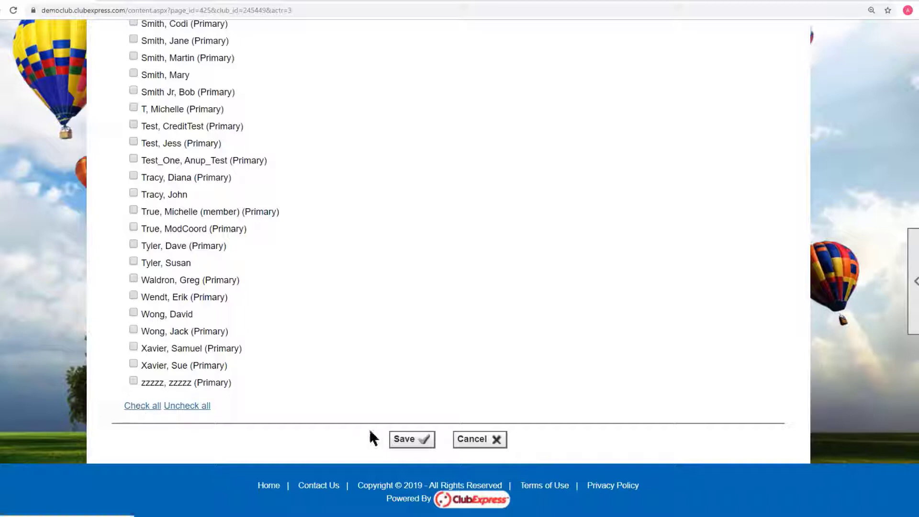
left_click(411, 443)
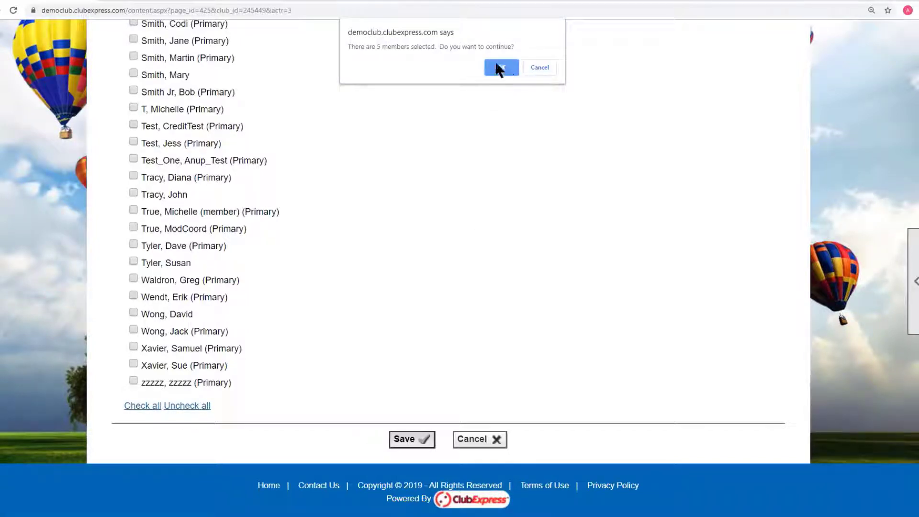
left_click(496, 70)
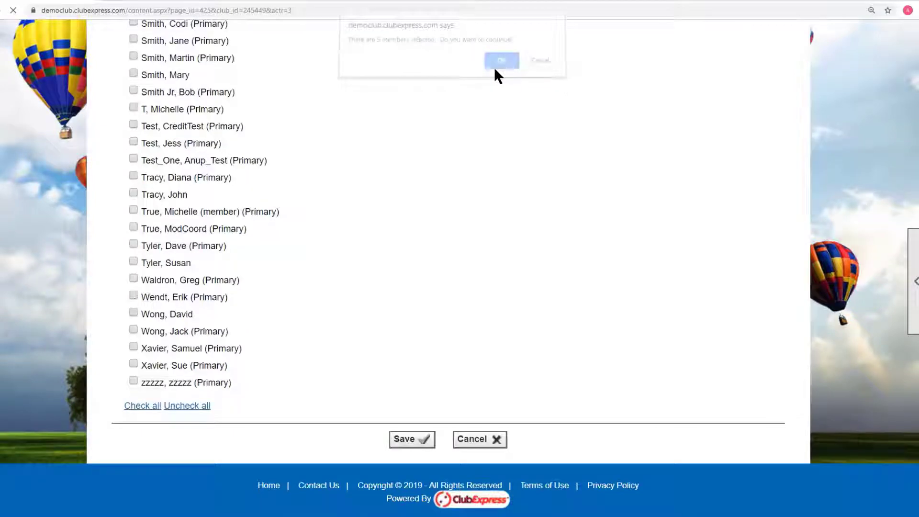
left_click(551, 233)
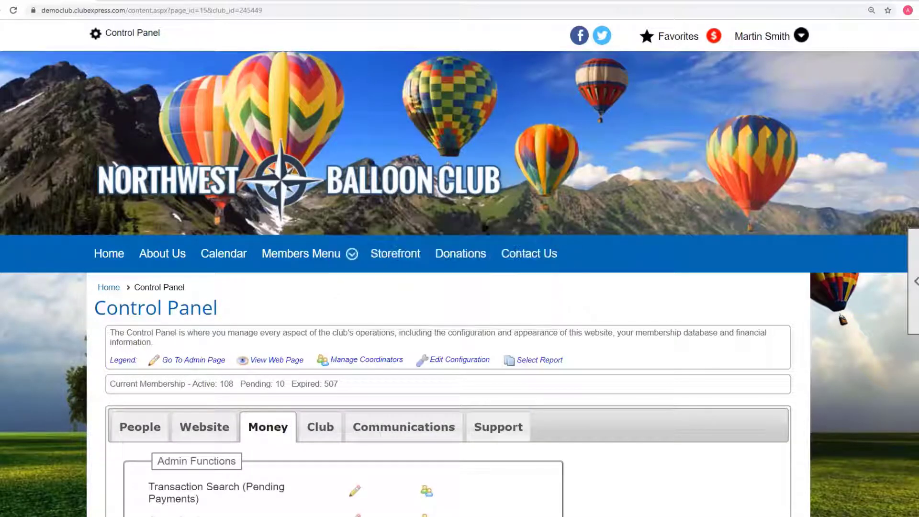
Step: Open the Member Manager from the Control Panel's people functions and view the first listed member's payments
scroll(152, 287, "down", 1)
scroll(152, 287, "down", 2)
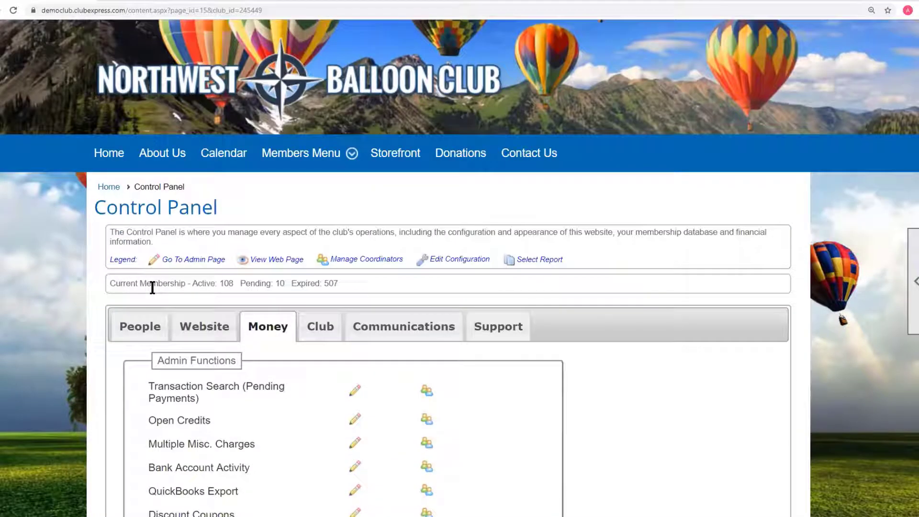
scroll(152, 286, "down", 1)
left_click(144, 277)
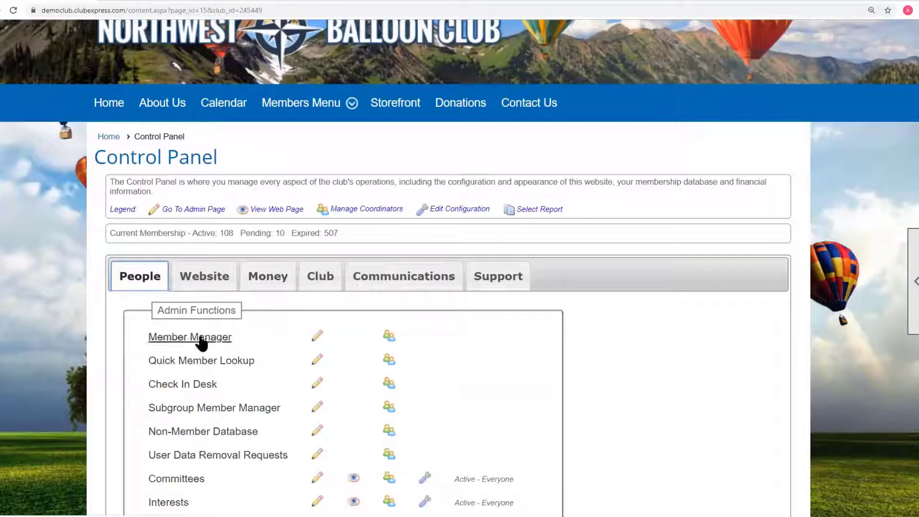
left_click(165, 338)
scroll(617, 258, "down", 5)
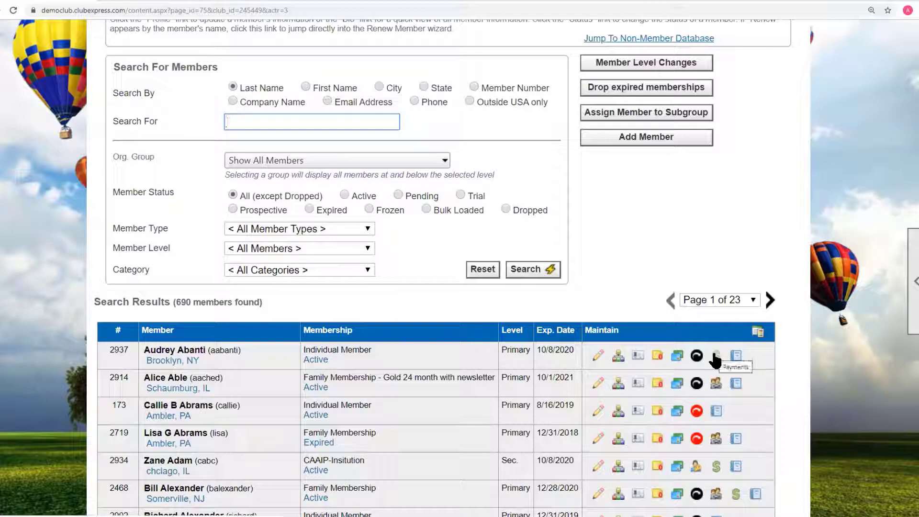
left_click(715, 356)
scroll(662, 310, "down", 4)
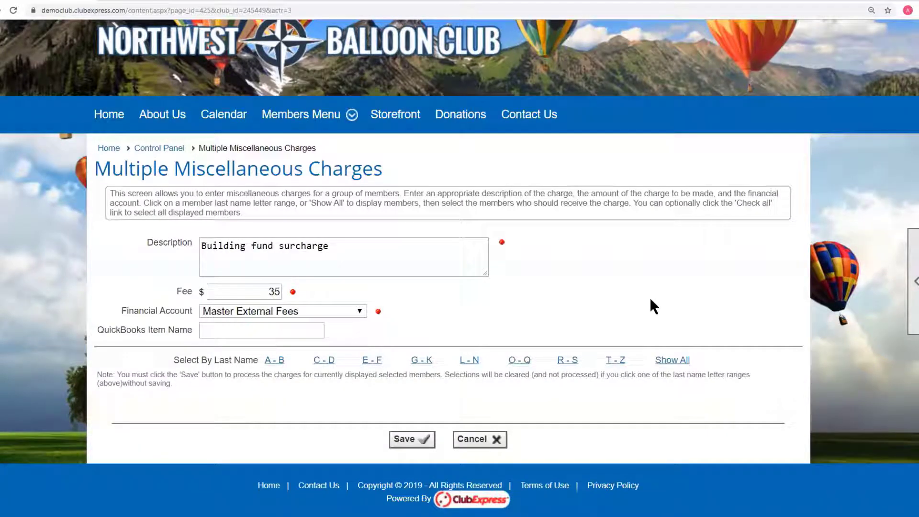
Step: Return to the Control Panel's money functions and start a Trans/Payments By Acct report using the User Transactions By Account variation
left_click(160, 148)
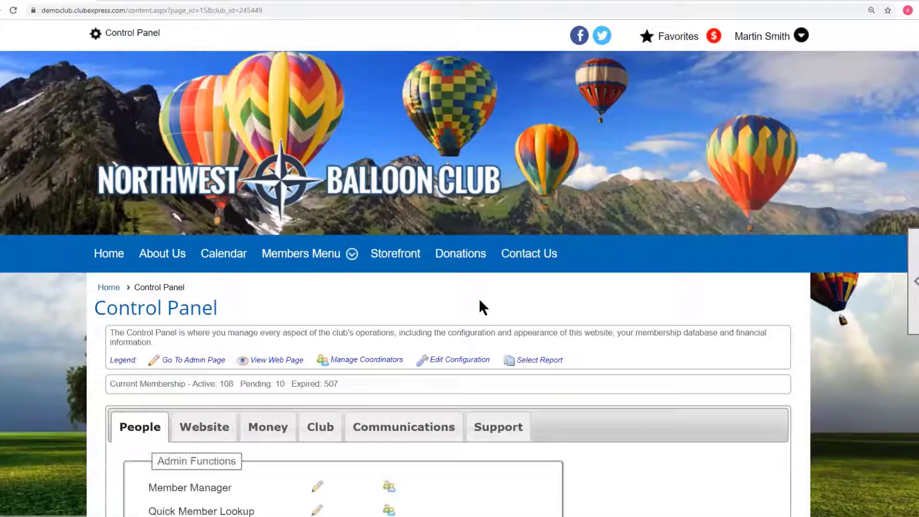
scroll(479, 298, "down", 4)
left_click(289, 226)
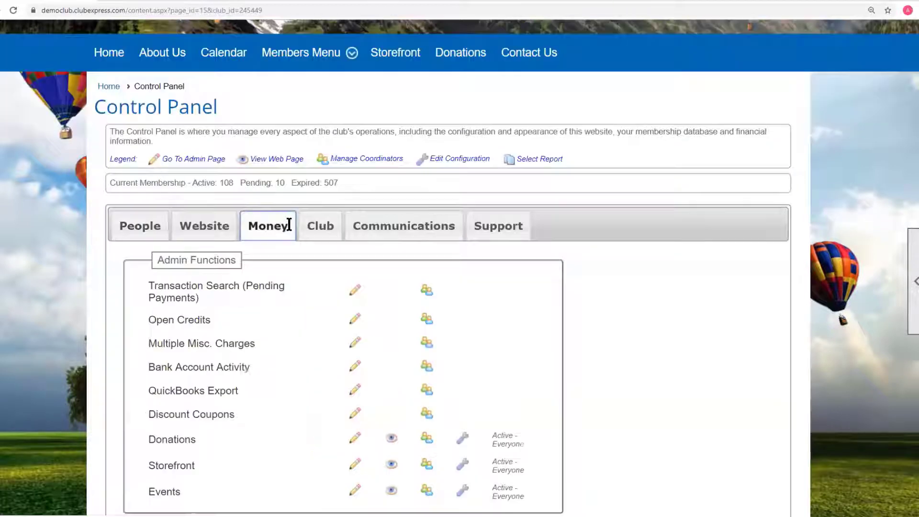
scroll(687, 275, "down", 1)
scroll(685, 270, "down", 5)
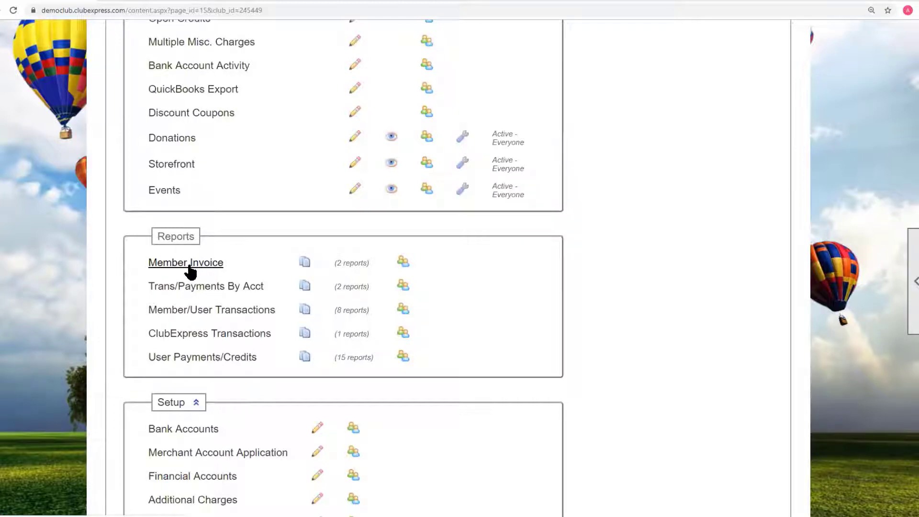
left_click(209, 287)
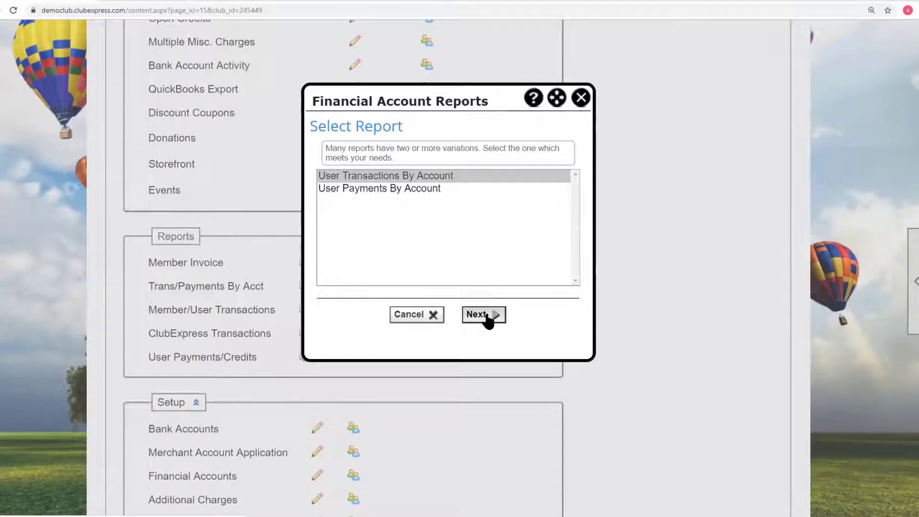
left_click(484, 316)
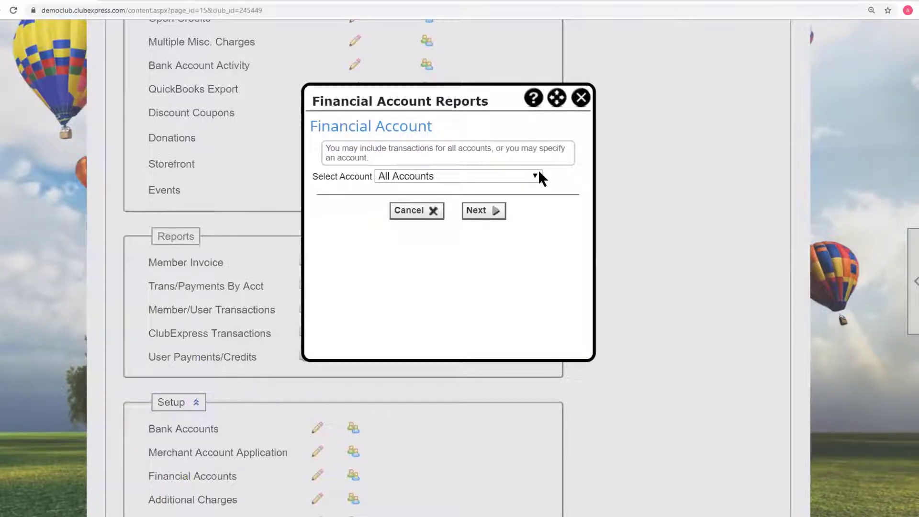
Step: Switch to the YouTube tutorials on managing payments and on bank and financial accounts, and return to the report setup
left_click(153, 2)
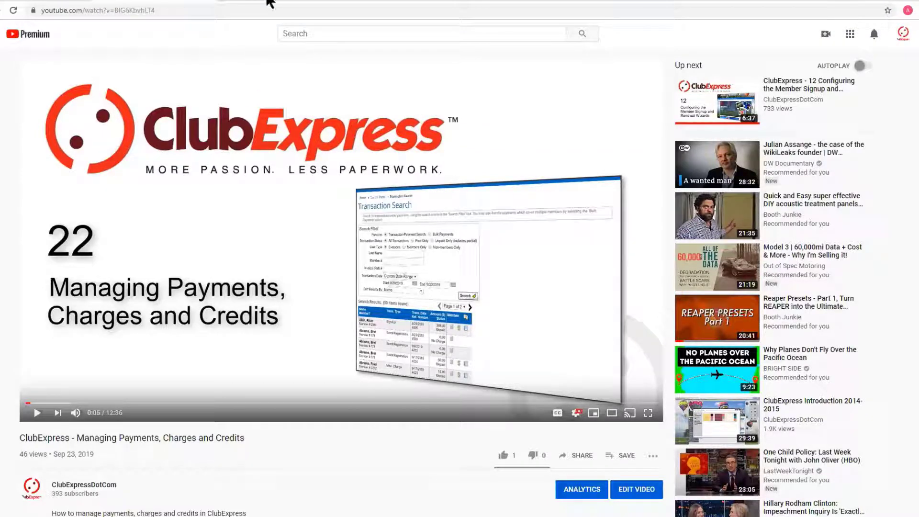
left_click(268, 2)
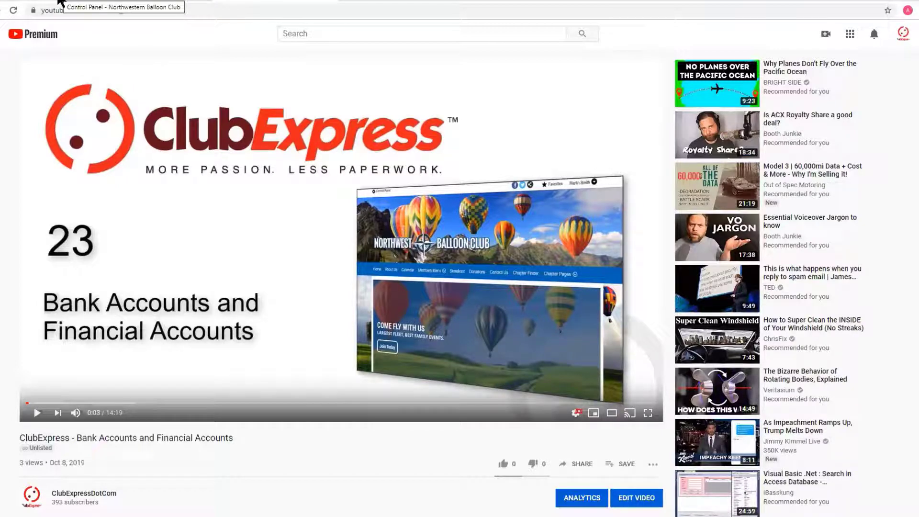
left_click(60, 2)
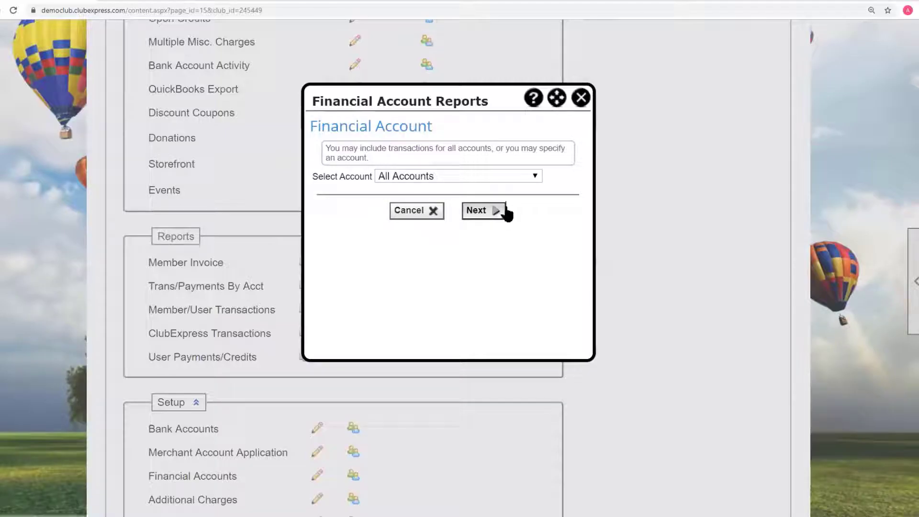
Step: Generate the User Transactions By Account report for All Accounts
left_click(484, 211)
left_click(483, 303)
left_click(490, 301)
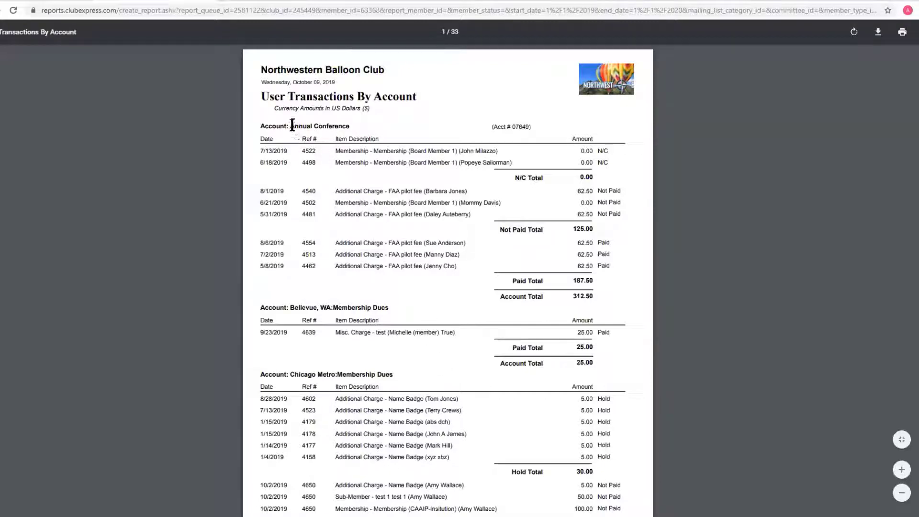
Step: Examine the Annual Conference, Bellevue and Chicago Metro account sections in the report, and return to the Control Panel
left_click_drag(288, 126, 351, 125)
left_click_drag(320, 307, 424, 311)
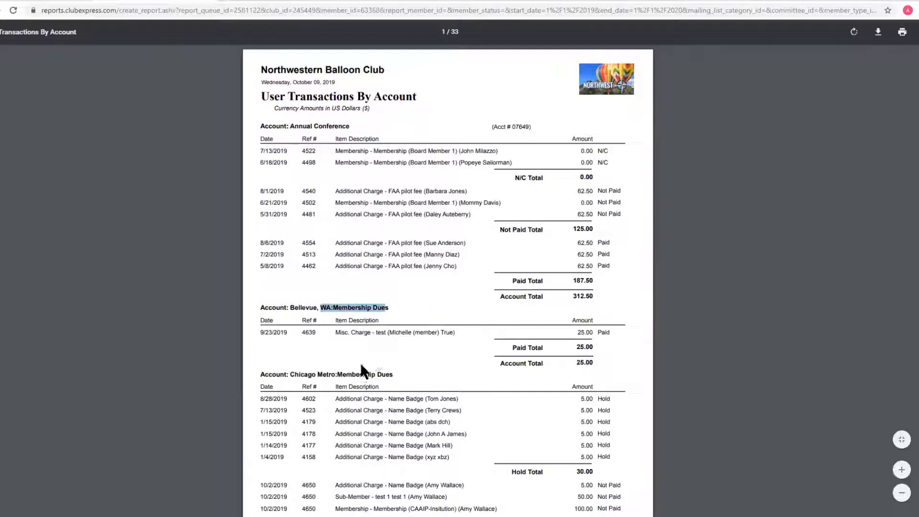
left_click_drag(289, 374, 410, 375)
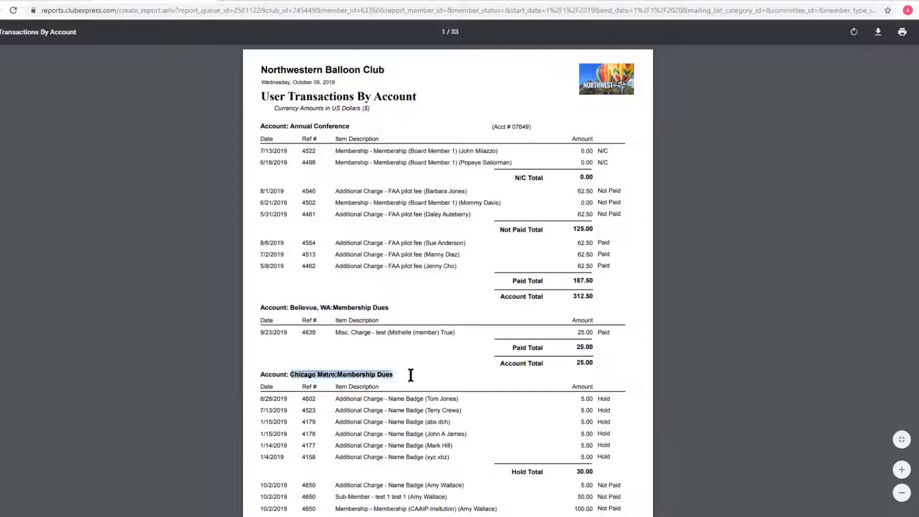
left_click(209, 2)
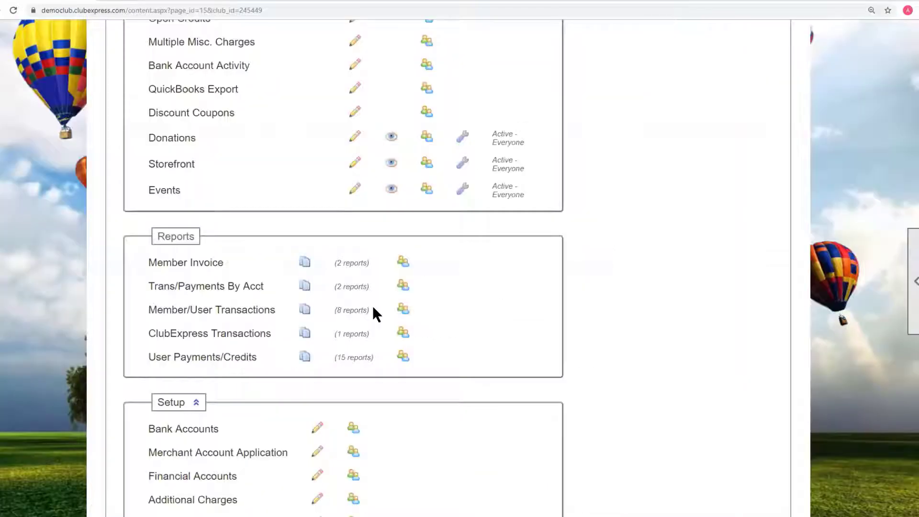
Step: Review the report variations offered for Member/User Transactions, ClubExpress Transactions and User Payments/Credits without running any
left_click(305, 312)
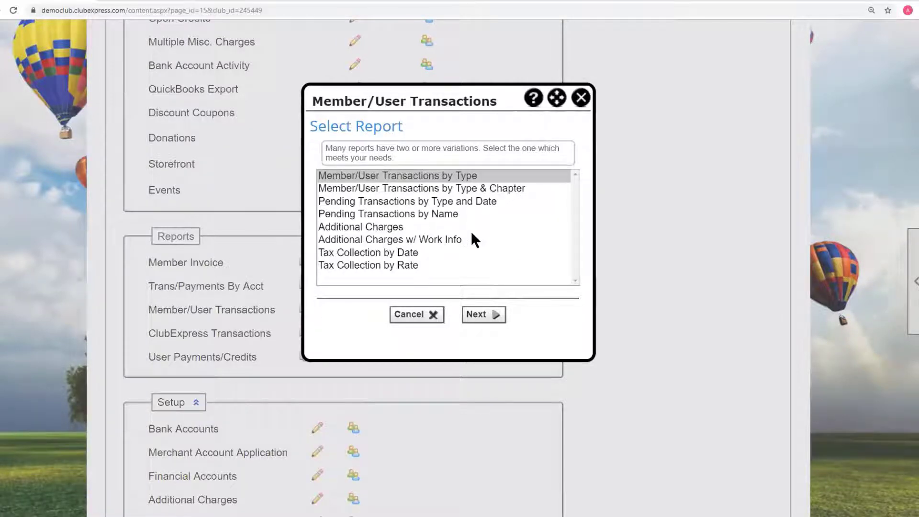
left_click(580, 98)
left_click(304, 334)
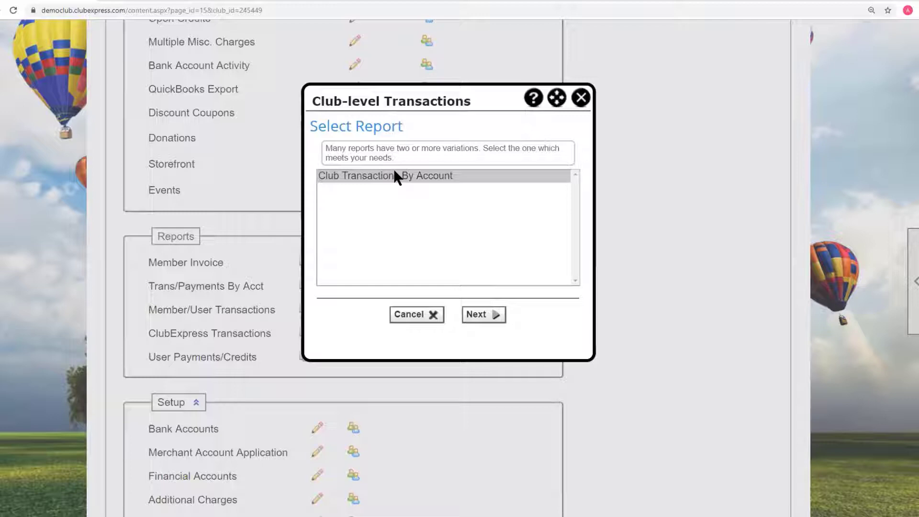
left_click(580, 97)
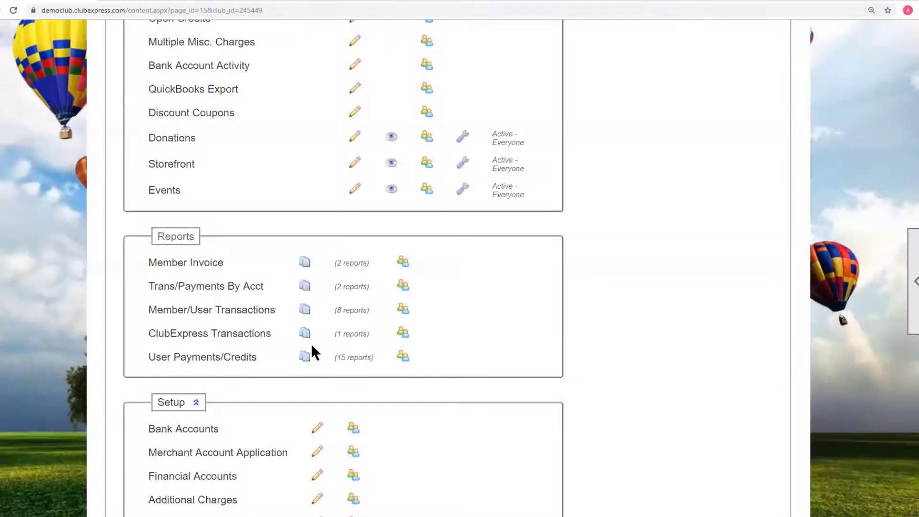
left_click(305, 356)
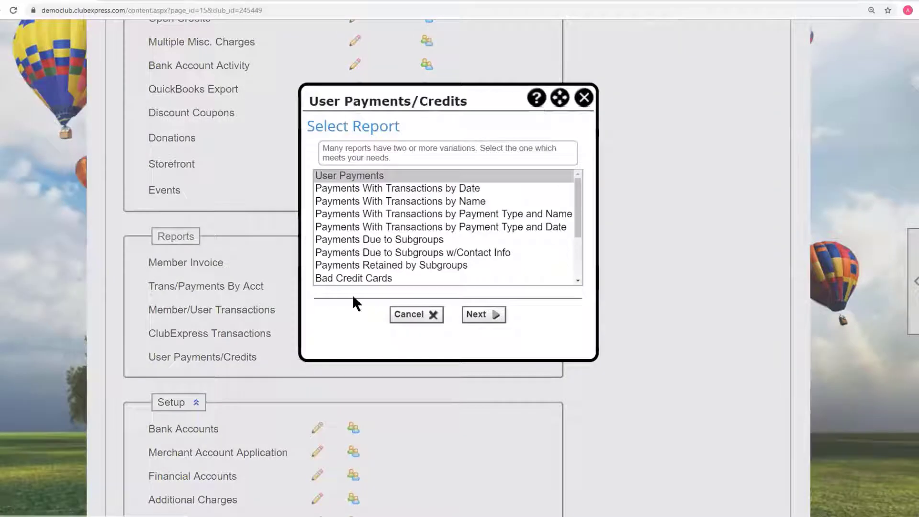
left_click_drag(576, 199, 592, 144)
left_click(583, 96)
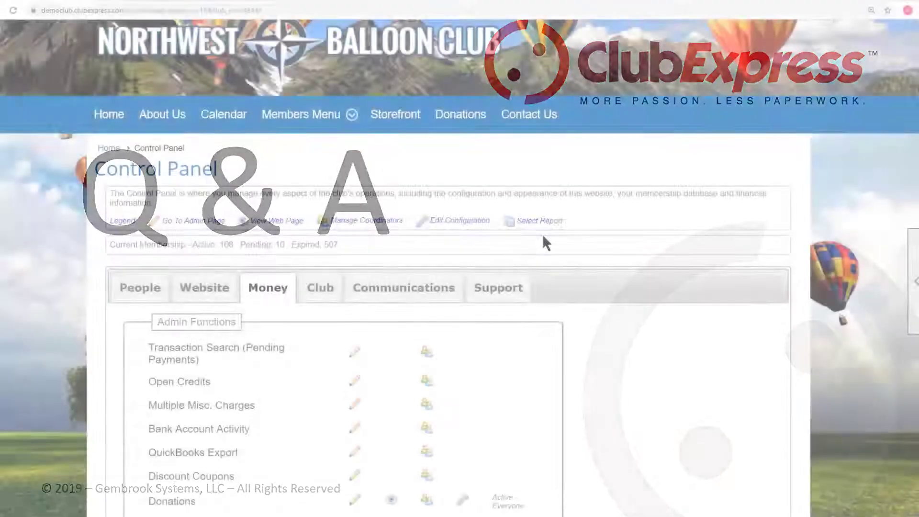
Step: View the club's Bank Accounts setup and return to the Control Panel
scroll(544, 233, "down", 10)
scroll(169, 351, "down", 3)
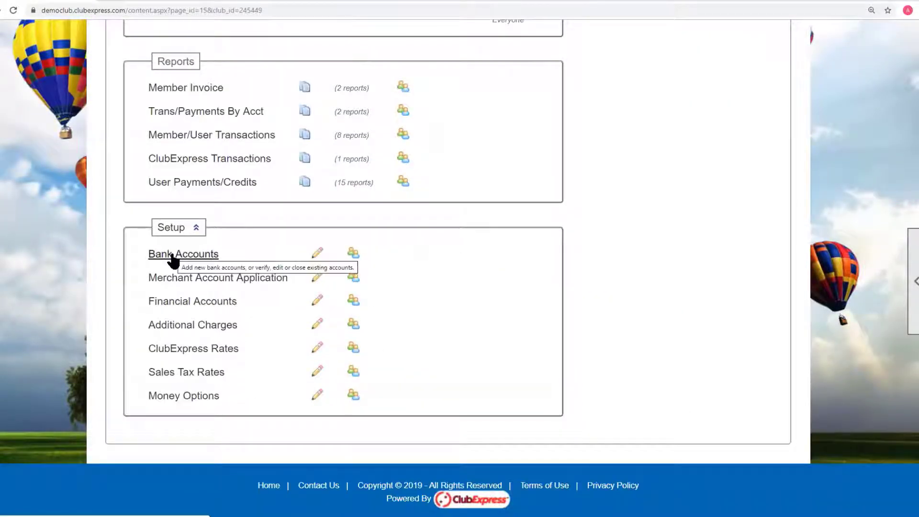
left_click(173, 258)
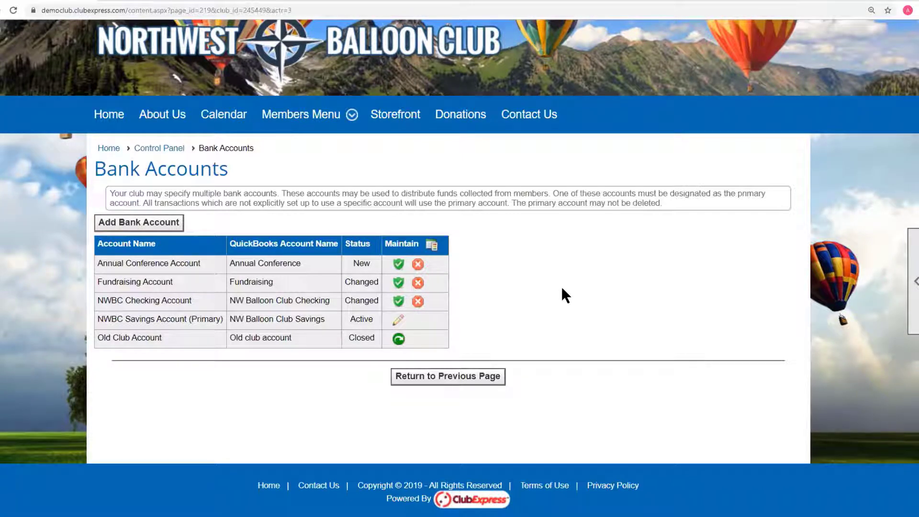
key("alt+Left")
Step: Open the Financial Accounts setup and view the list of club accounts
scroll(561, 286, "down", 10)
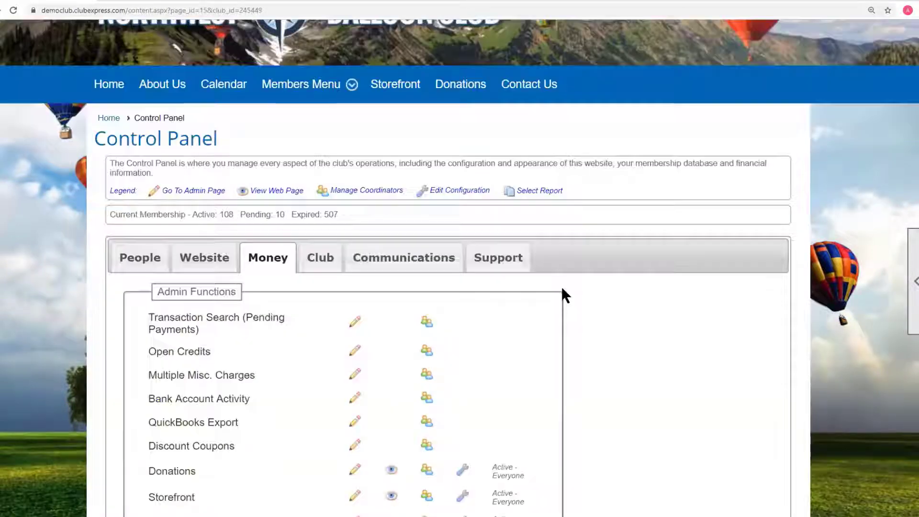
left_click(201, 302)
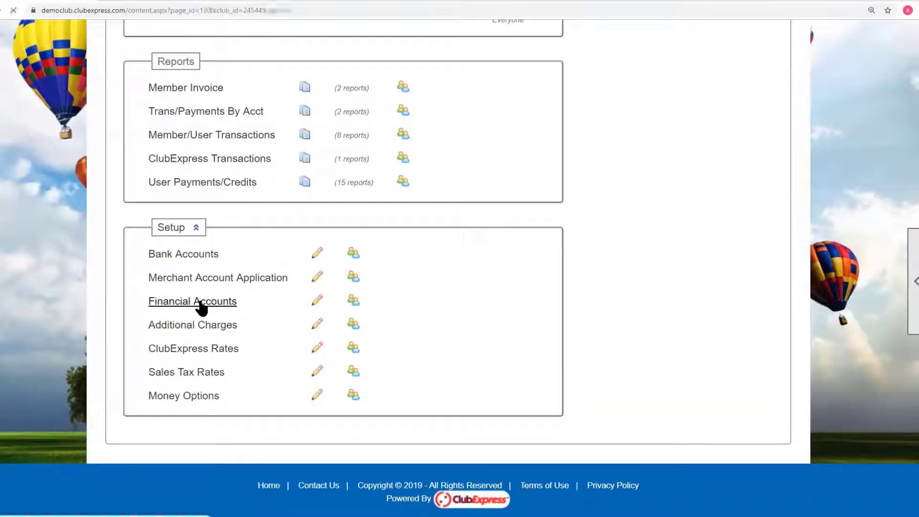
scroll(667, 300, "down", 6)
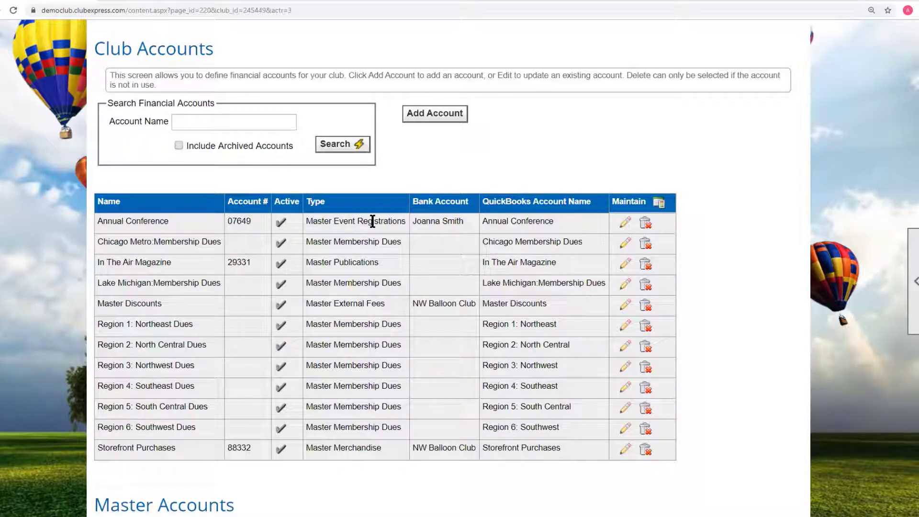
Step: Try setting the Annual Conference financial account's bank account to < Use Primary Account >, and close the account without saving
left_click(625, 222)
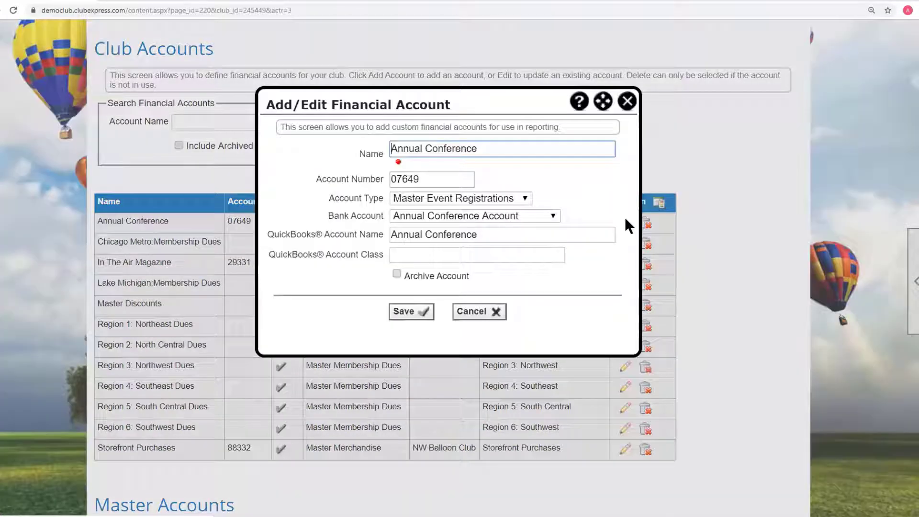
left_click(553, 218)
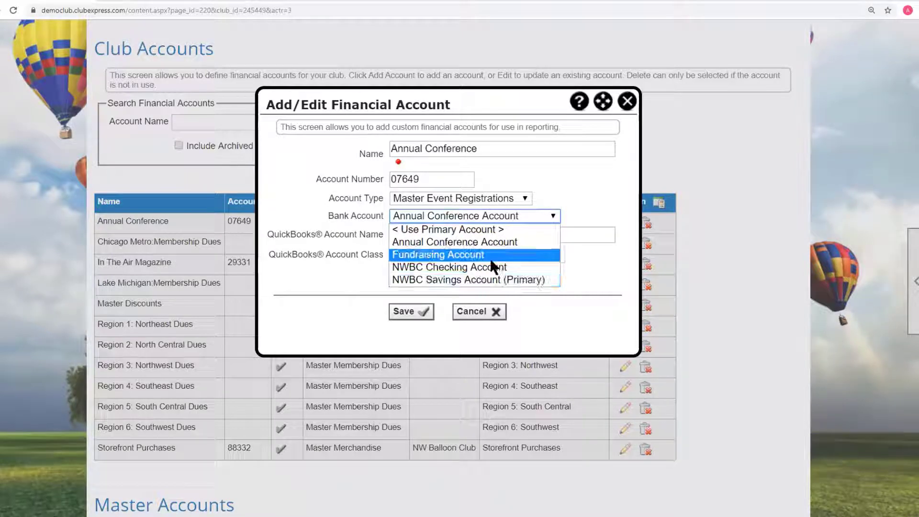
left_click(489, 231)
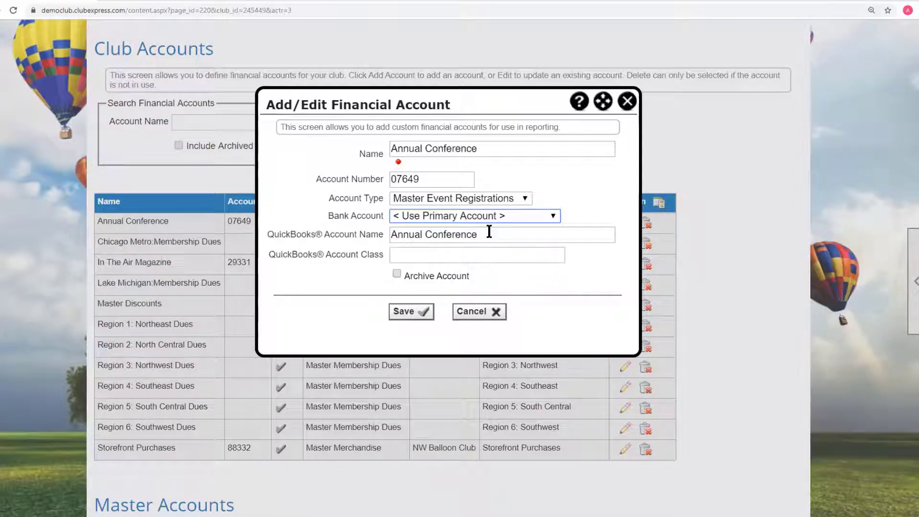
left_click(626, 101)
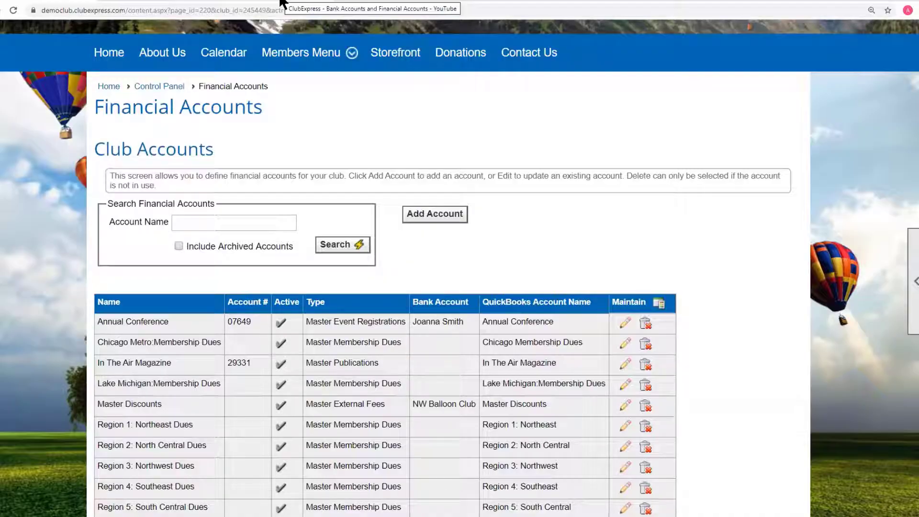
Step: View the YouTube pages for the Bank Accounts and Financial Accounts and Managing Payments videos, and return to the Financial Accounts page
left_click(280, 3)
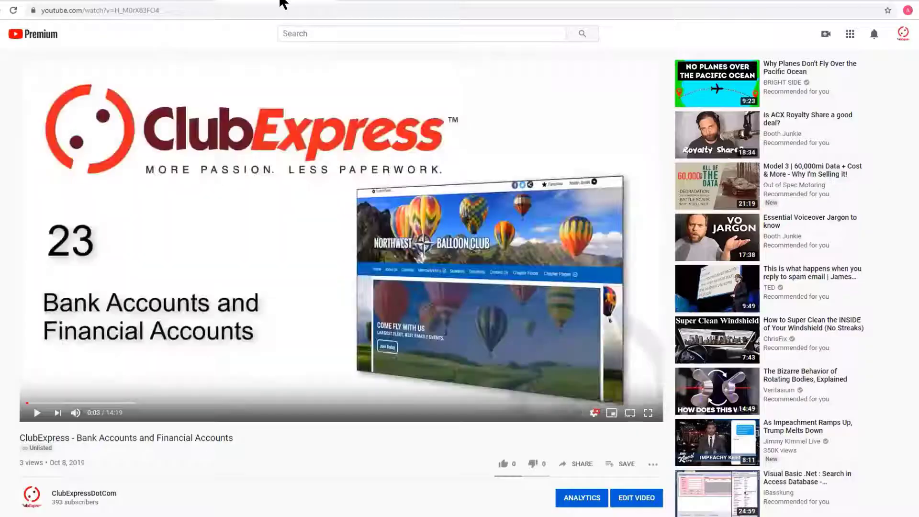
left_click(179, 4)
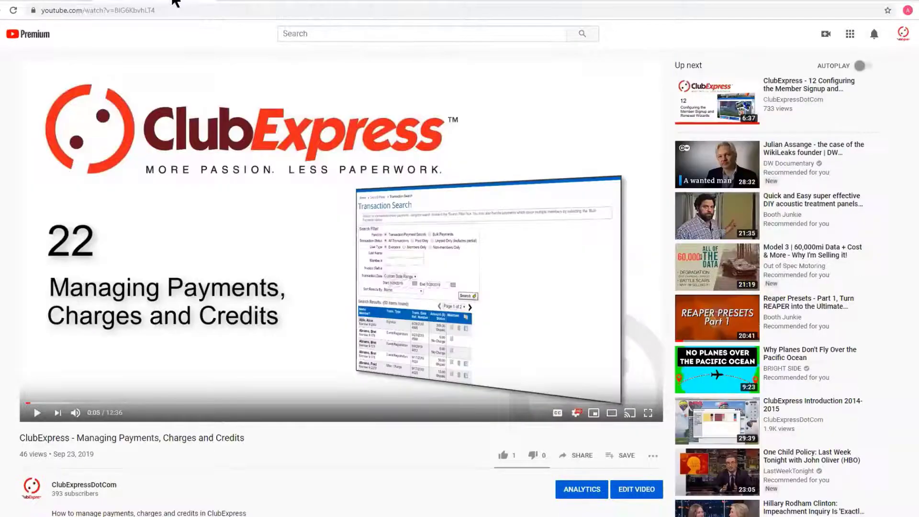
left_click(54, 2)
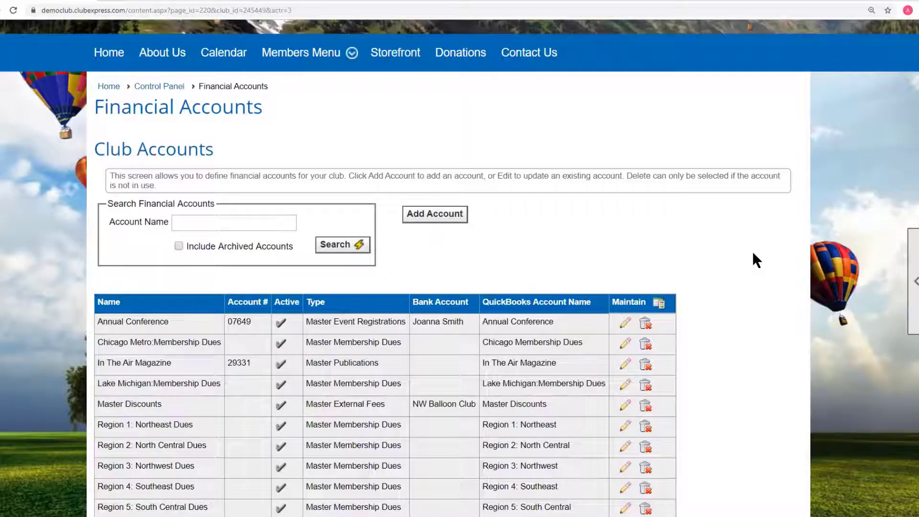
Step: Return from Financial Accounts to the Control Panel and show the People admin functions
left_click(163, 87)
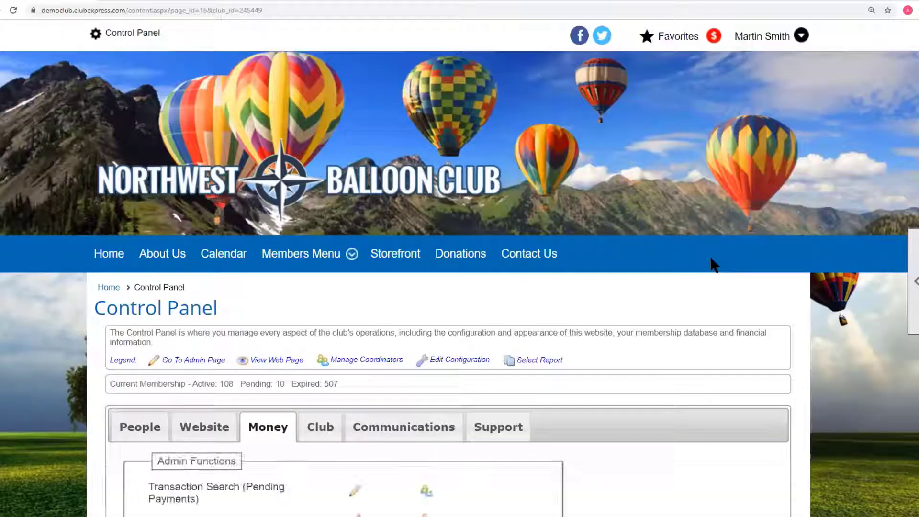
scroll(713, 263, "down", 4)
scroll(710, 258, "down", 1)
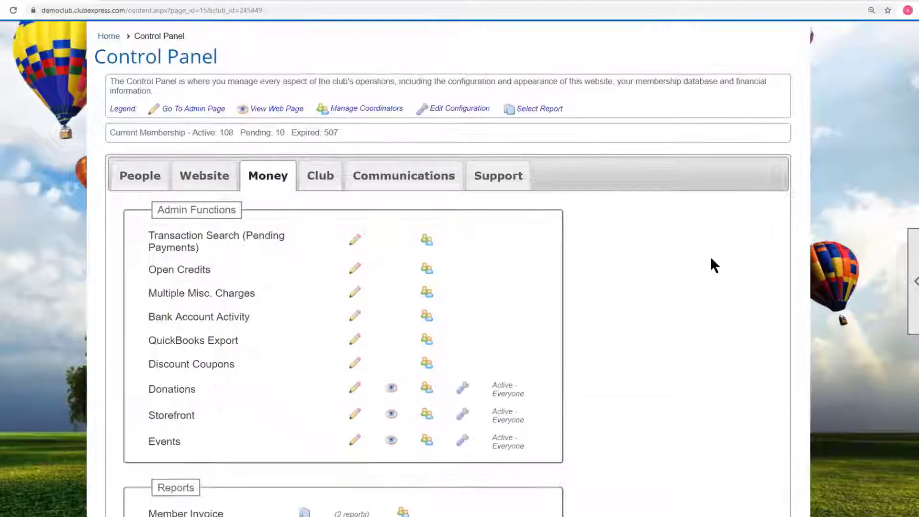
left_click(148, 184)
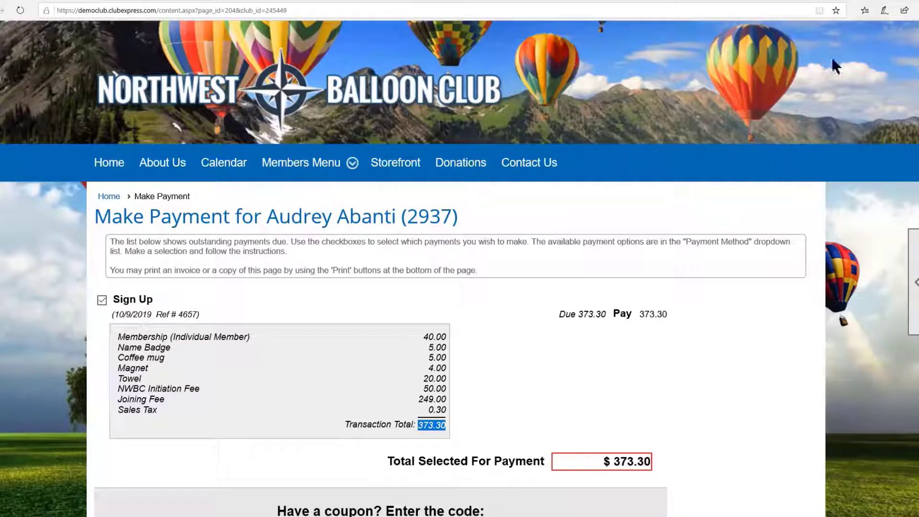
Step: Switch to the member's browser session, refresh the Make Payment page and review the outstanding Misc. Charge
scroll(830, 56, "up", 2)
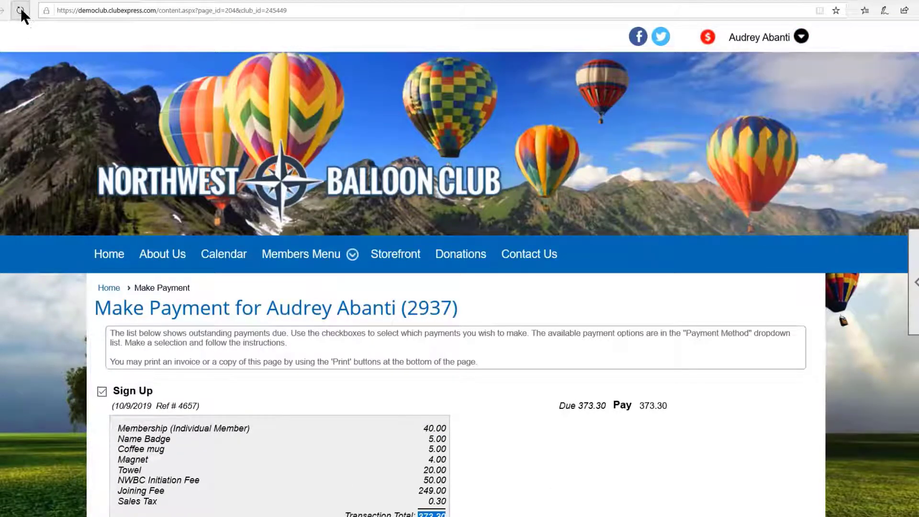
left_click(20, 10)
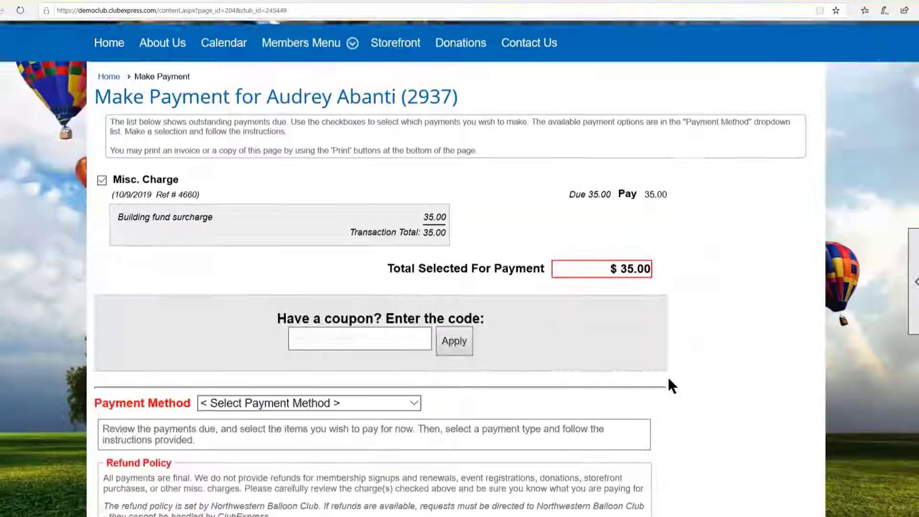
scroll(195, 197, "down", 3)
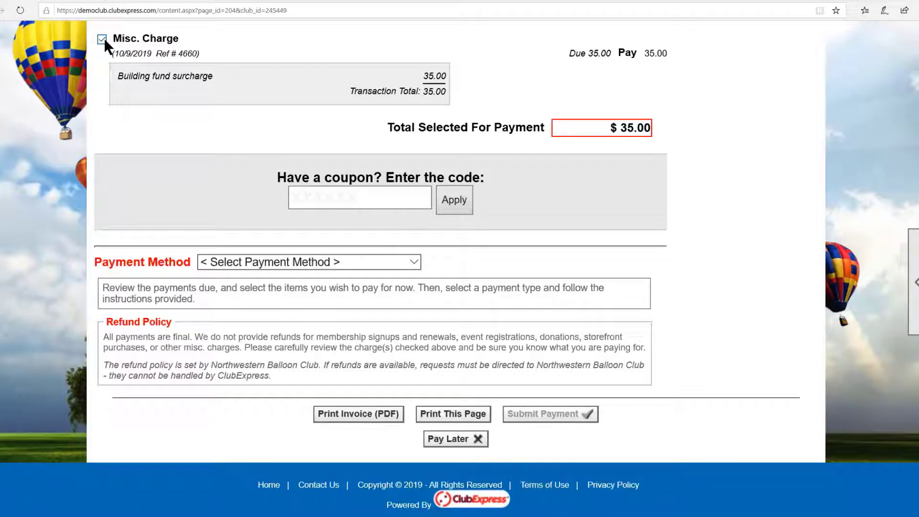
Step: Choose Check as the member's payment method to view its instructions, and dismiss the pending payment notice on the Login page
left_click(389, 261)
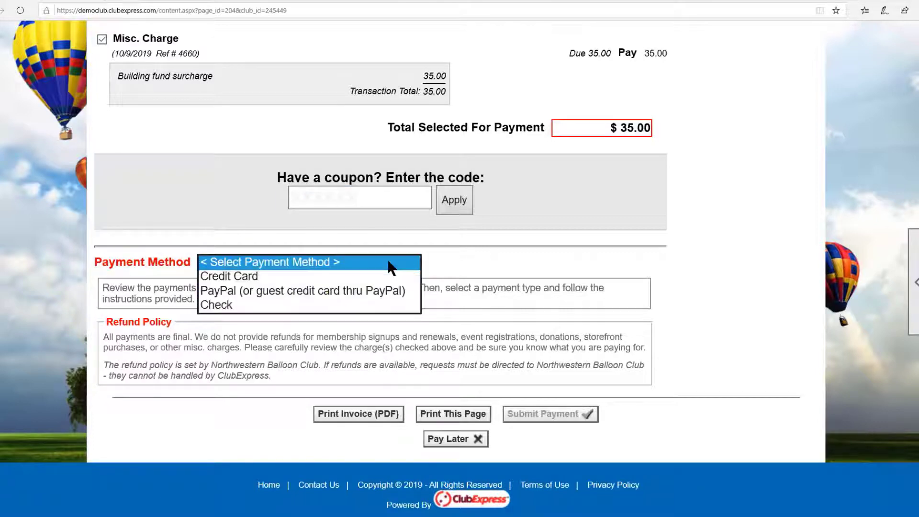
left_click(238, 305)
scroll(750, 371, "down", 3)
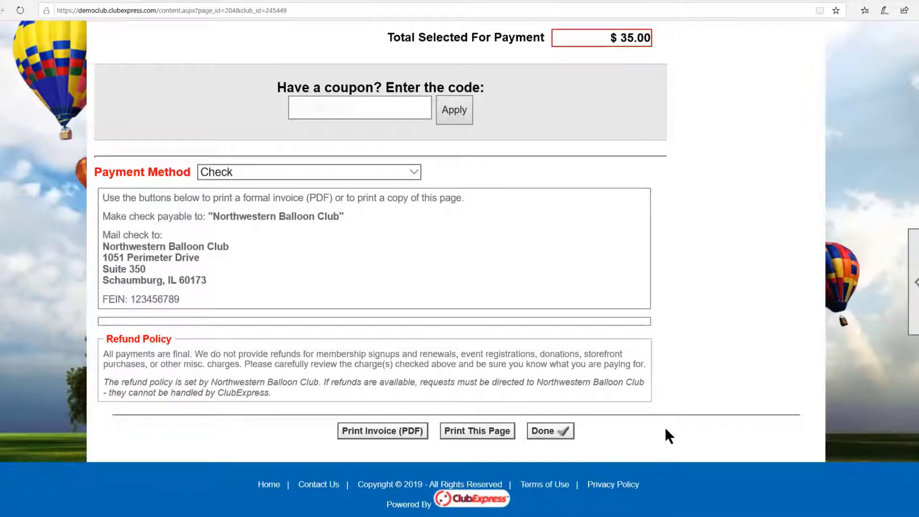
scroll(666, 429, "up", 8)
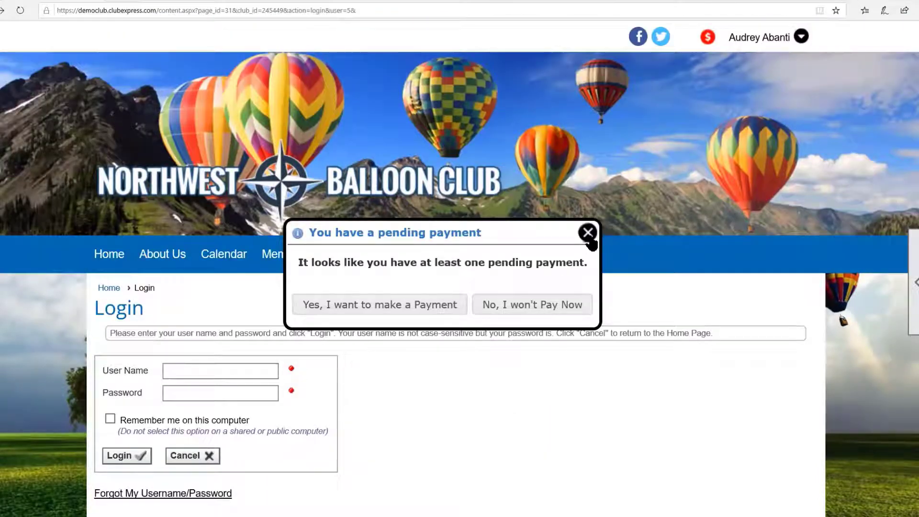
left_click(588, 234)
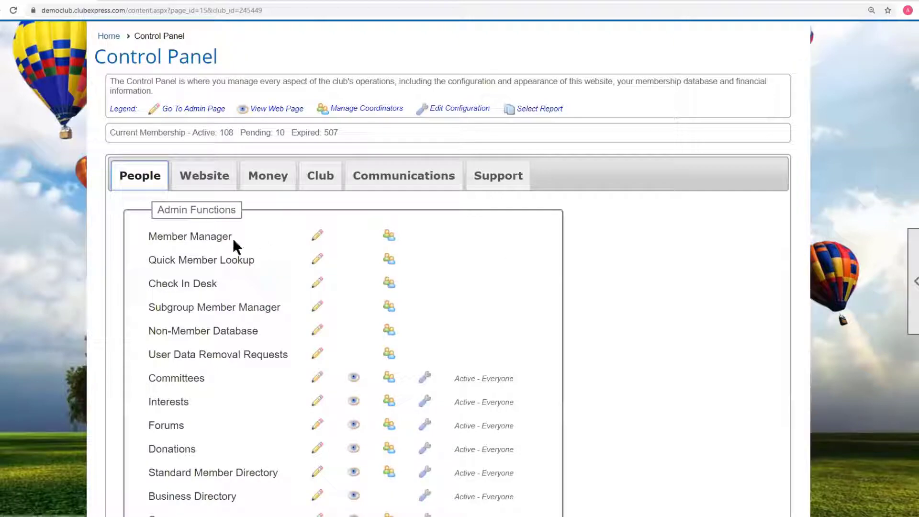
Step: In the administrator's session, open Member Manager and bring up the Make Payment page for the first listed member
left_click(220, 239)
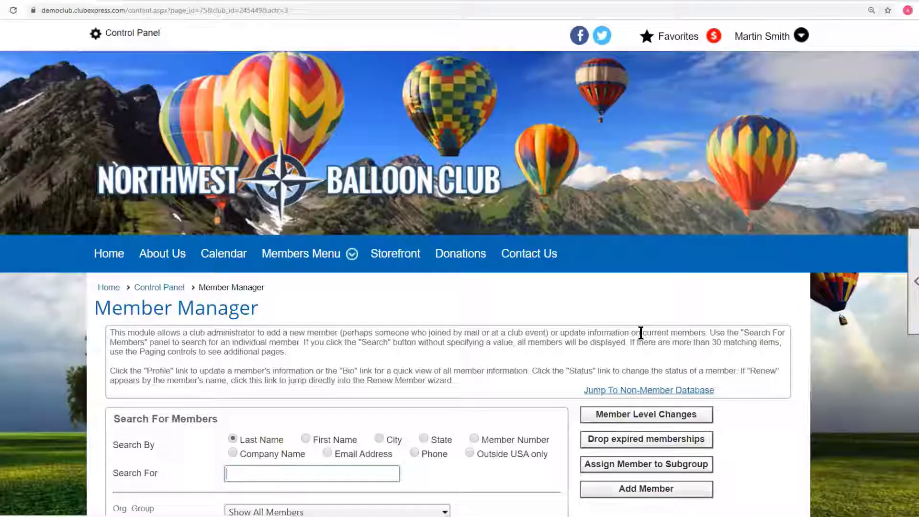
scroll(640, 331, "down", 8)
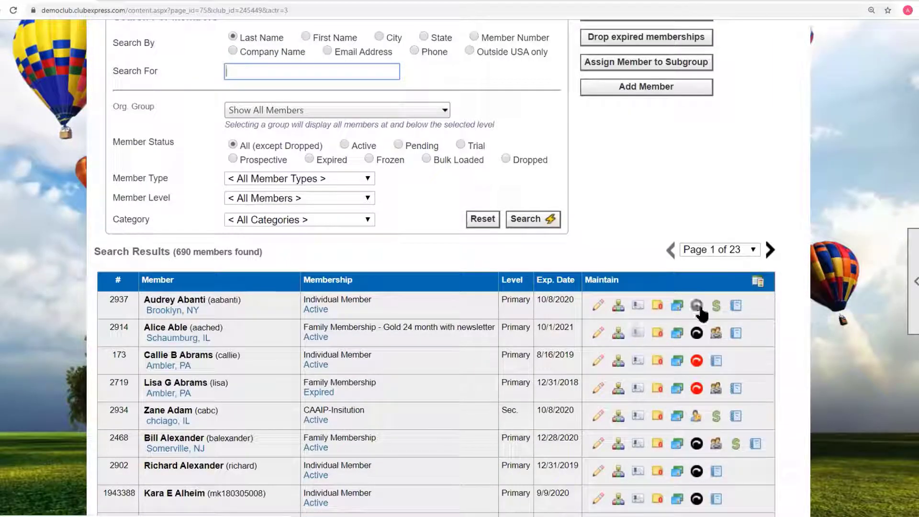
left_click(716, 306)
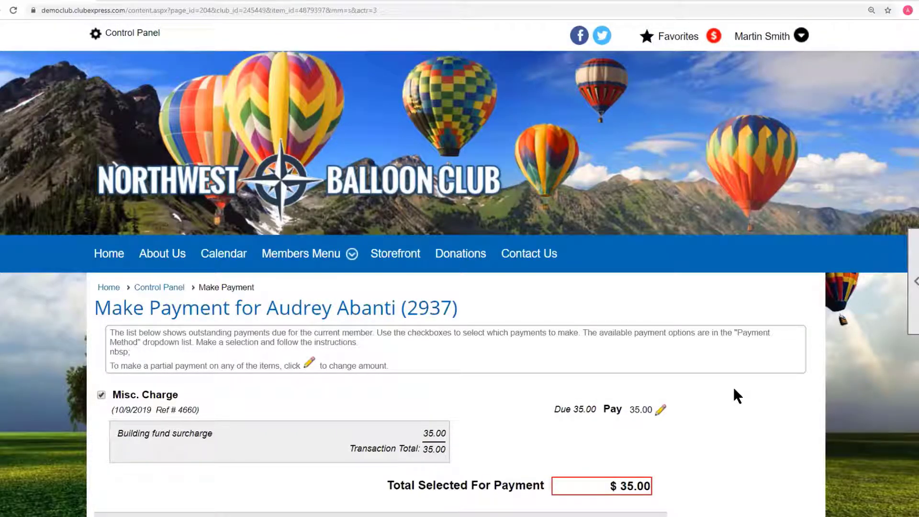
Step: Review the payment methods offered to administrators without choosing one, and highlight the amount due on the Misc. Charge
scroll(733, 386, "down", 6)
left_click(458, 323)
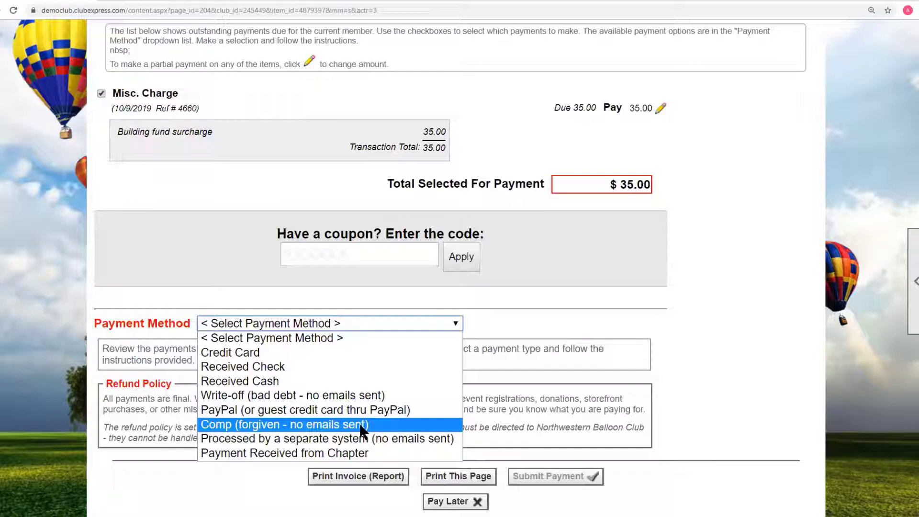
left_click(735, 365)
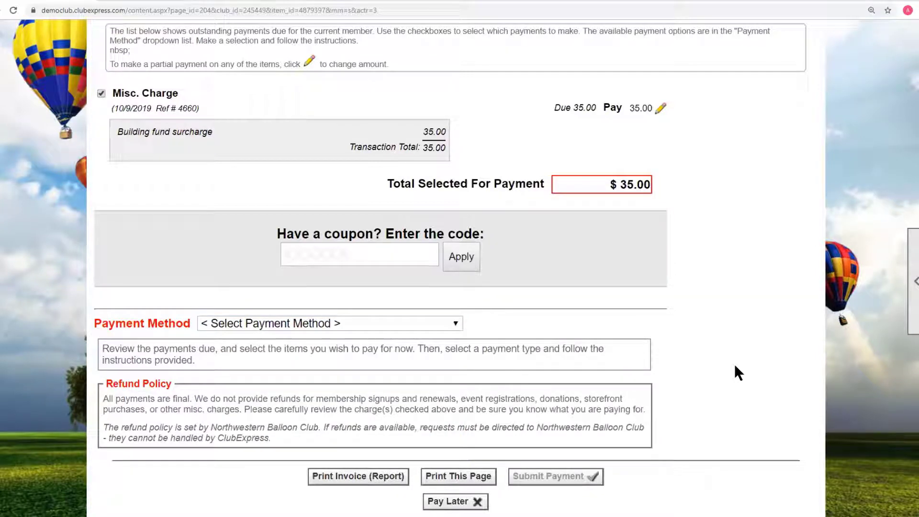
scroll(735, 366, "up", 2)
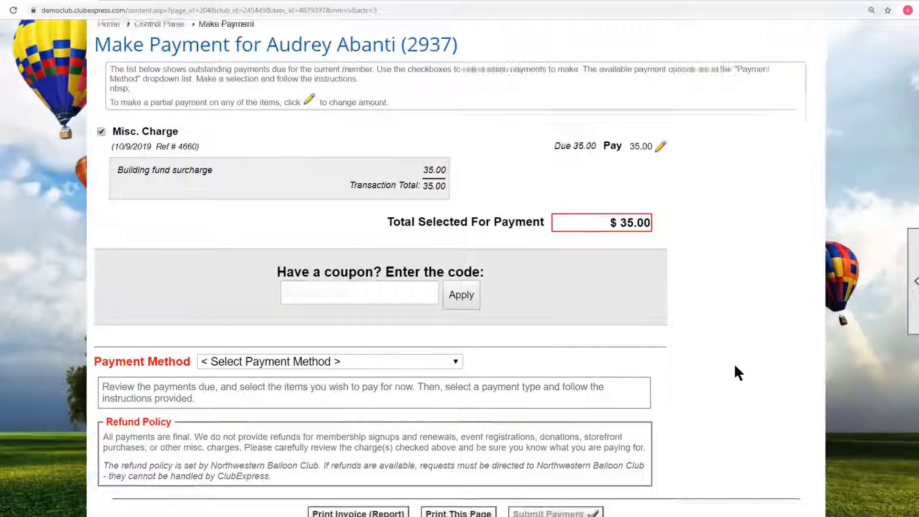
left_click_drag(573, 207, 591, 208)
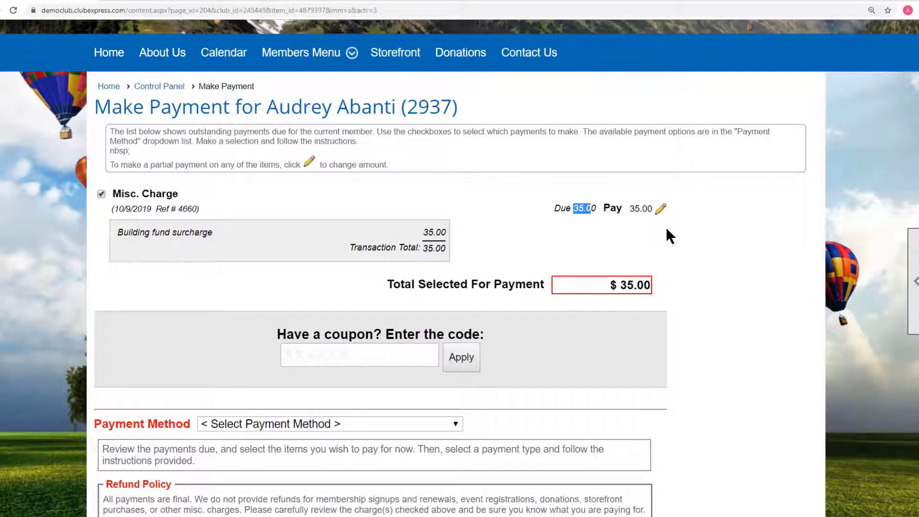